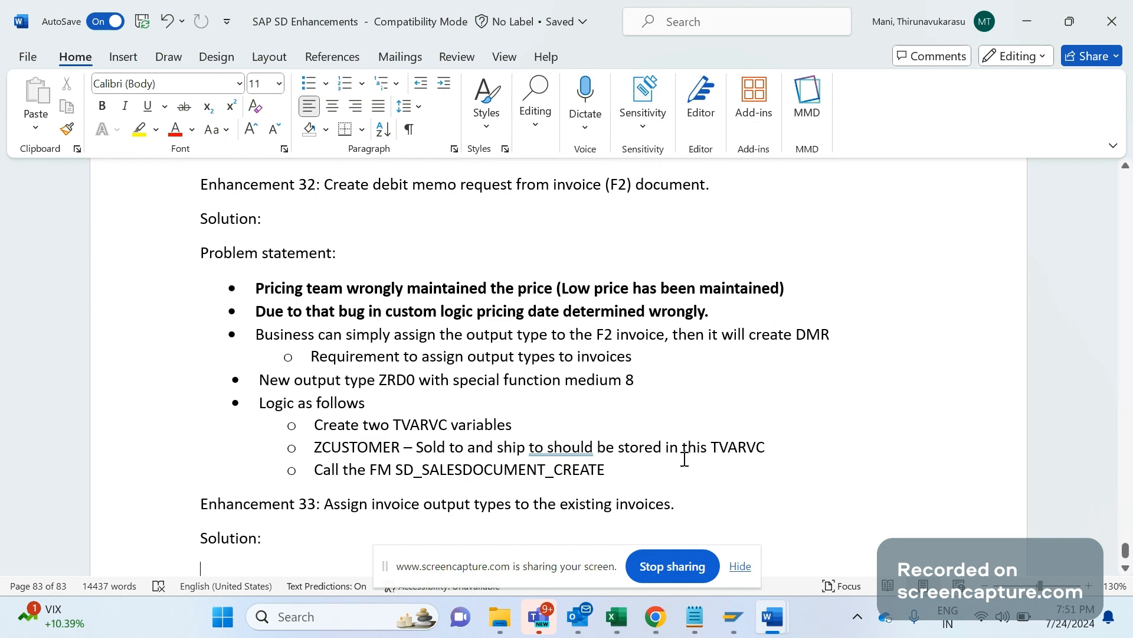
Hide the screen-sharing notice and start a new line under the Solution heading of Enhancement 33
{"action": "left_click", "coordinate": [684, 459]}
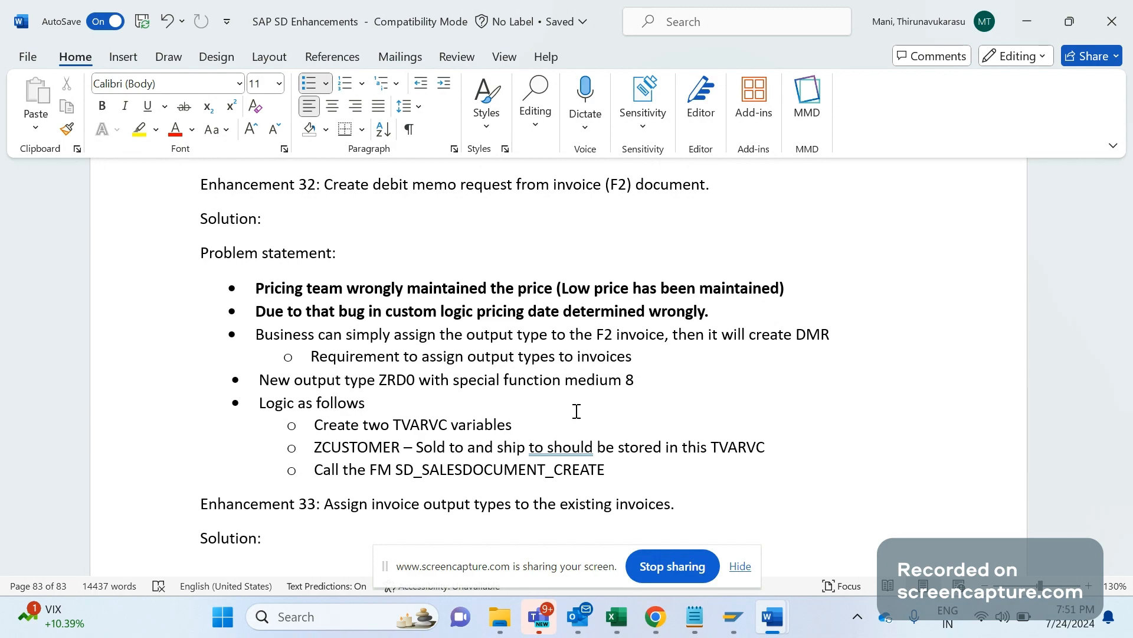
{"action": "left_click", "coordinate": [738, 564]}
{"action": "left_click", "coordinate": [443, 537]}
{"action": "key", "text": "Return"}
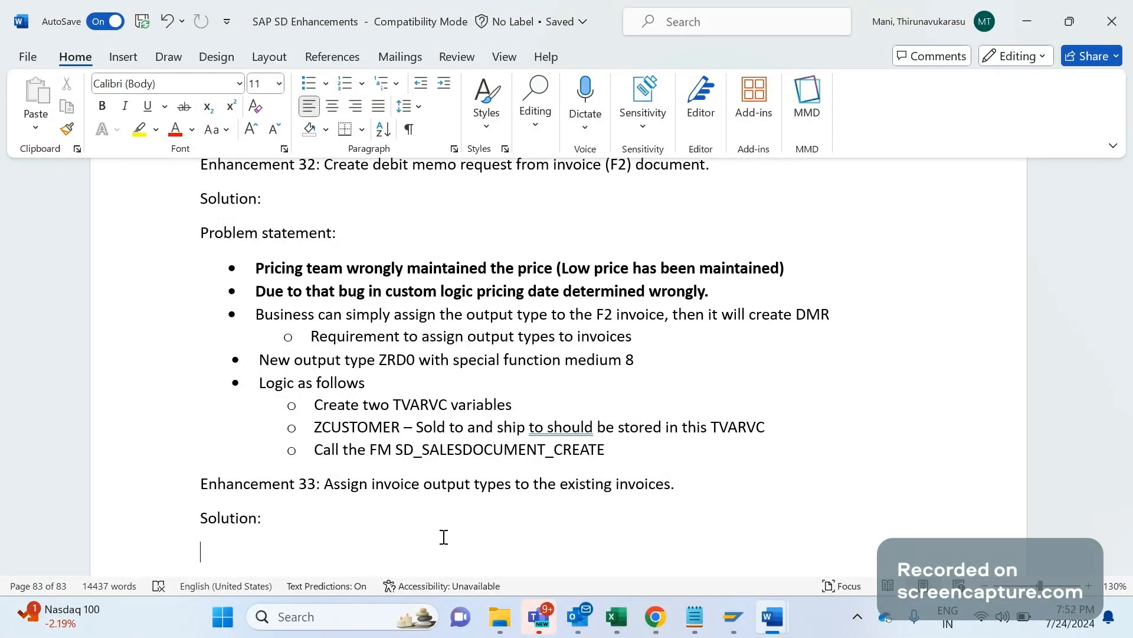
Switch to the SAP ZSDS_OUTPUT_ASSIGN session, exit it, and bring up SAP Logon
{"action": "left_click", "coordinate": [720, 626]}
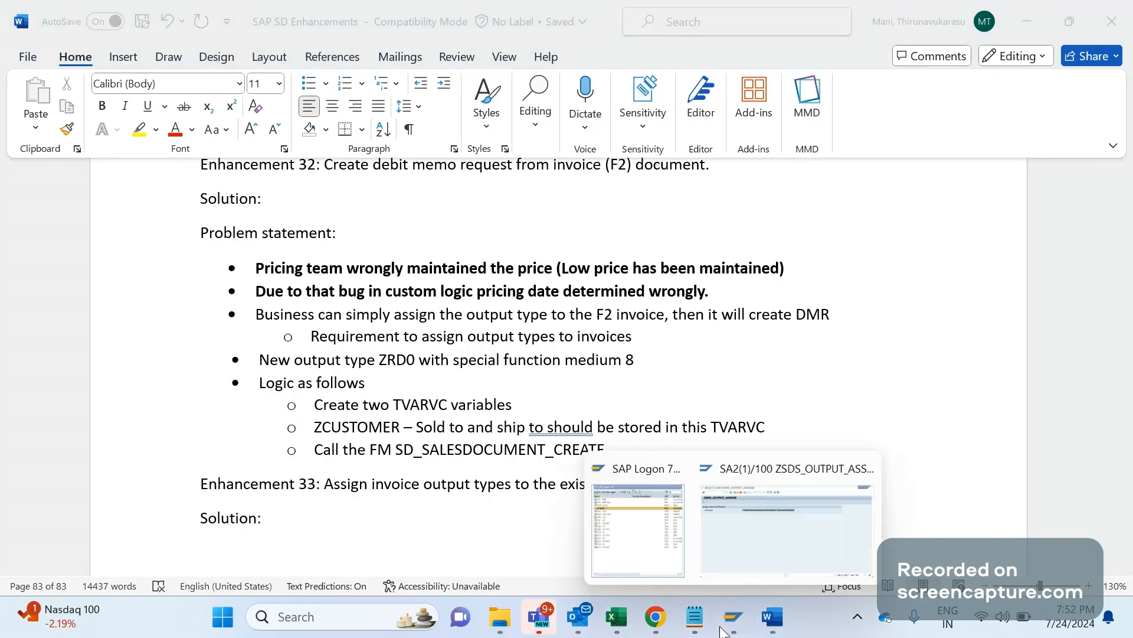
{"action": "left_click", "coordinate": [763, 550]}
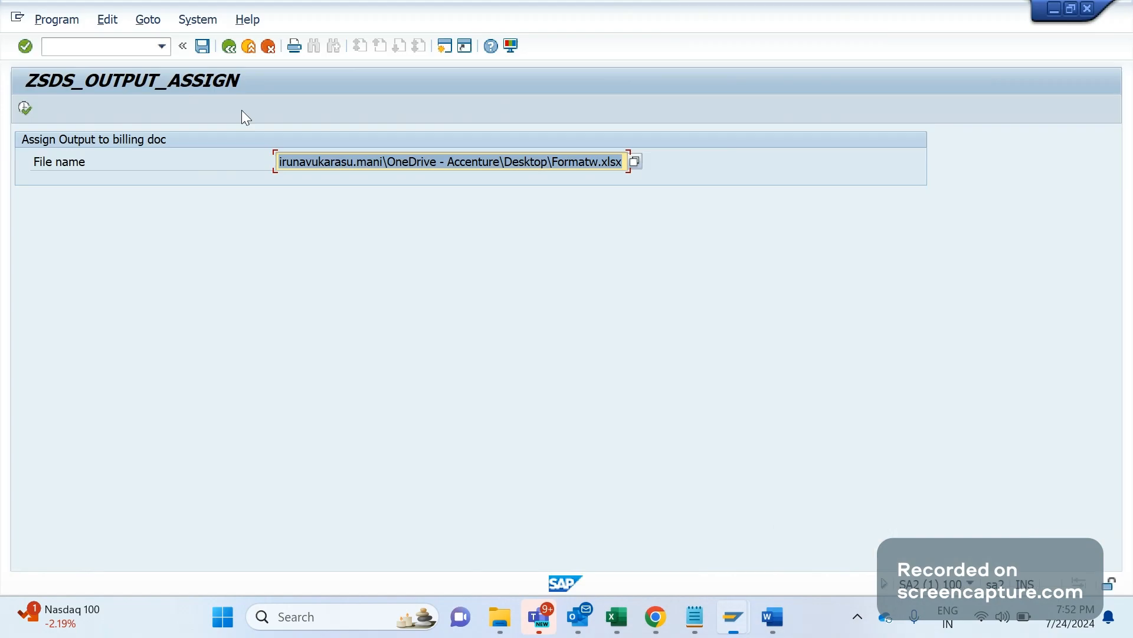
{"action": "left_click", "coordinate": [233, 54]}
{"action": "left_click", "coordinate": [695, 389]}
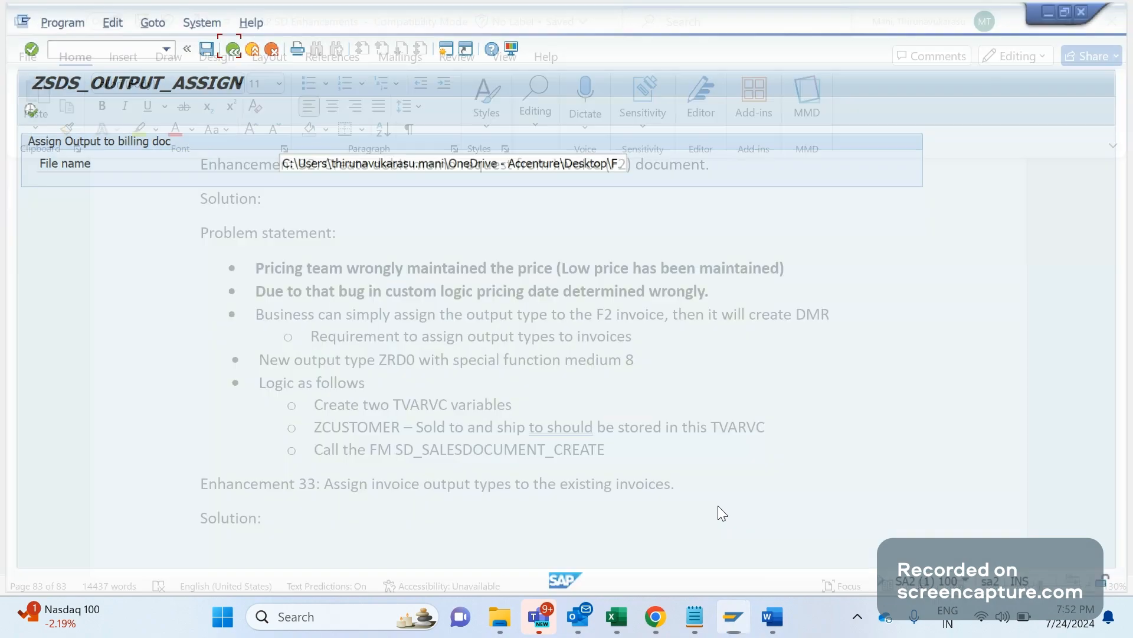
{"action": "left_click", "coordinate": [745, 614]}
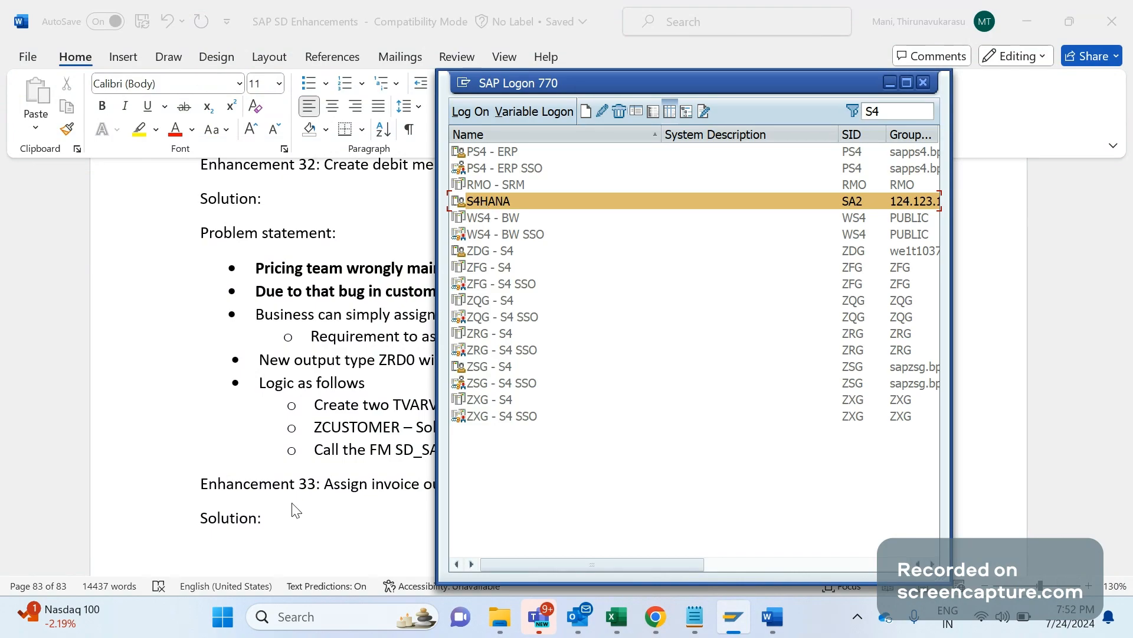
Return to the SAP SD Enhancements document in Word and start a bulleted list below the Solution heading of Enhancement 33
{"action": "left_click", "coordinate": [279, 525]}
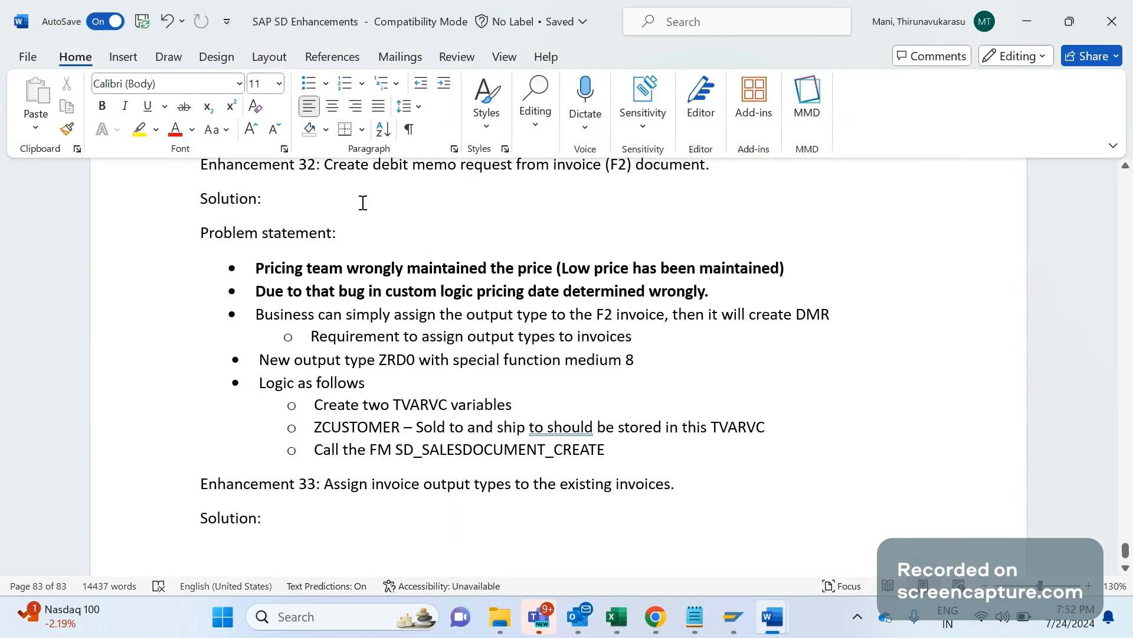
{"action": "left_click", "coordinate": [326, 84]}
{"action": "left_click", "coordinate": [361, 144]}
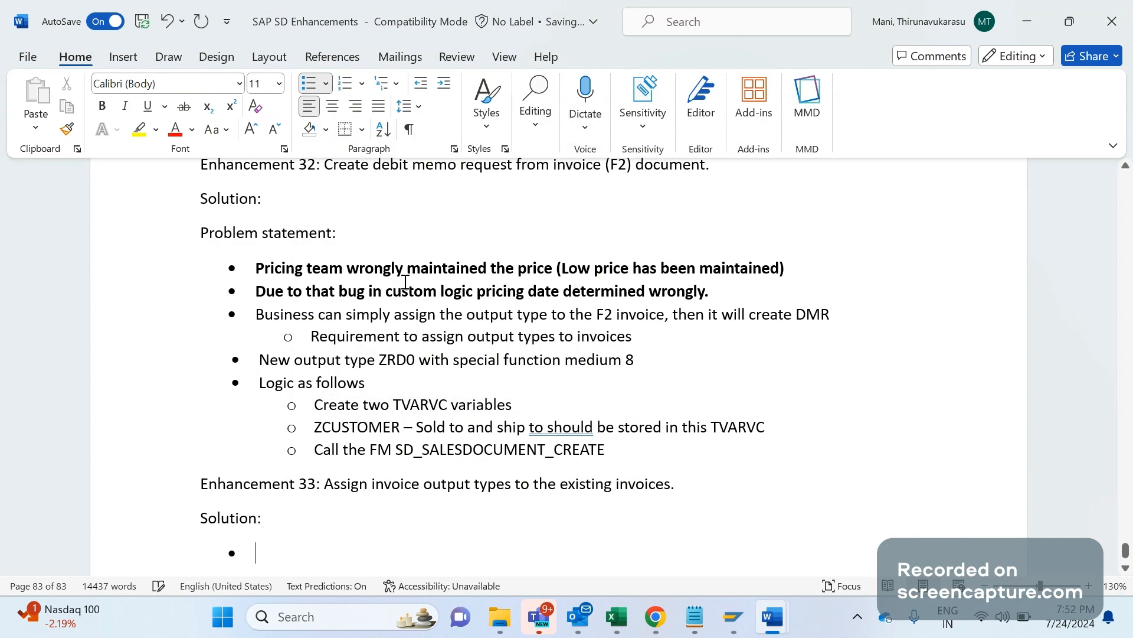
{"action": "type", "text": "going"}
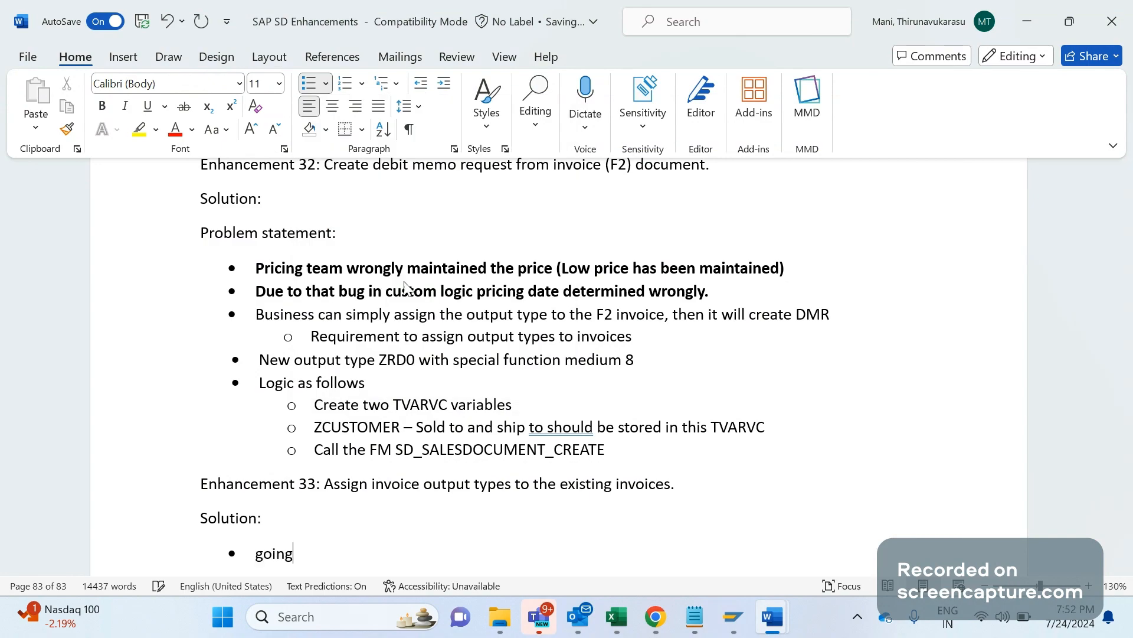
{"action": "key", "text": "BackSpace"}
{"action": "key", "text": "BackSpace"}
{"action": "key", "text": "BackSpace"}
{"action": "key", "text": "BackSpace"}
{"action": "key", "text": "BackSpace"}
{"action": "key", "text": "BackSpace"}
Write "Do the recording in the tcode SHDB" as the first solution bullet of Enhancement 33
{"action": "type", "text": "Do the recording"}
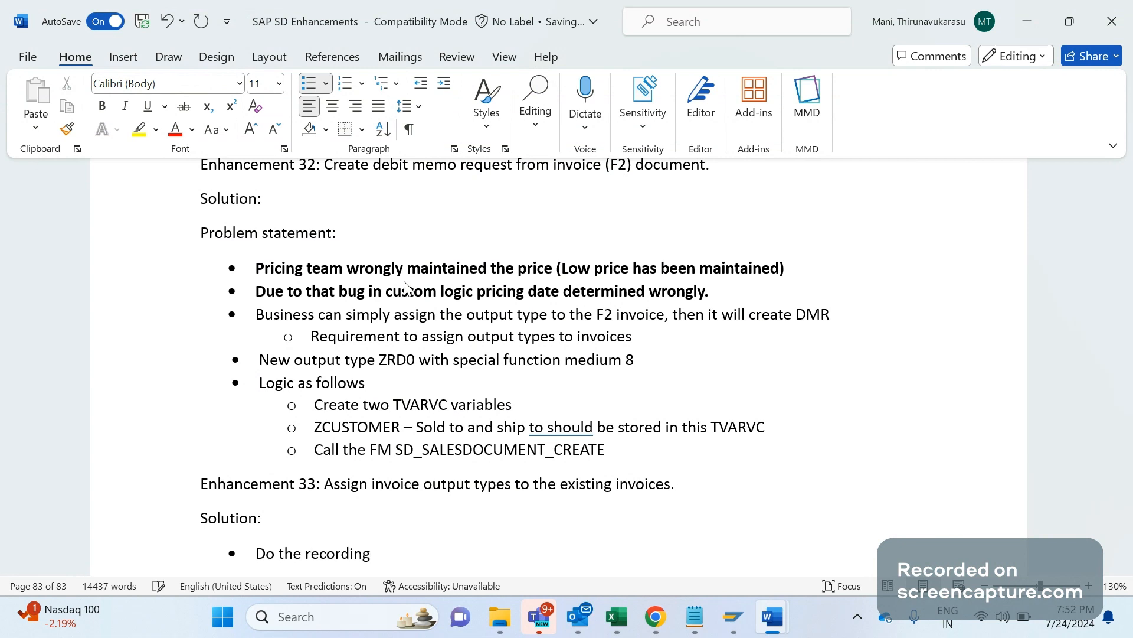
{"action": "type", "text": " in the tcode SHDB"}
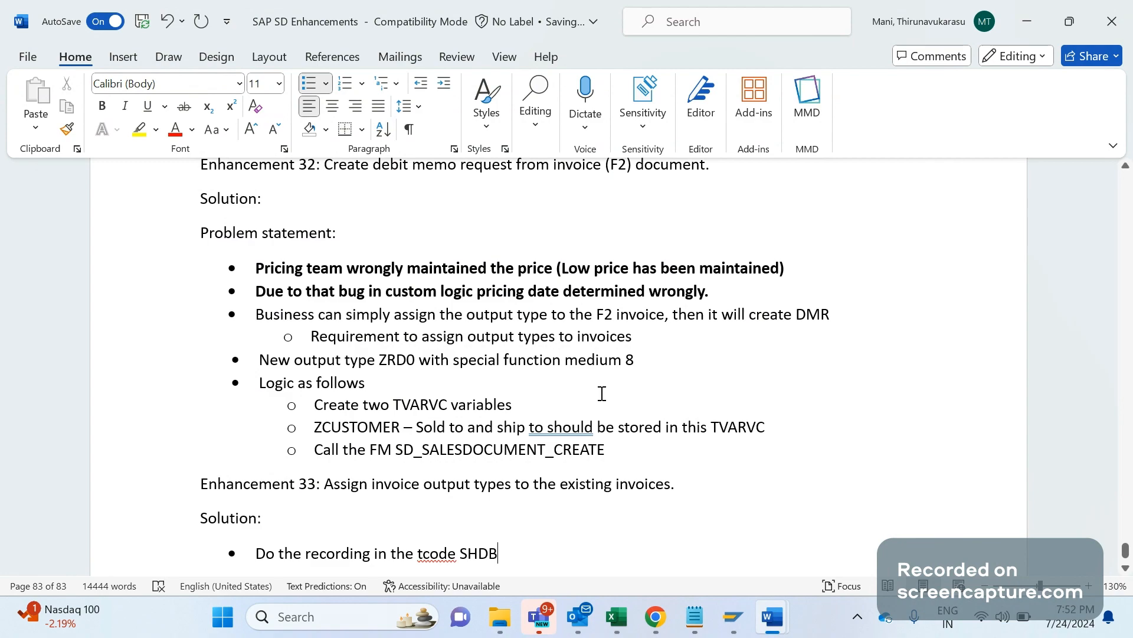
Minimize the open windows, switch to SAP Logon and open the S4HANA system connection
{"action": "left_click", "coordinate": [733, 616]}
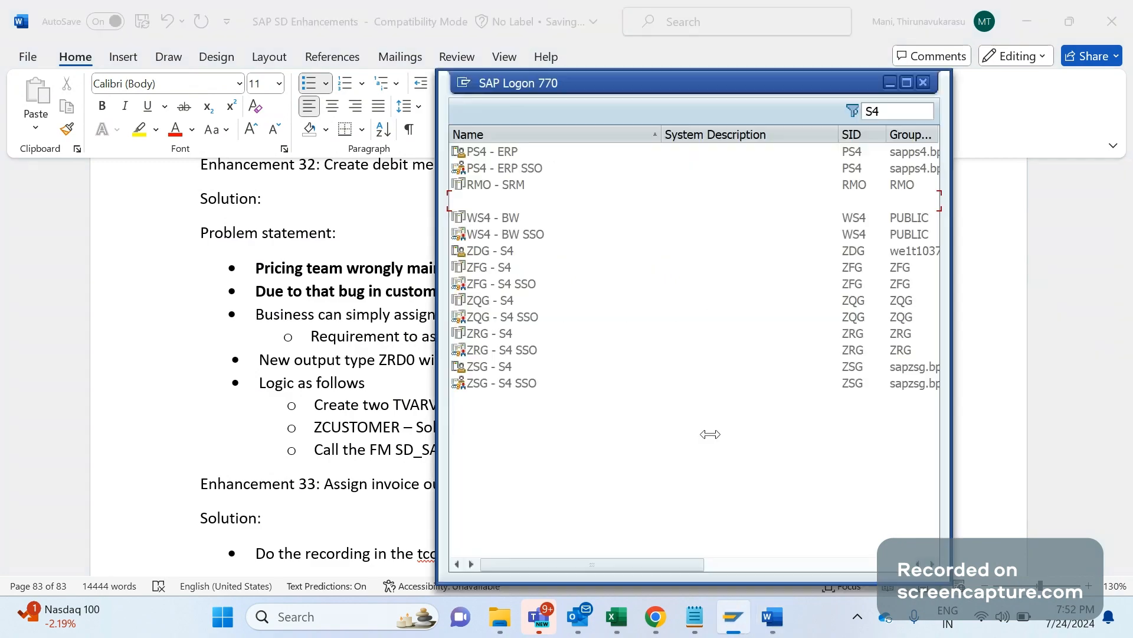
{"action": "left_click", "coordinate": [1030, 22]}
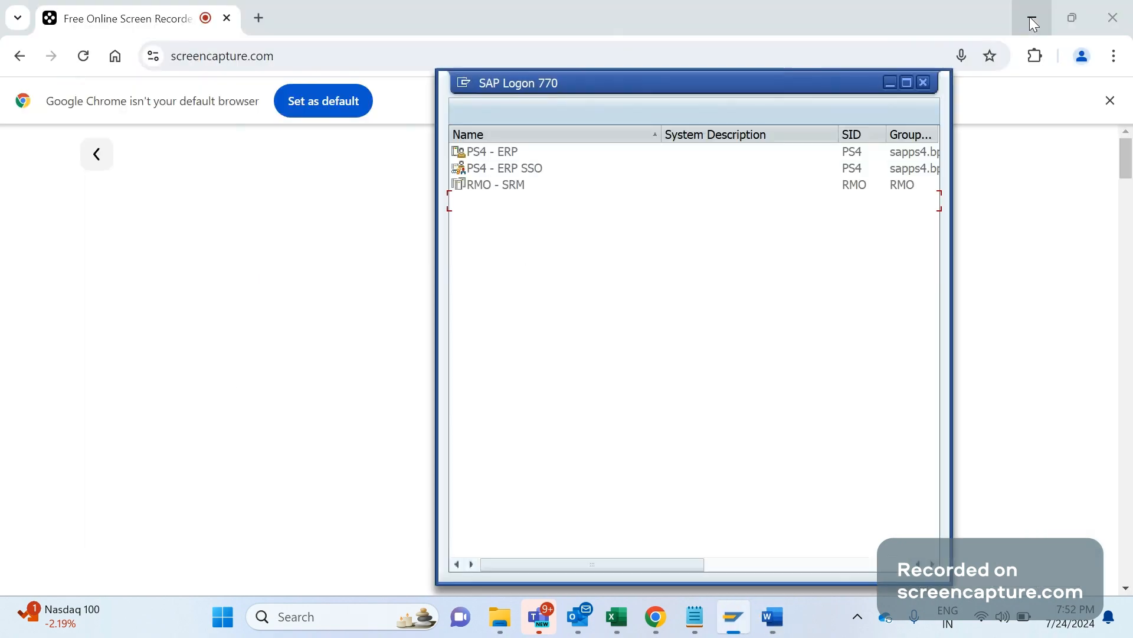
{"action": "left_click", "coordinate": [1031, 20]}
{"action": "left_click", "coordinate": [1032, 23]}
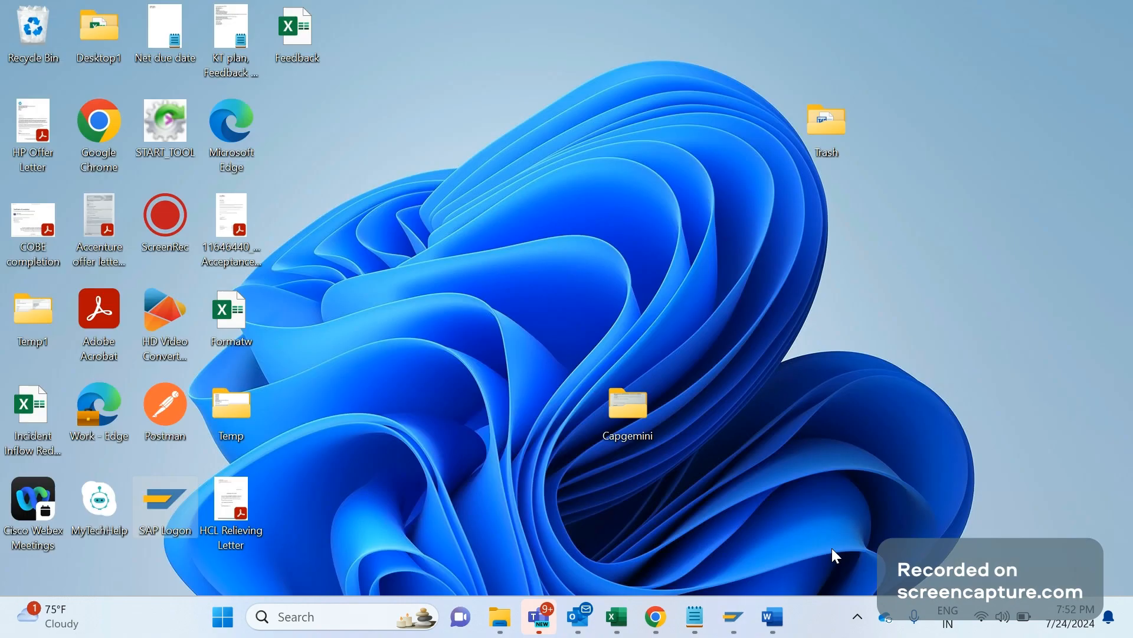
{"action": "left_click", "coordinate": [734, 619]}
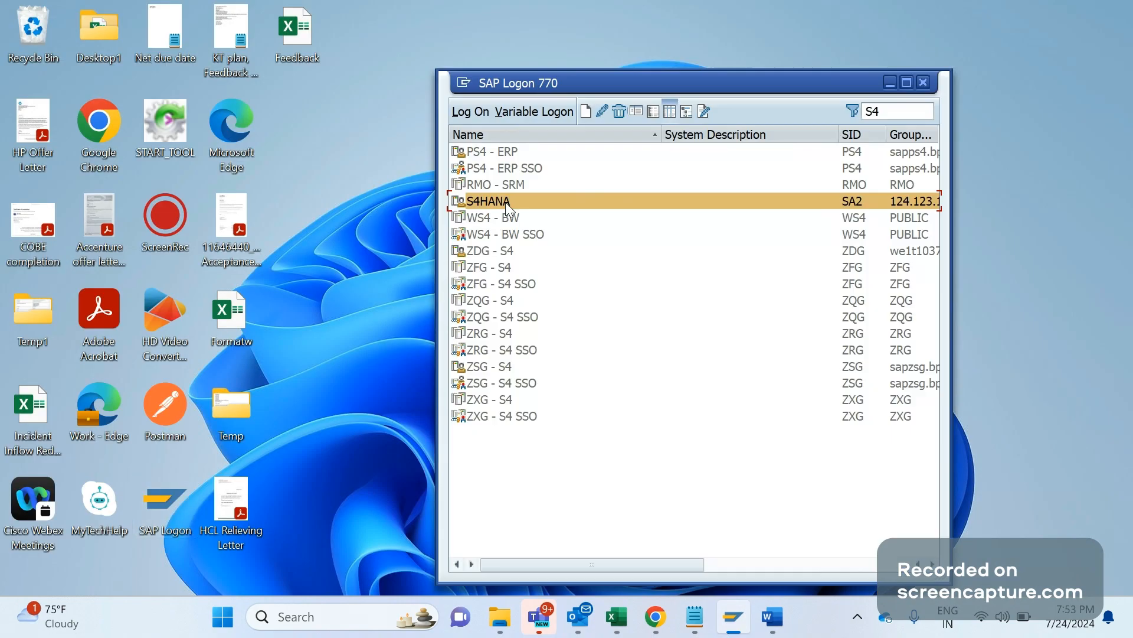
{"action": "double_click", "coordinate": [505, 201]}
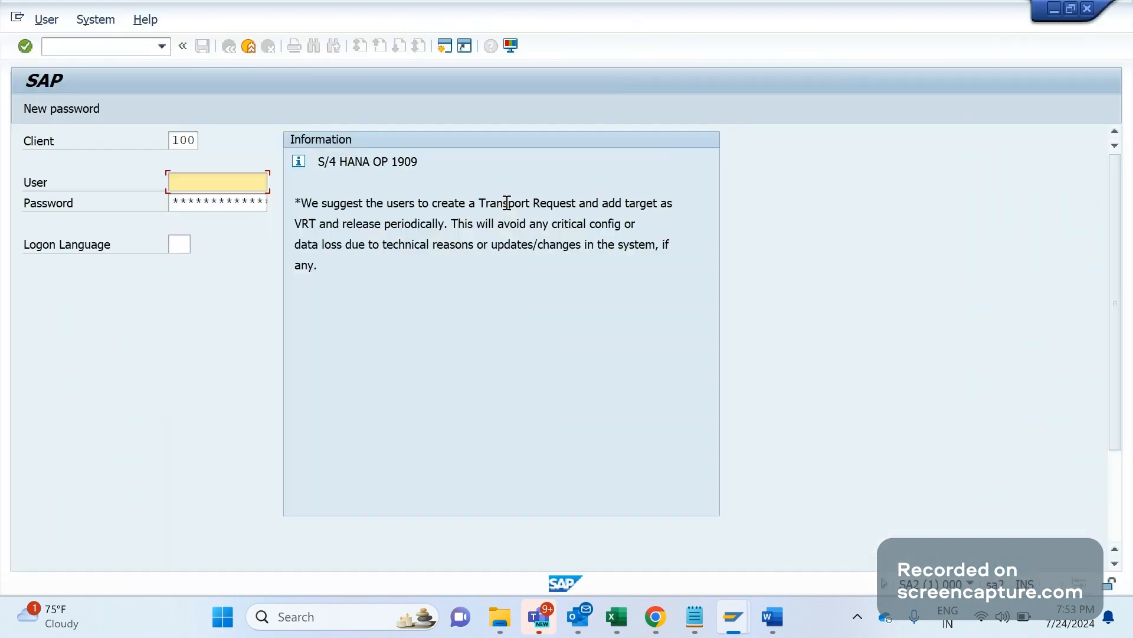
Log on with the user name and password, choosing to continue and end any other logons in the system
{"action": "type", "text": "thiru"}
{"action": "key", "text": "Tab"}
{"action": "type", "text": "**"}
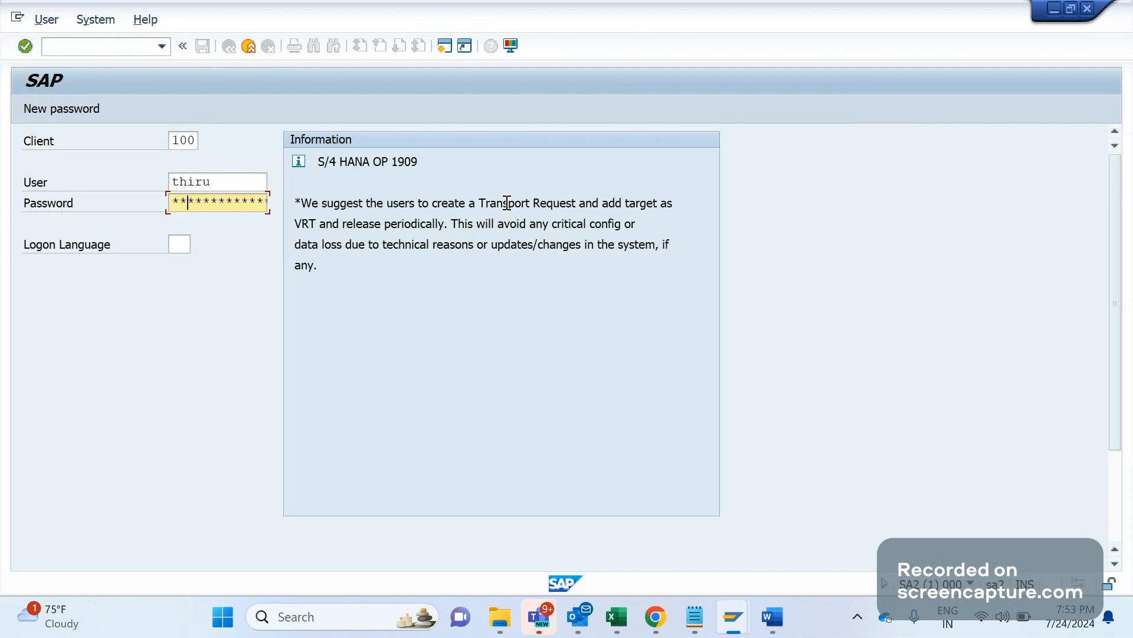
{"action": "type", "text": "*****"}
{"action": "key", "text": "Return"}
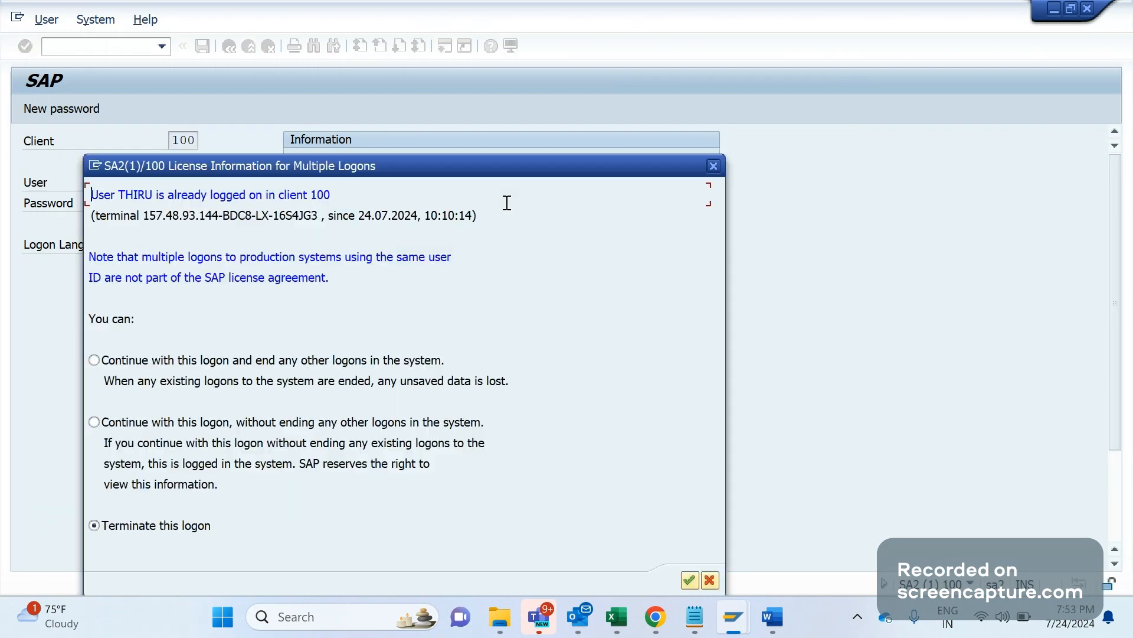
{"action": "left_click", "coordinate": [417, 367]}
{"action": "key", "text": "Return"}
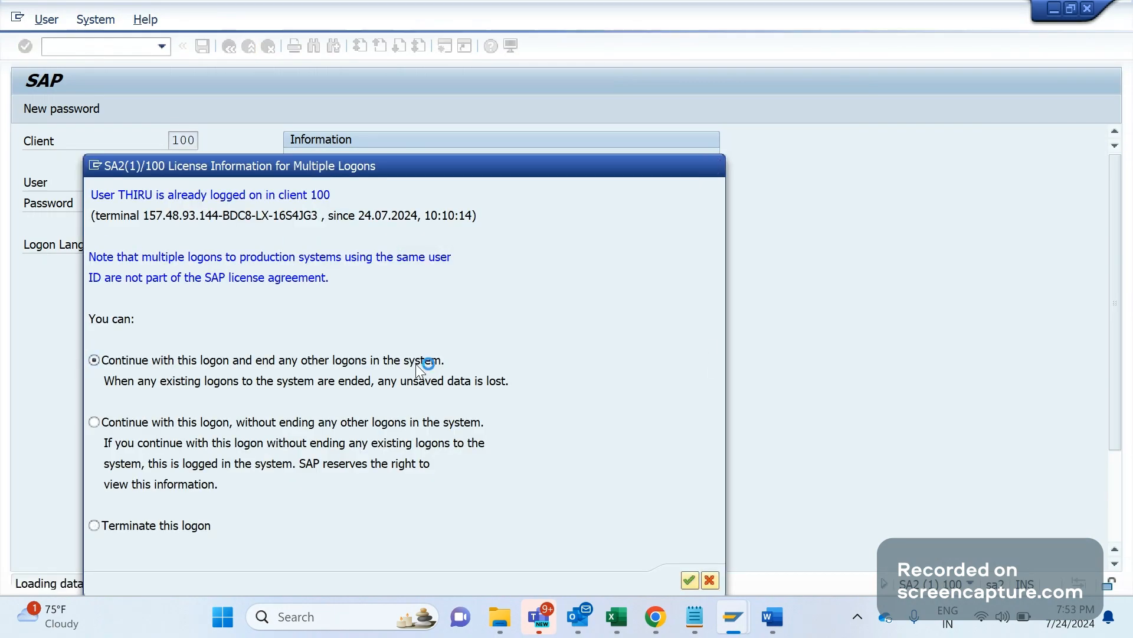
Start transaction SE38 and execute the program ZSDS_OUTPUT_ASSIGN
{"action": "type", "text": "se3"}
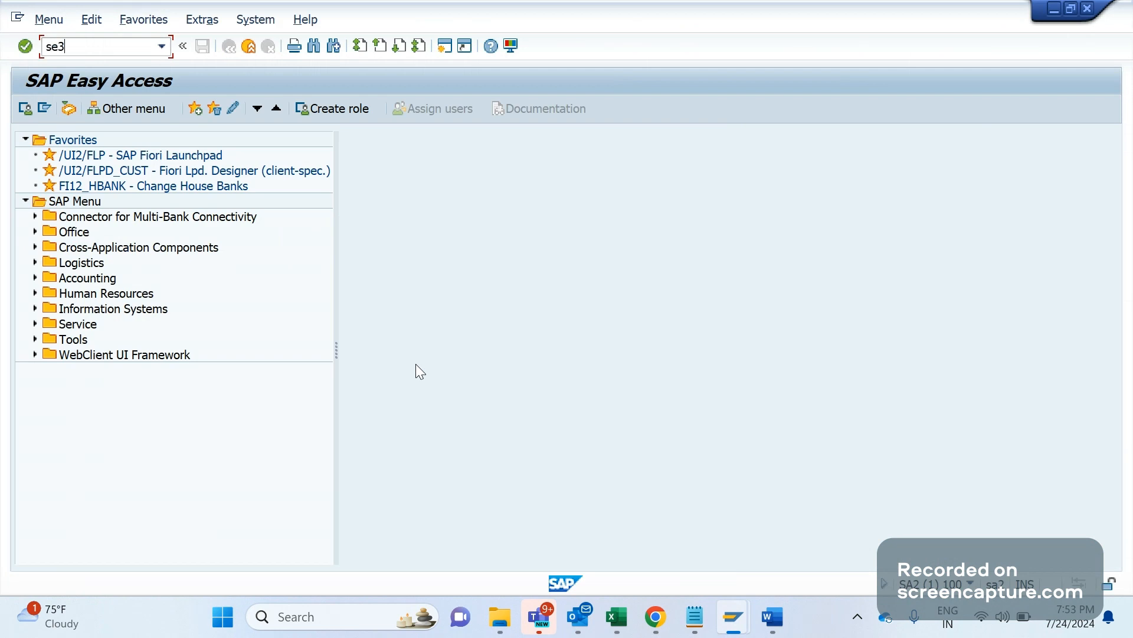
{"action": "type", "text": "8"}
{"action": "key", "text": "Return"}
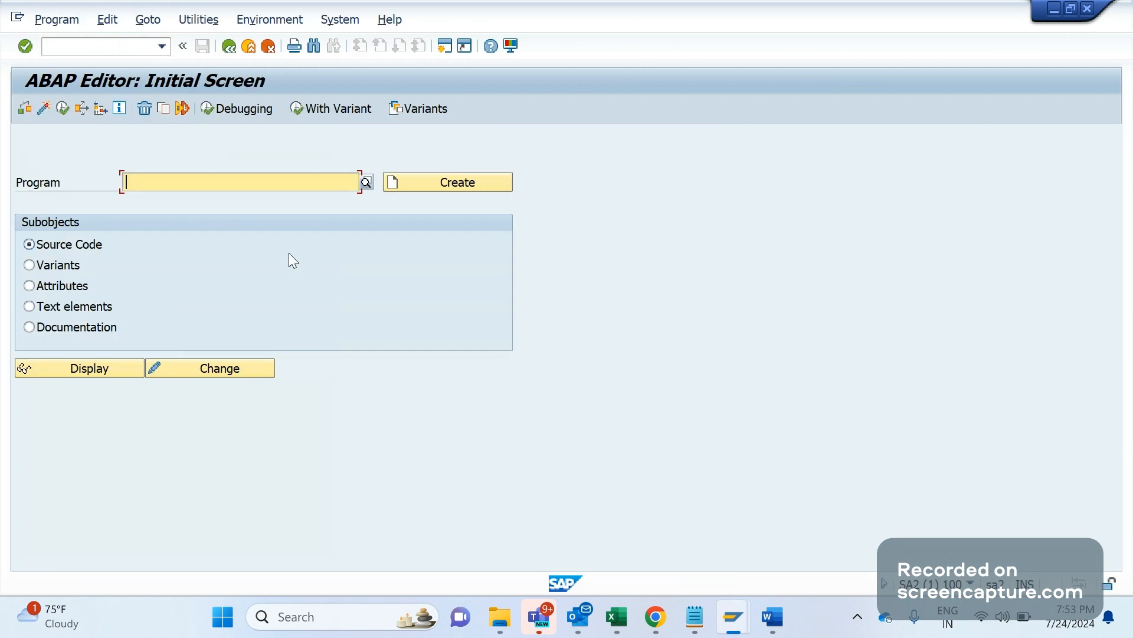
{"action": "type", "text": "ZSDS_OUTPUT_ASSIGN"}
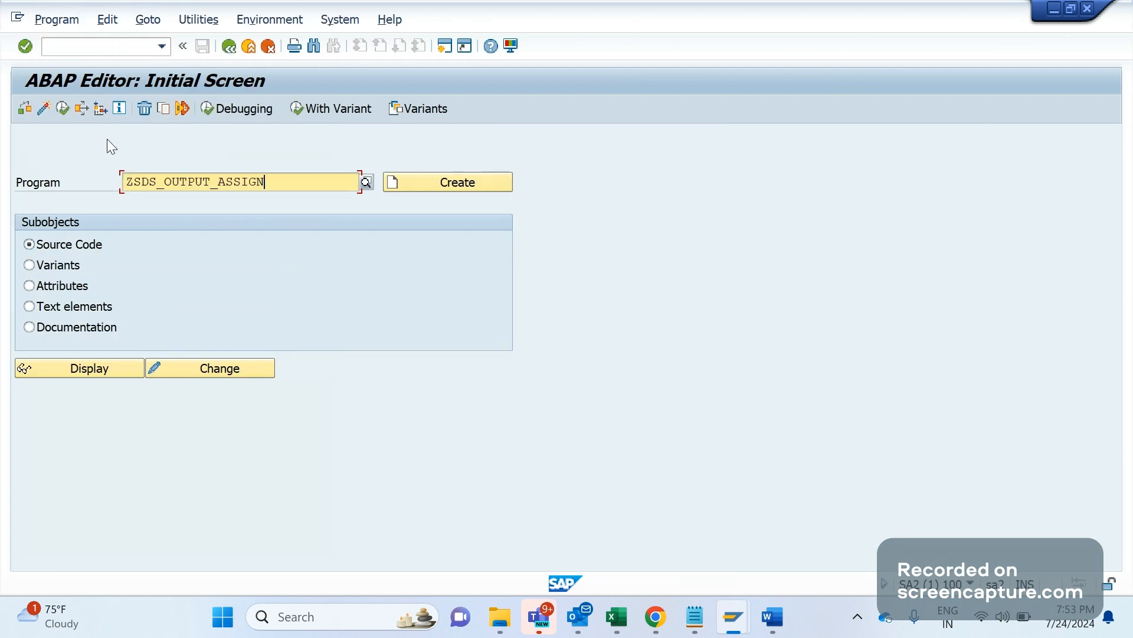
{"action": "left_click", "coordinate": [65, 110]}
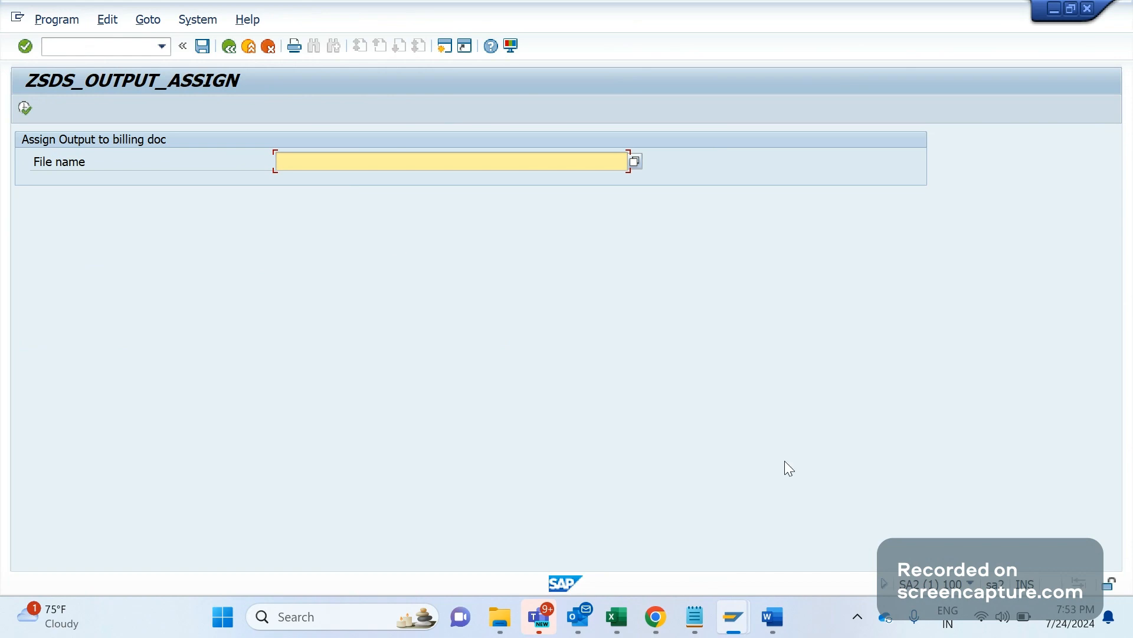
Switch to the SAP SD Enhancements document in Word and add a second solution bullet reading "Need to prepare XML with required information"
{"action": "left_click", "coordinate": [782, 618]}
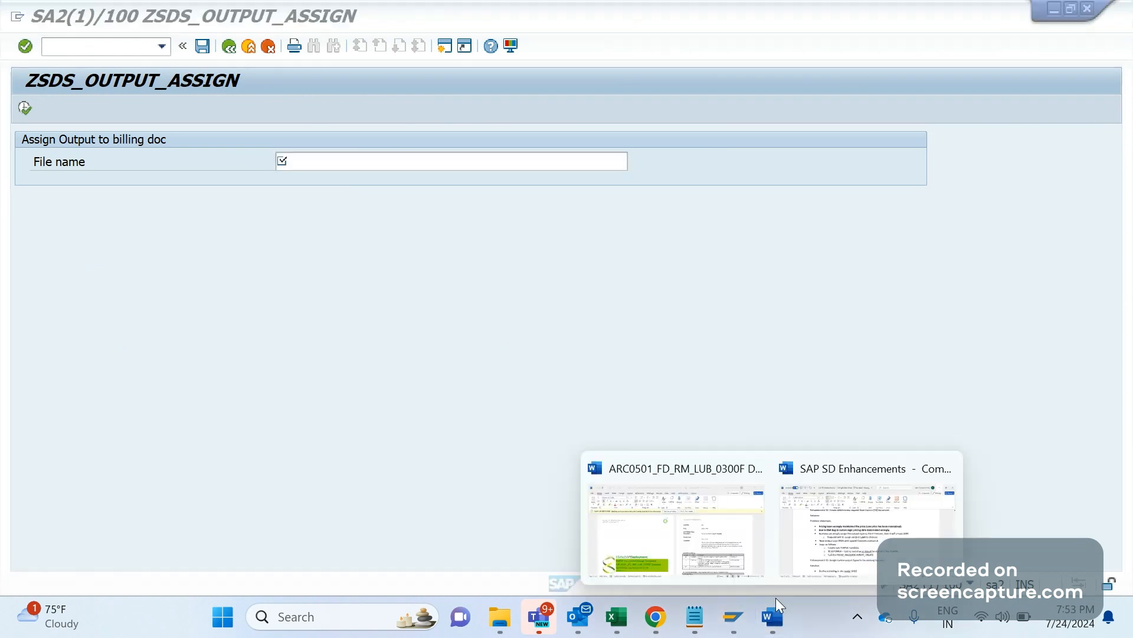
{"action": "left_click", "coordinate": [850, 531]}
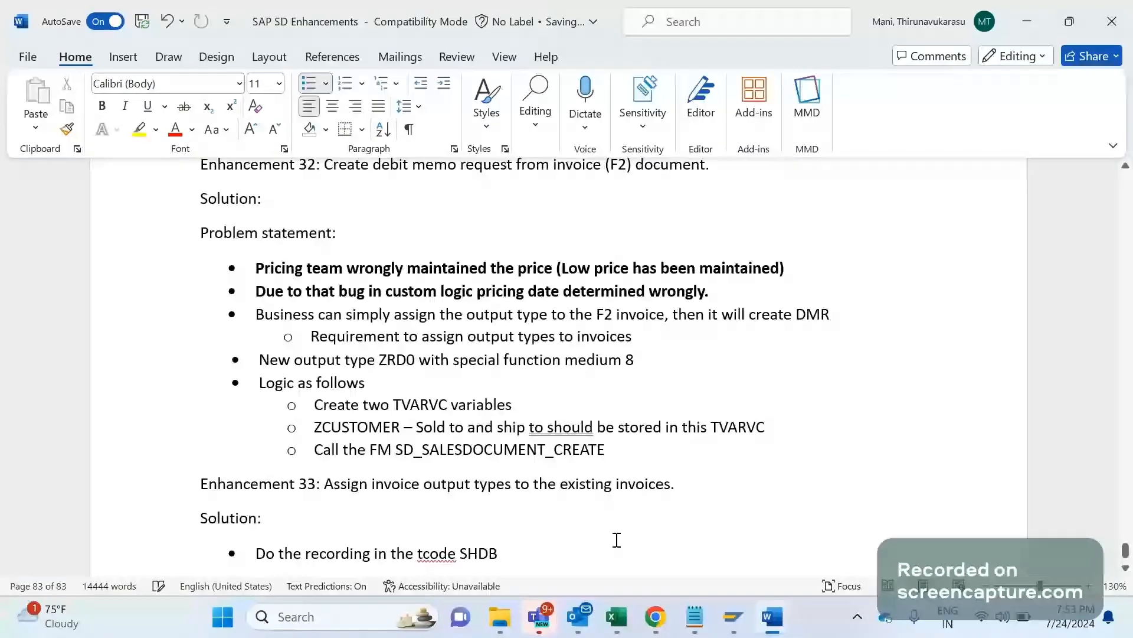
{"action": "left_click", "coordinate": [488, 554]}
{"action": "key", "text": "Return"}
{"action": "scroll", "coordinate": [489, 558], "scroll_direction": "down", "scroll_amount": 1}
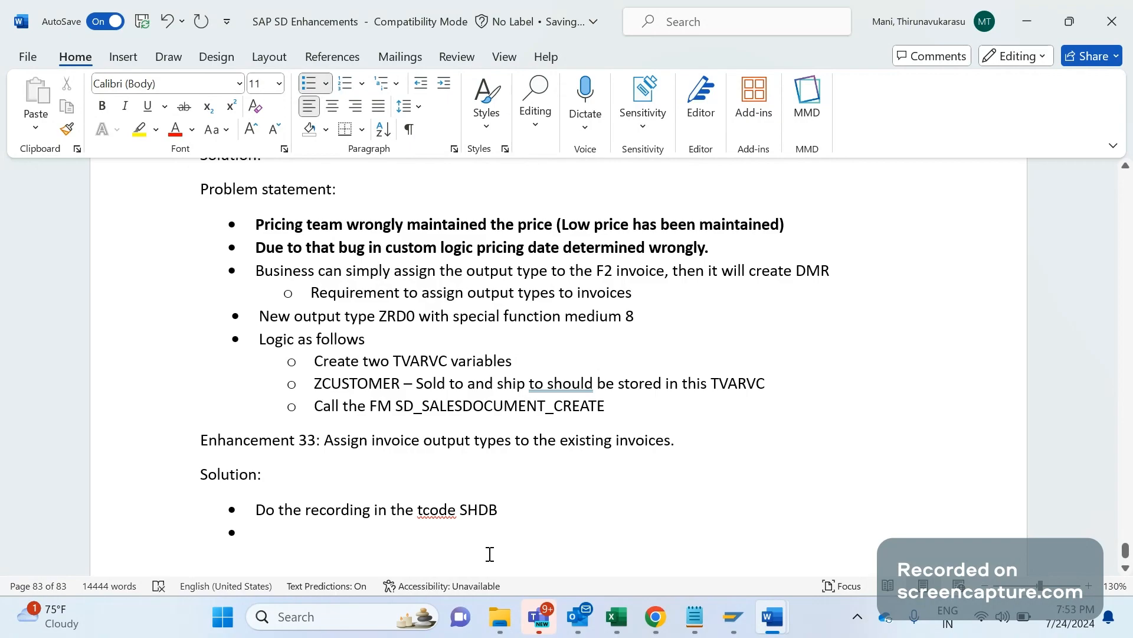
{"action": "type", "text": "Nee"}
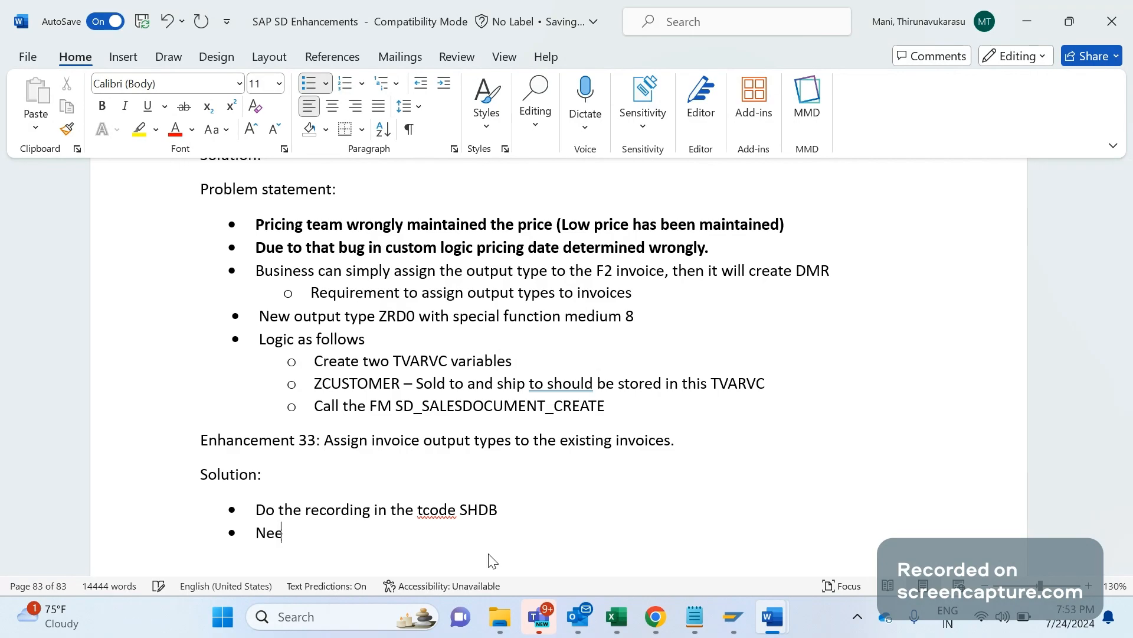
{"action": "type", "text": "d to prepare XML with "}
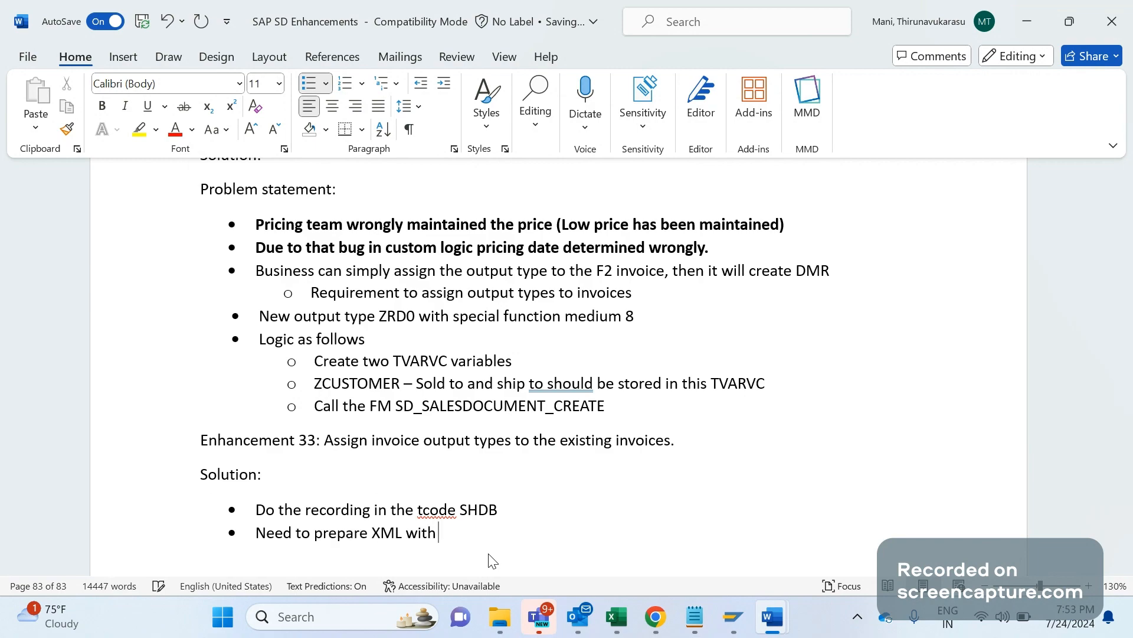
{"action": "type", "text": "required information"}
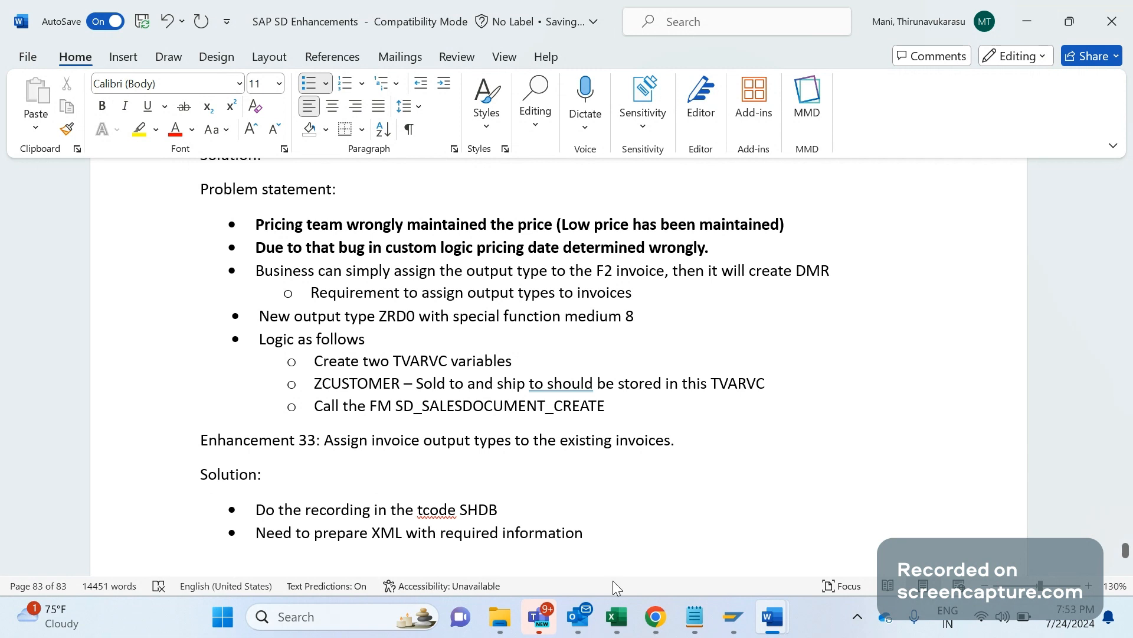
Open the Formatw workbook from the desktop in Excel and select the Invoice Number cells A2 to A10
{"action": "key", "text": "super+d"}
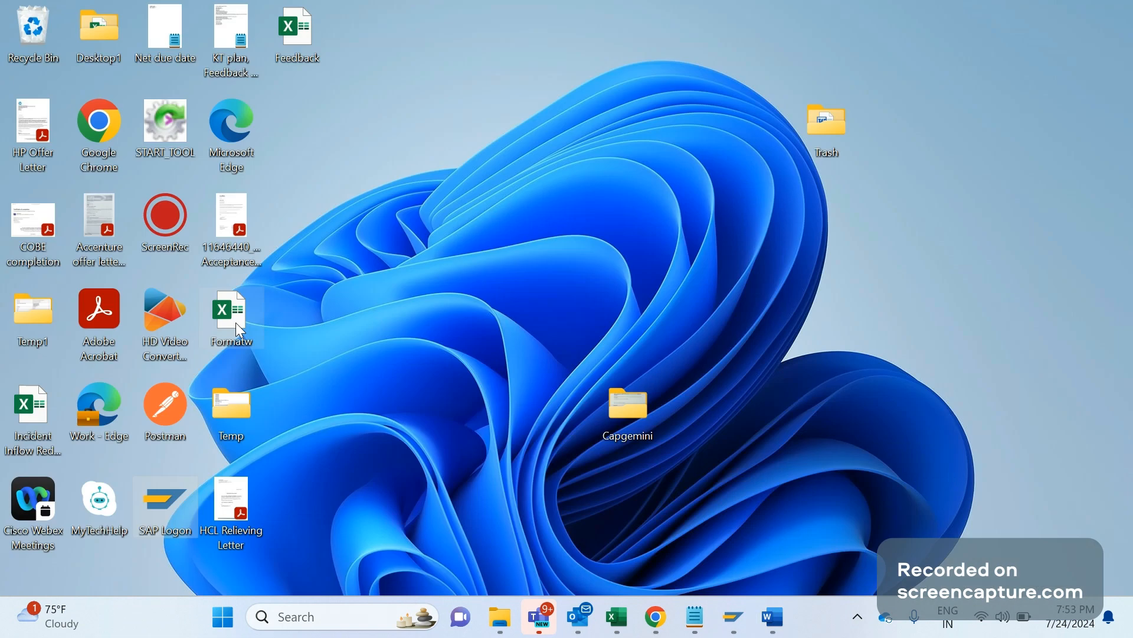
{"action": "mouse_move", "coordinate": [235, 323]}
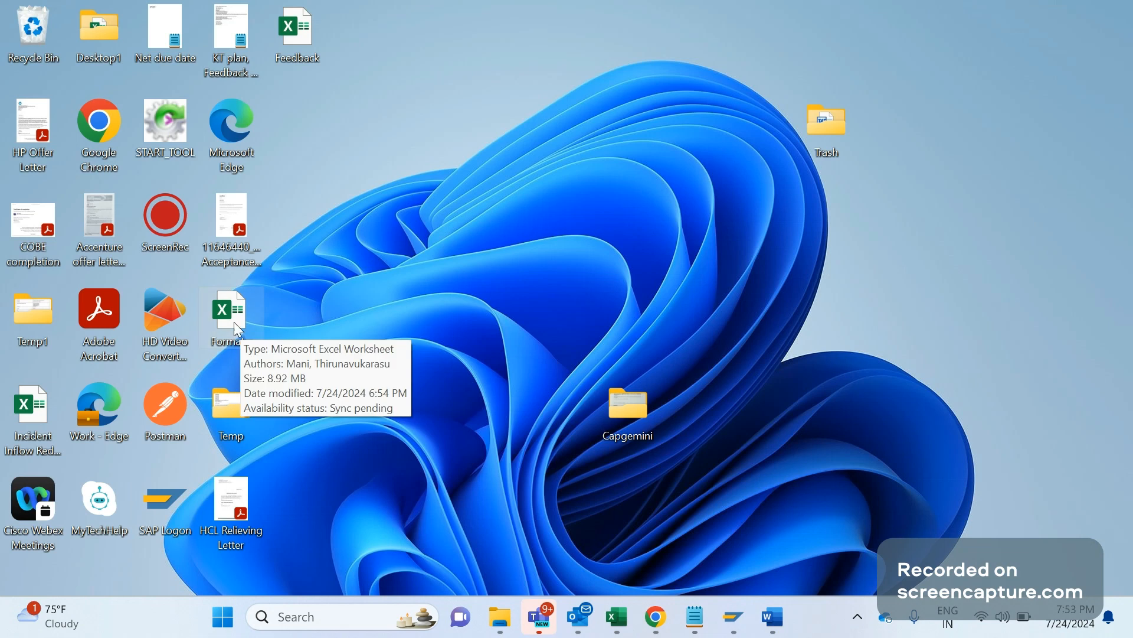
{"action": "double_click", "coordinate": [234, 322]}
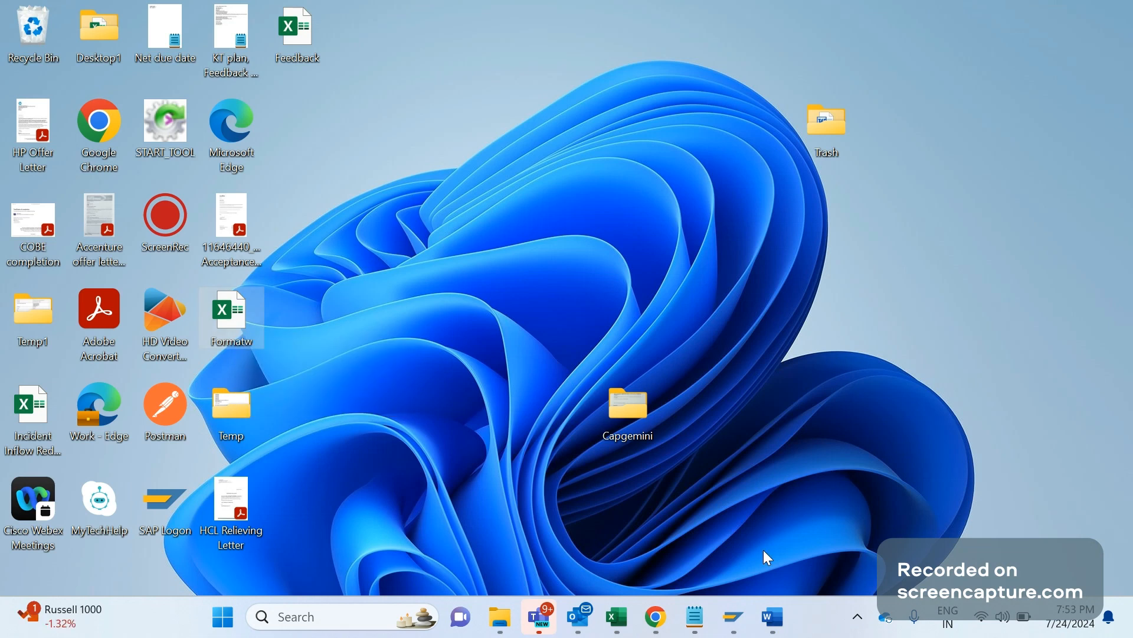
{"action": "left_click", "coordinate": [773, 616]}
{"action": "left_click", "coordinate": [847, 557]}
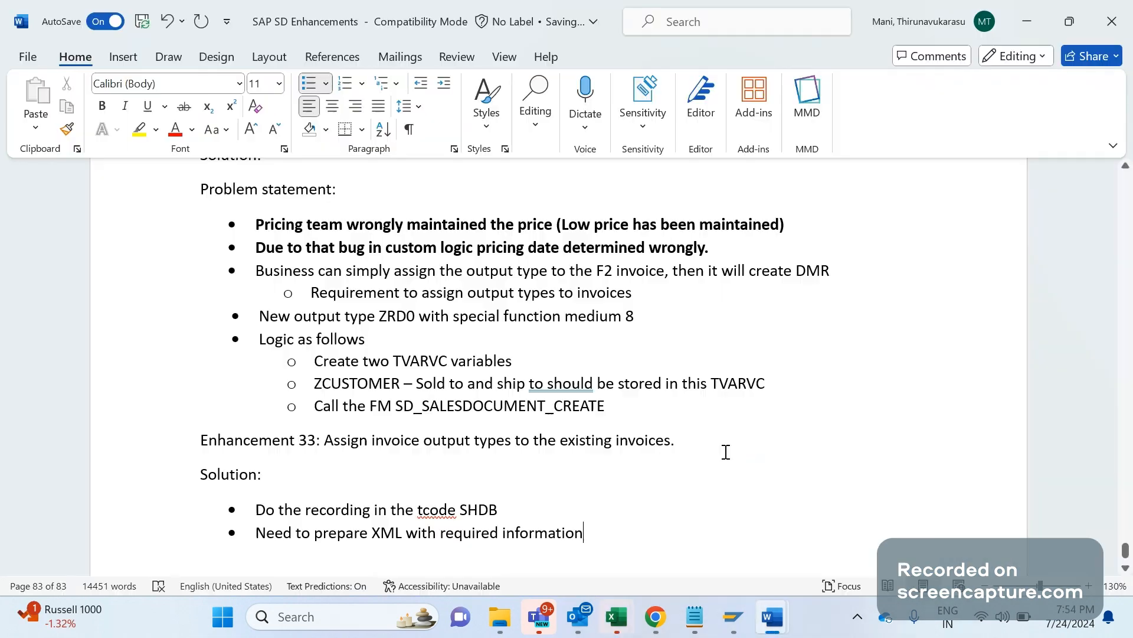
{"action": "key", "text": "alt+Tab"}
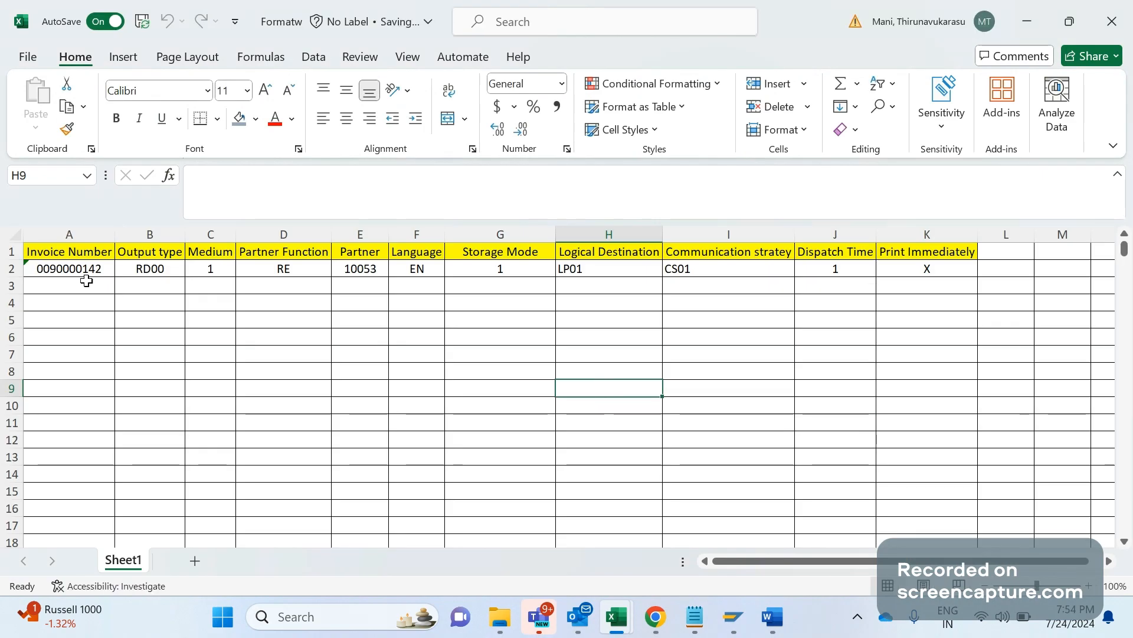
{"action": "left_click_drag", "start_coordinate": [85, 271], "coordinate": [79, 397]}
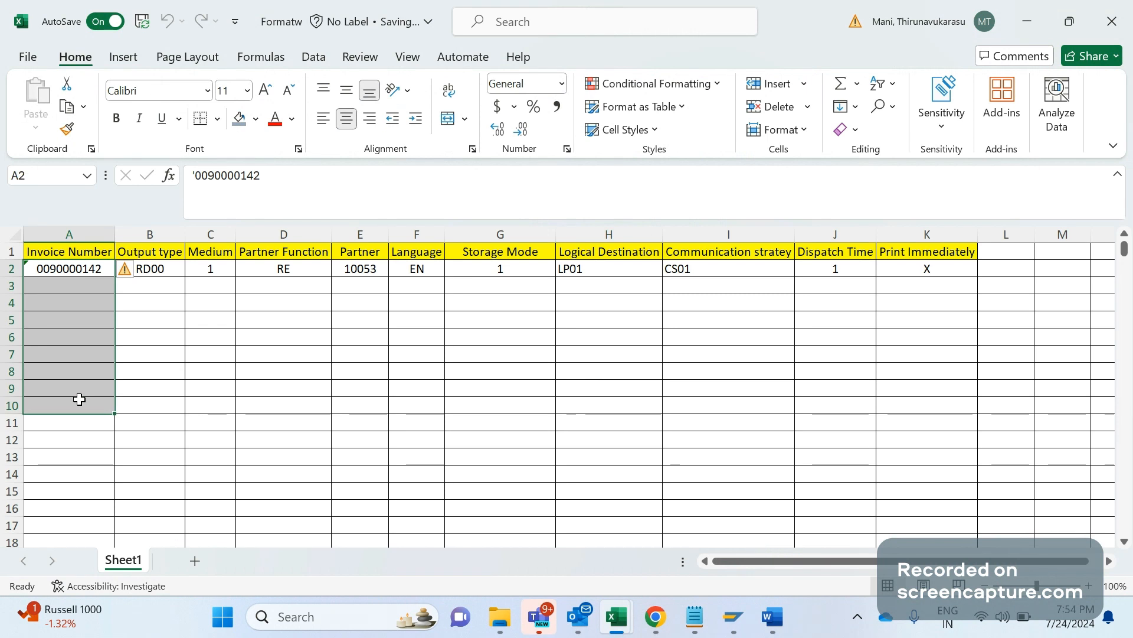
Examine the upload format's columns in the Formatw sheet, from Invoice Number through Language to Print Immediately
{"action": "left_click", "coordinate": [167, 329]}
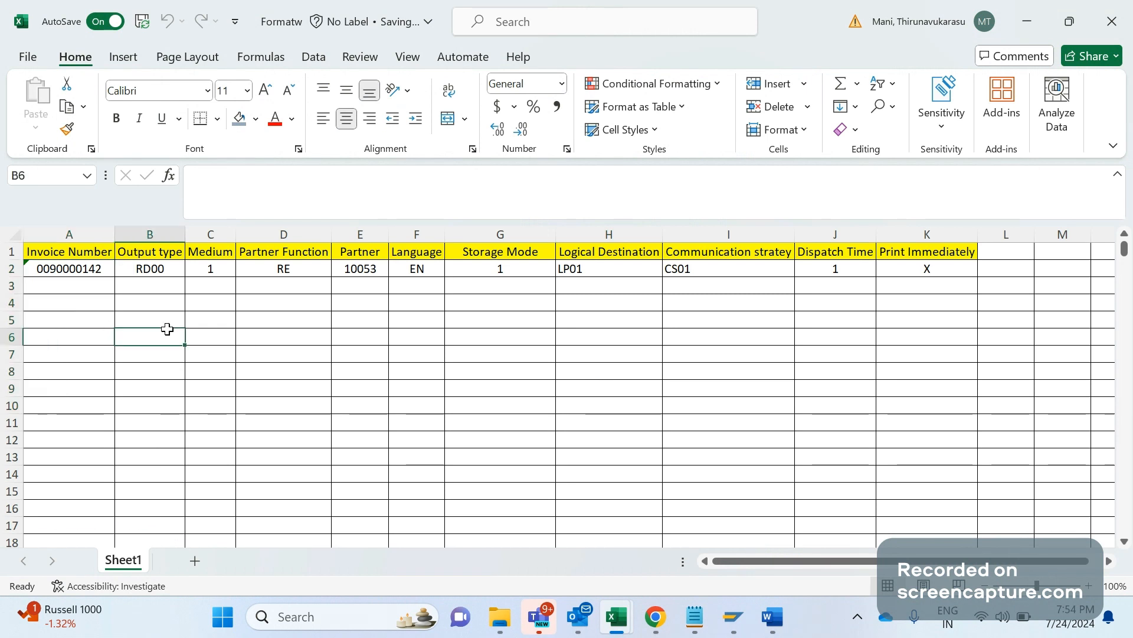
{"action": "left_click", "coordinate": [163, 272]}
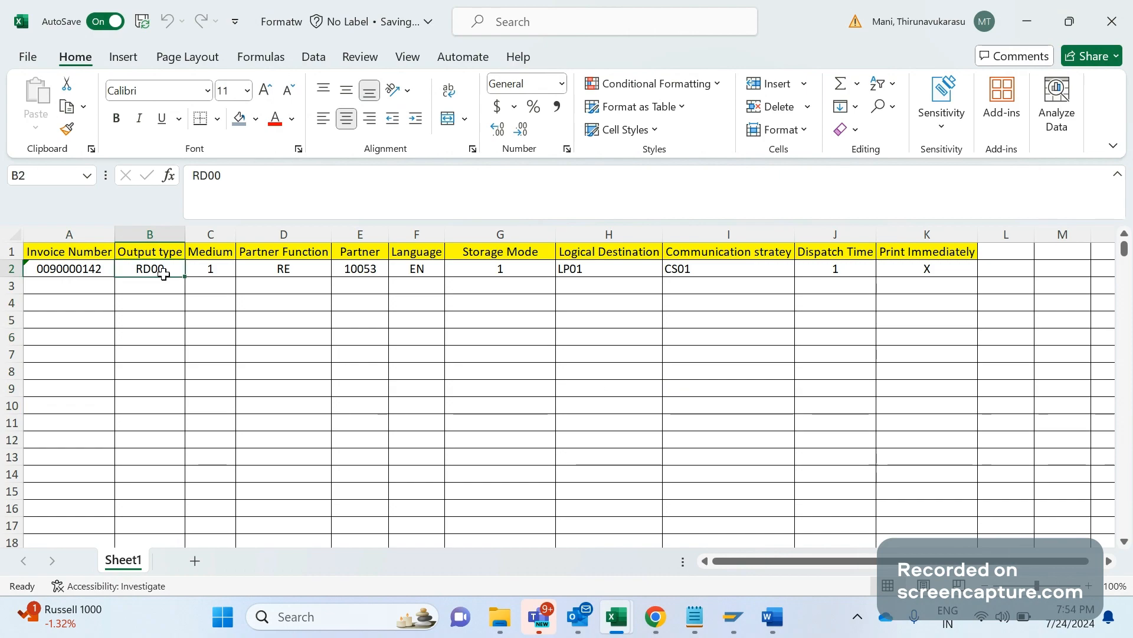
{"action": "left_click", "coordinate": [220, 269]}
{"action": "left_click", "coordinate": [283, 273]}
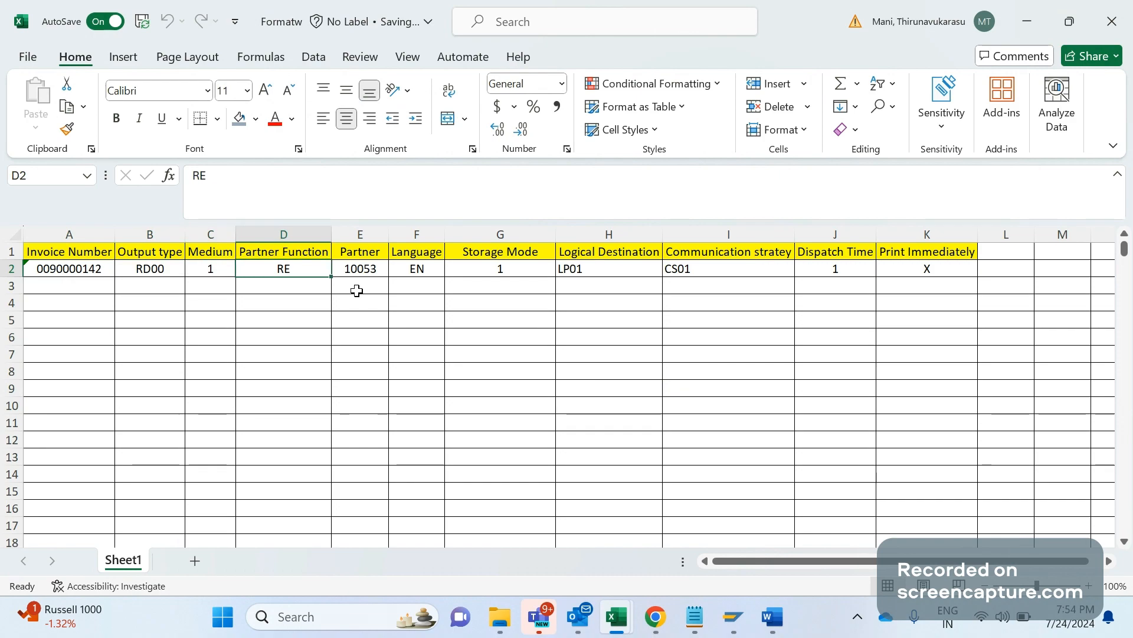
{"action": "left_click", "coordinate": [373, 271]}
{"action": "left_click", "coordinate": [414, 273]}
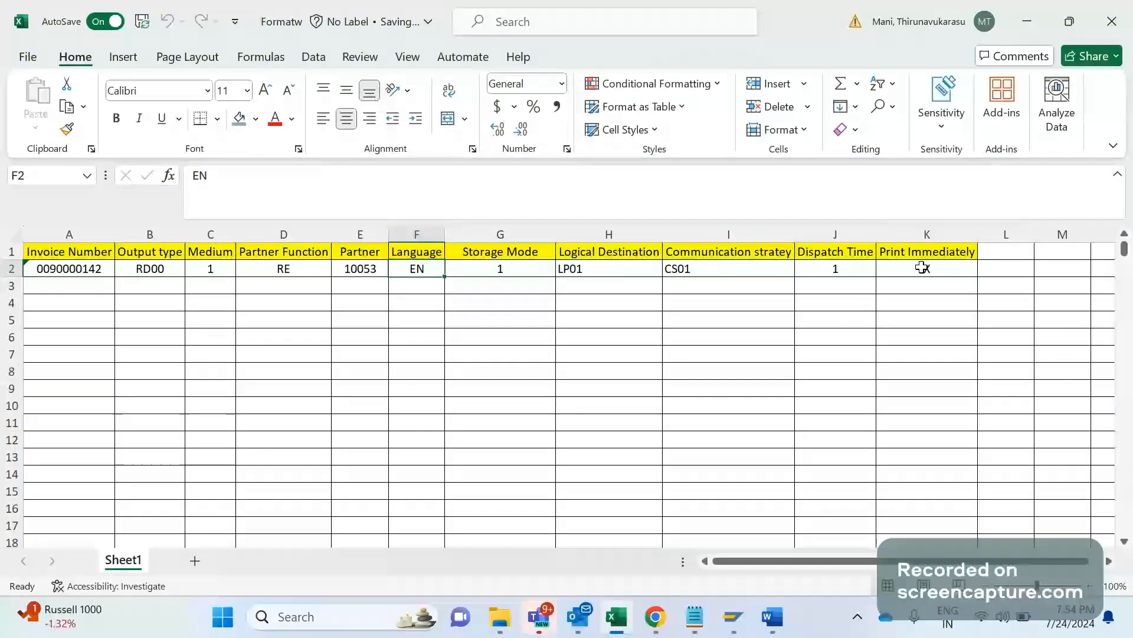
{"action": "double_click", "coordinate": [81, 273]}
{"action": "left_click", "coordinate": [69, 419]}
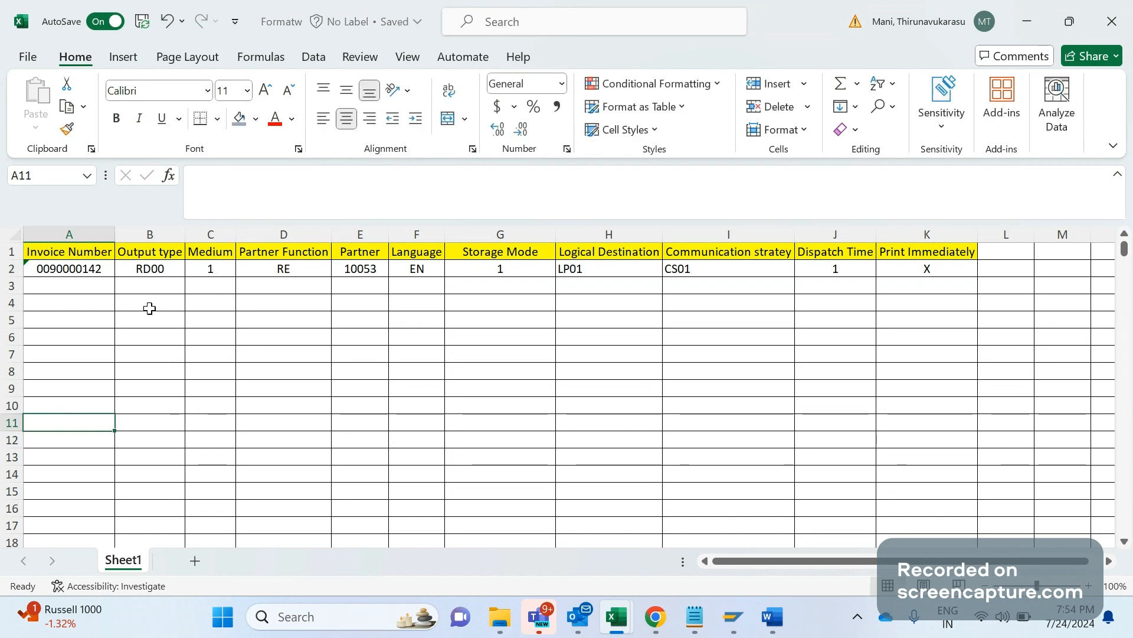
{"action": "left_click", "coordinate": [101, 366]}
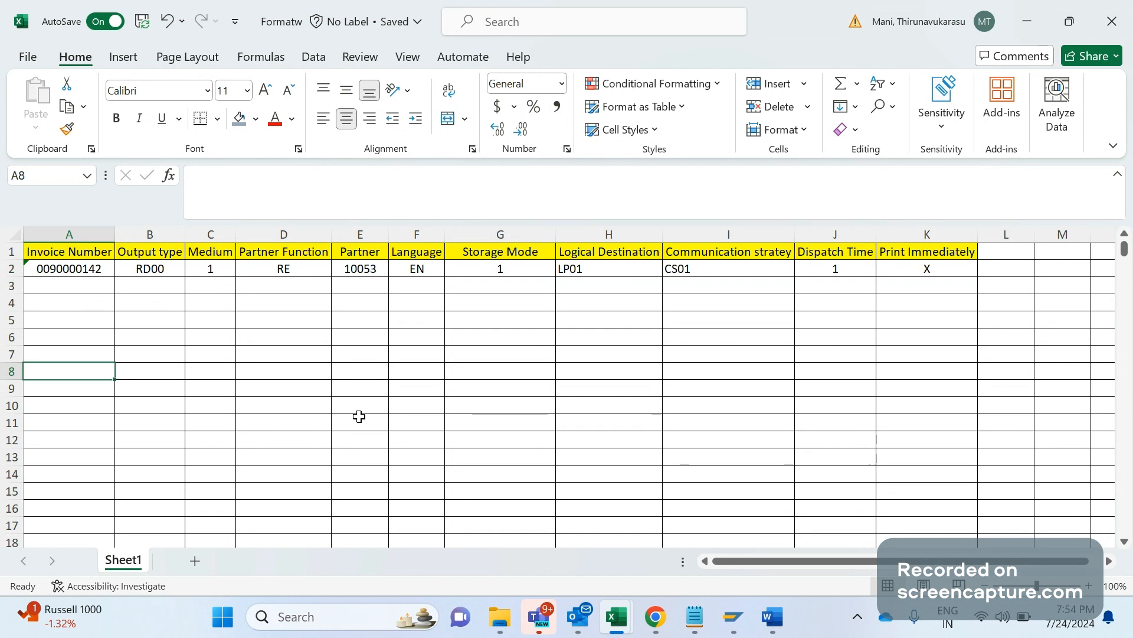
{"action": "left_click", "coordinate": [63, 273]}
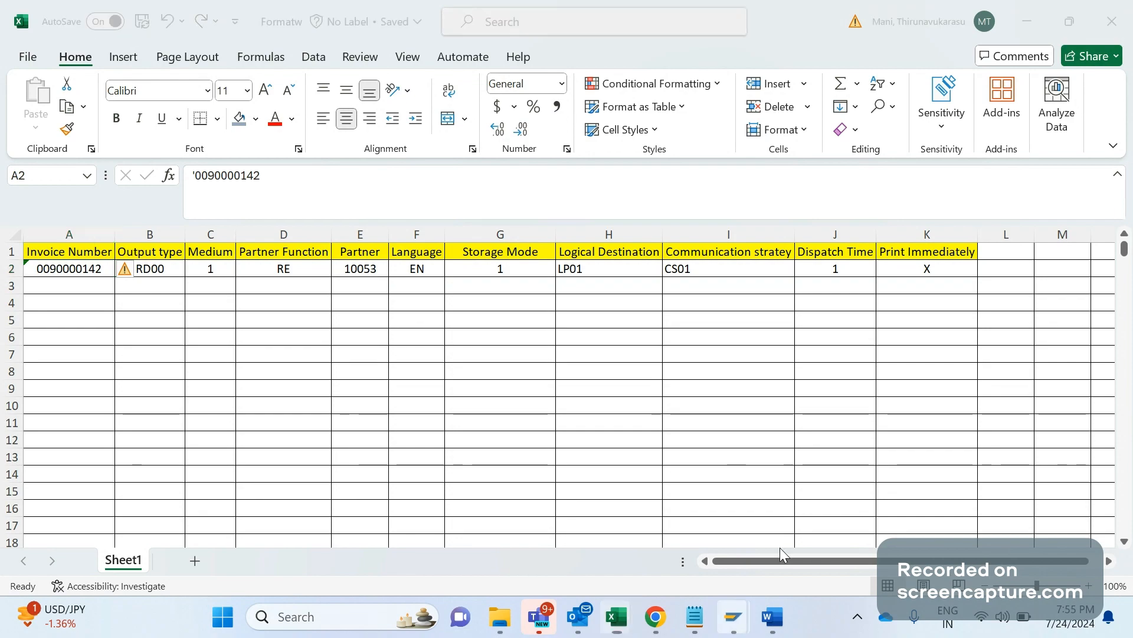
Switch to SAP, open General Table Display in a new session and load table NAST
{"action": "key", "text": "alt+Tab"}
{"action": "left_click", "coordinate": [90, 51]}
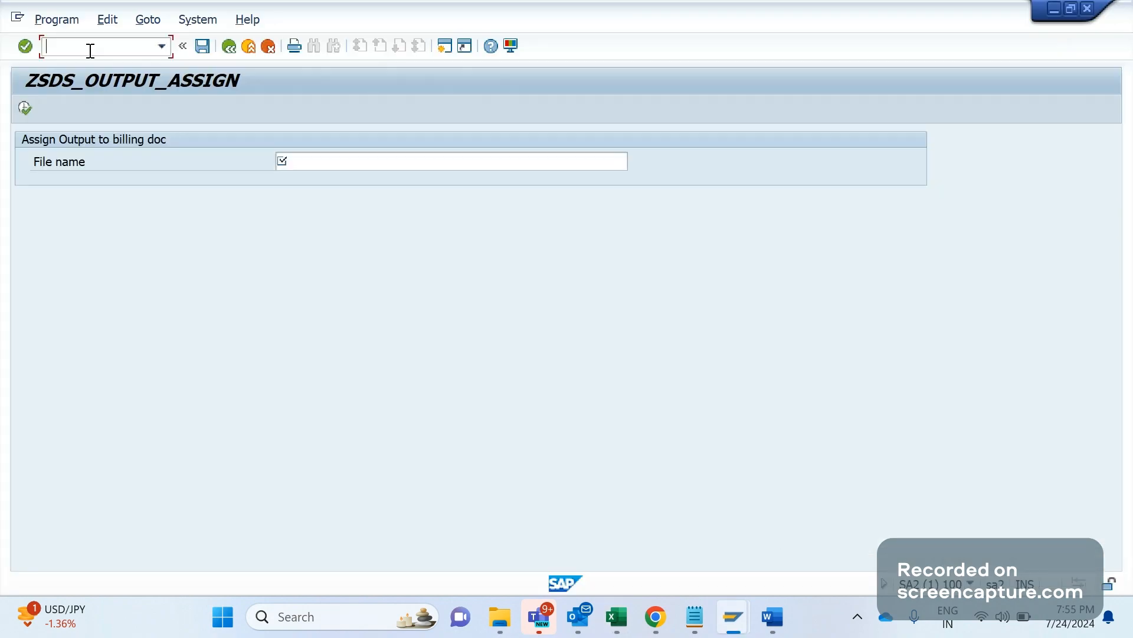
{"action": "type", "text": "/ose1"}
{"action": "key", "text": "Return"}
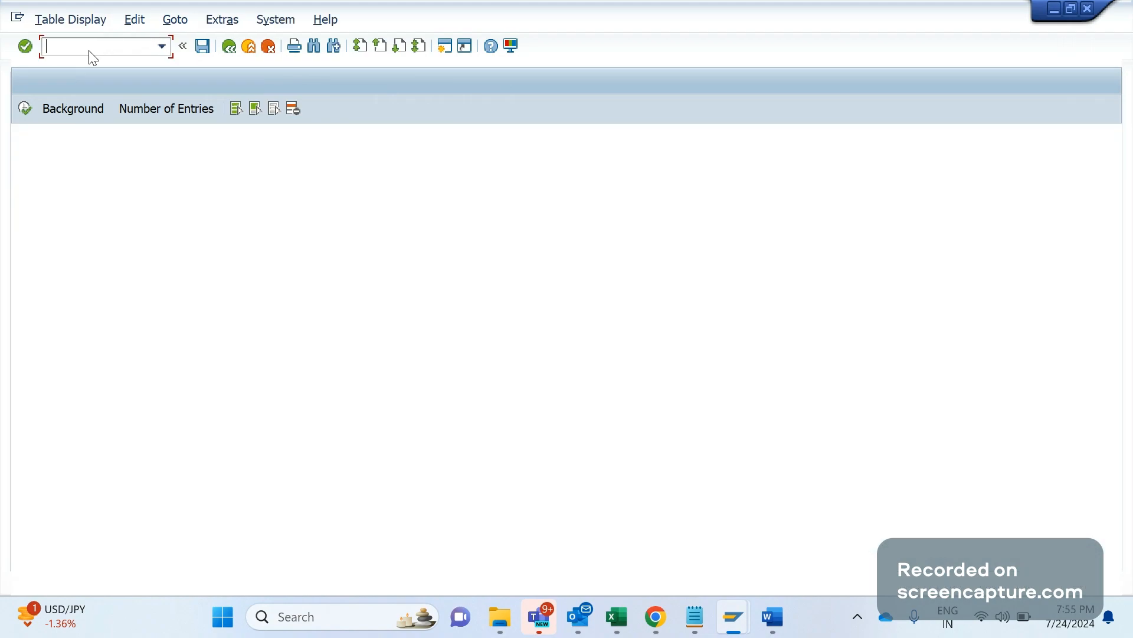
{"action": "type", "text": "NAST"}
{"action": "key", "text": "Return"}
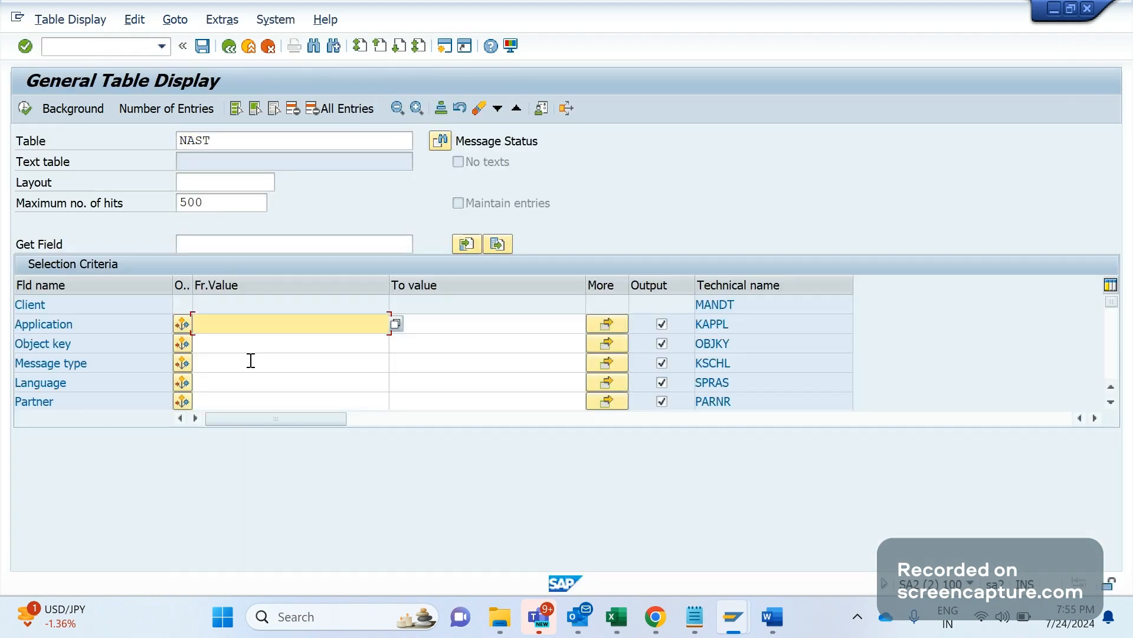
Display the NAST entries for application V3 and select the first entry's object key
{"action": "key", "text": "Down"}
{"action": "key", "text": "Down"}
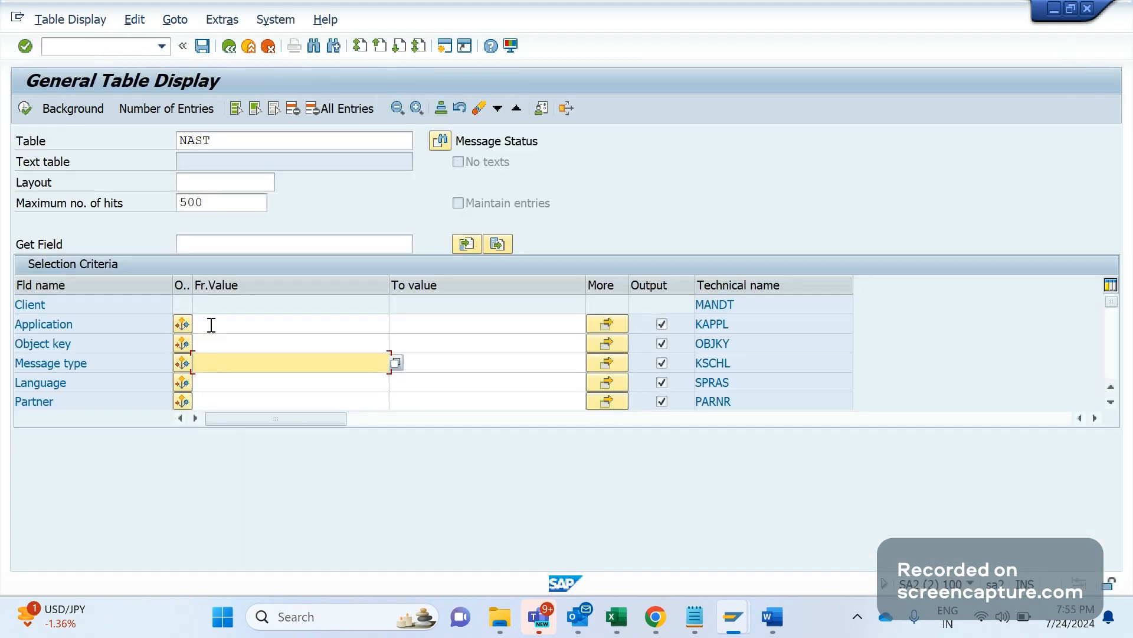
{"action": "left_click", "coordinate": [211, 325]}
{"action": "type", "text": "V3"}
{"action": "key", "text": "F8"}
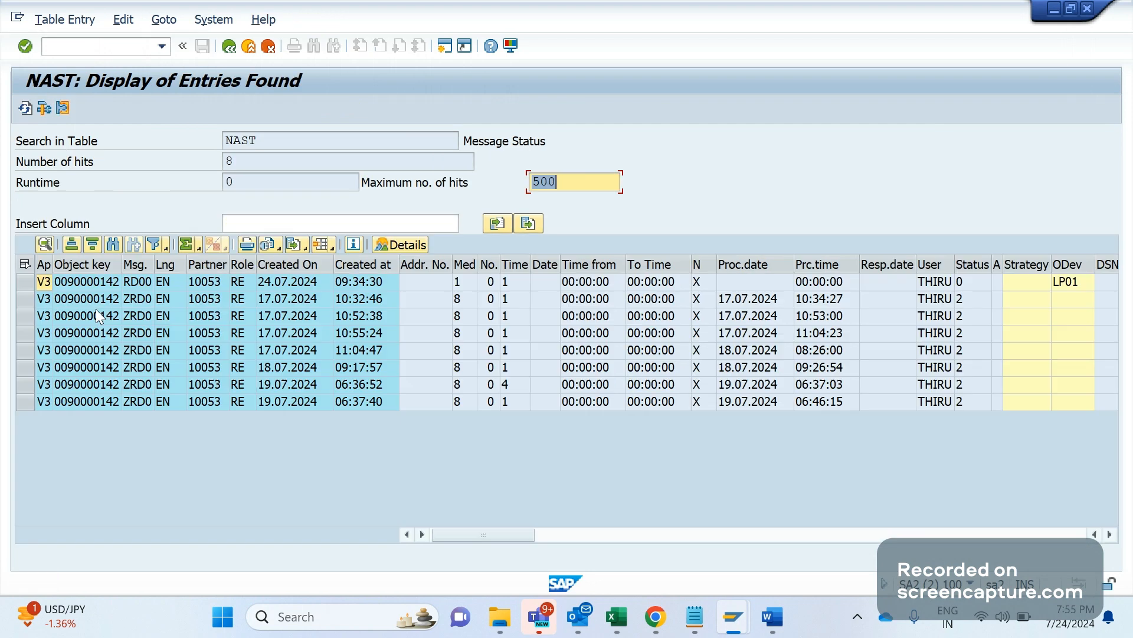
{"action": "left_click", "coordinate": [68, 285]}
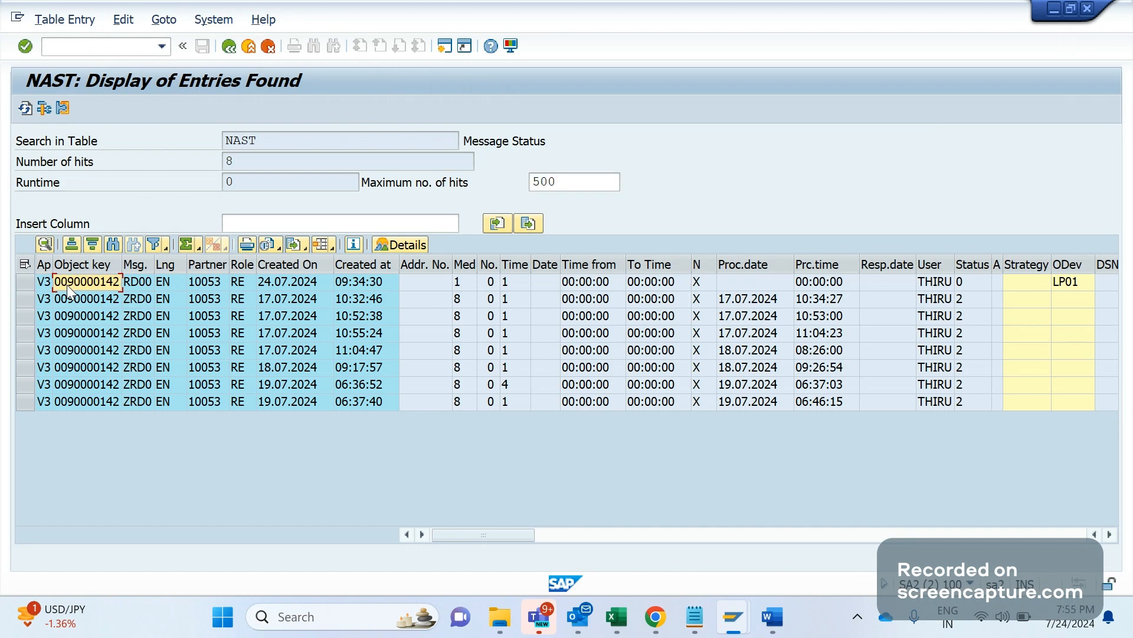
Switch back to the Formatw workbook in Excel and close it
{"action": "key", "text": "alt+Tab"}
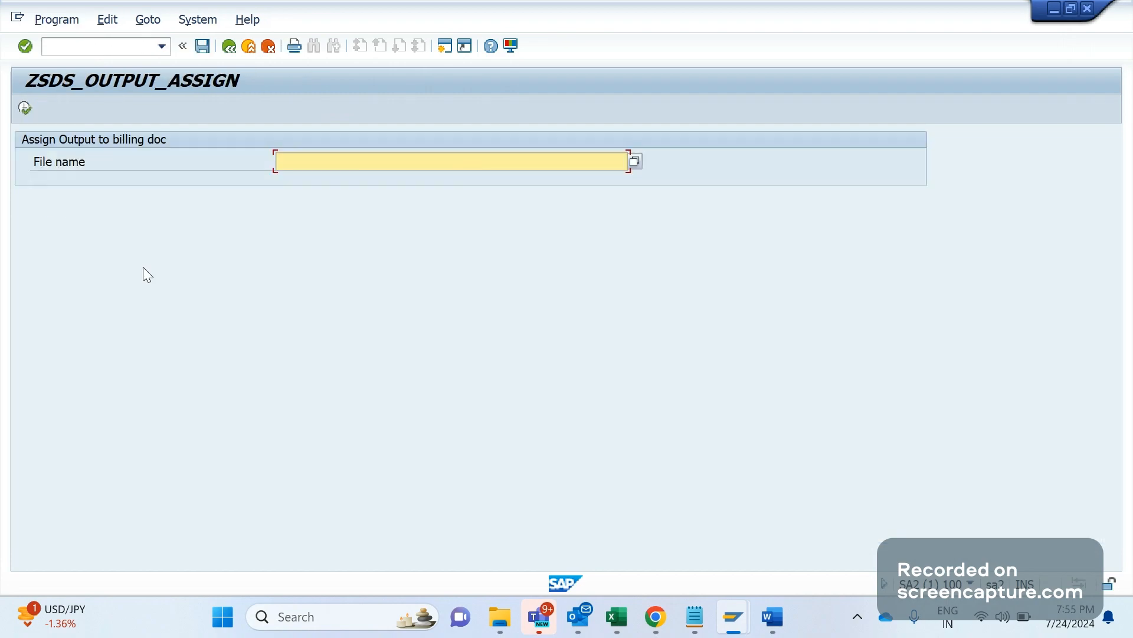
{"action": "key", "text": "alt+Tab"}
{"action": "key", "text": "alt+Tab"}
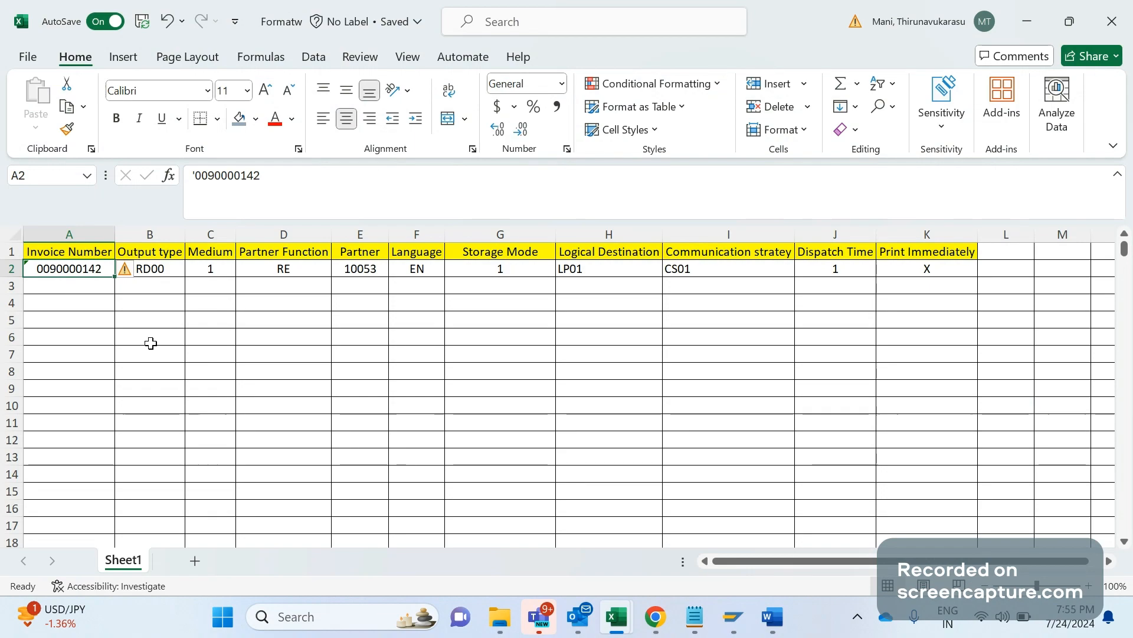
{"action": "left_click", "coordinate": [422, 366]}
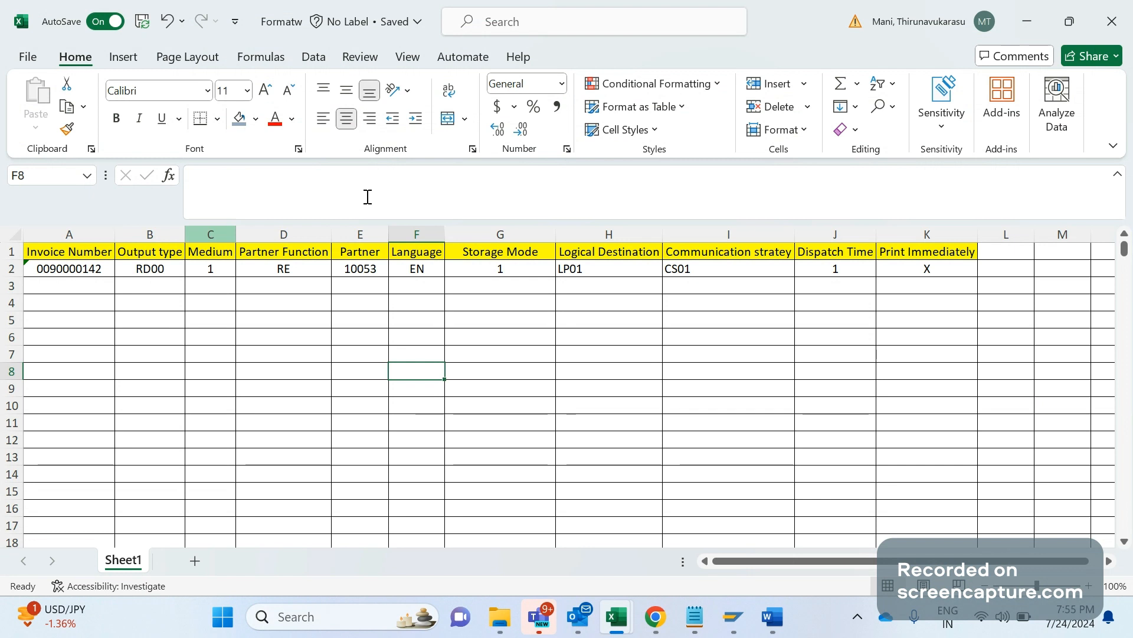
{"action": "left_click", "coordinate": [1112, 22]}
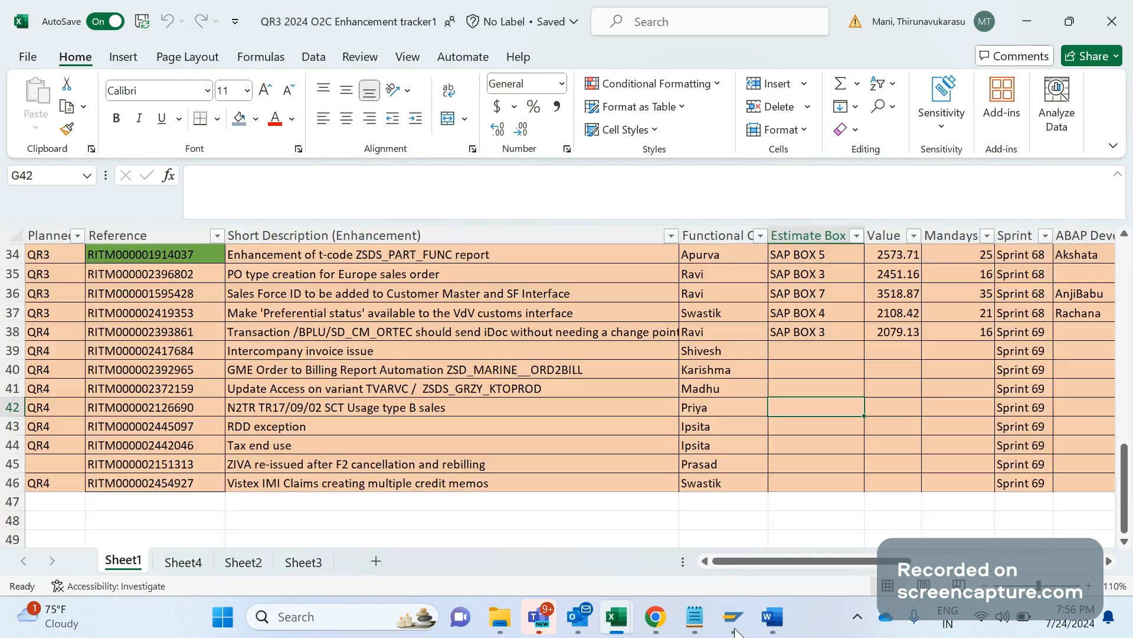
Switch to the ZSDS_OUTPUT_ASSIGN session in SAP, restart the program and choose the Formatw file from the desktop as its input file
{"action": "mouse_move", "coordinate": [735, 624]}
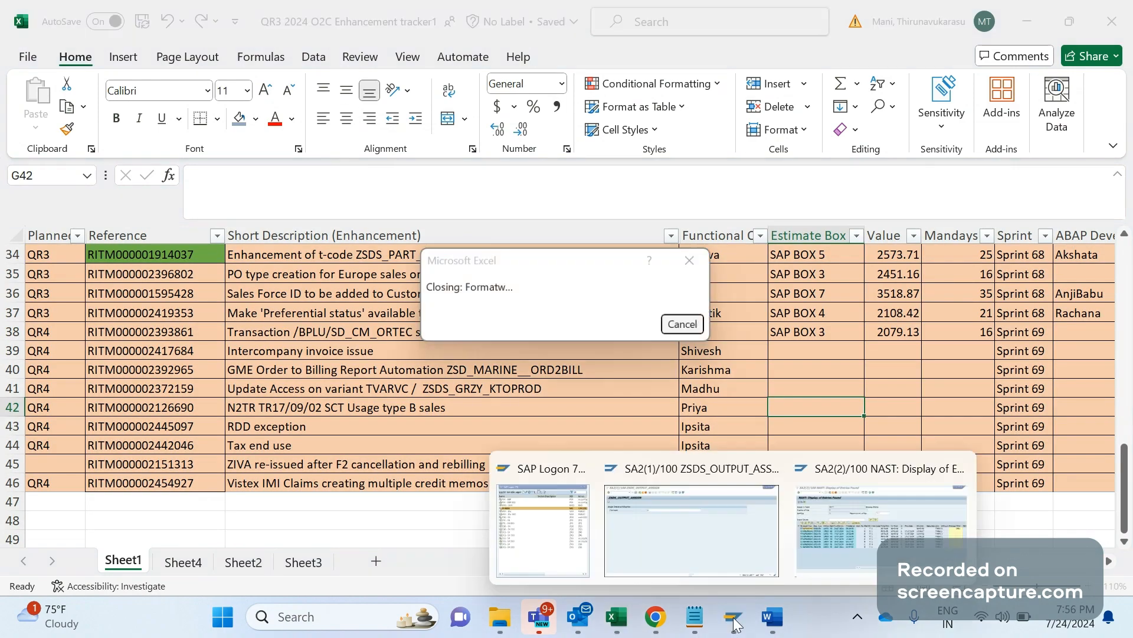
{"action": "left_click", "coordinate": [683, 508]}
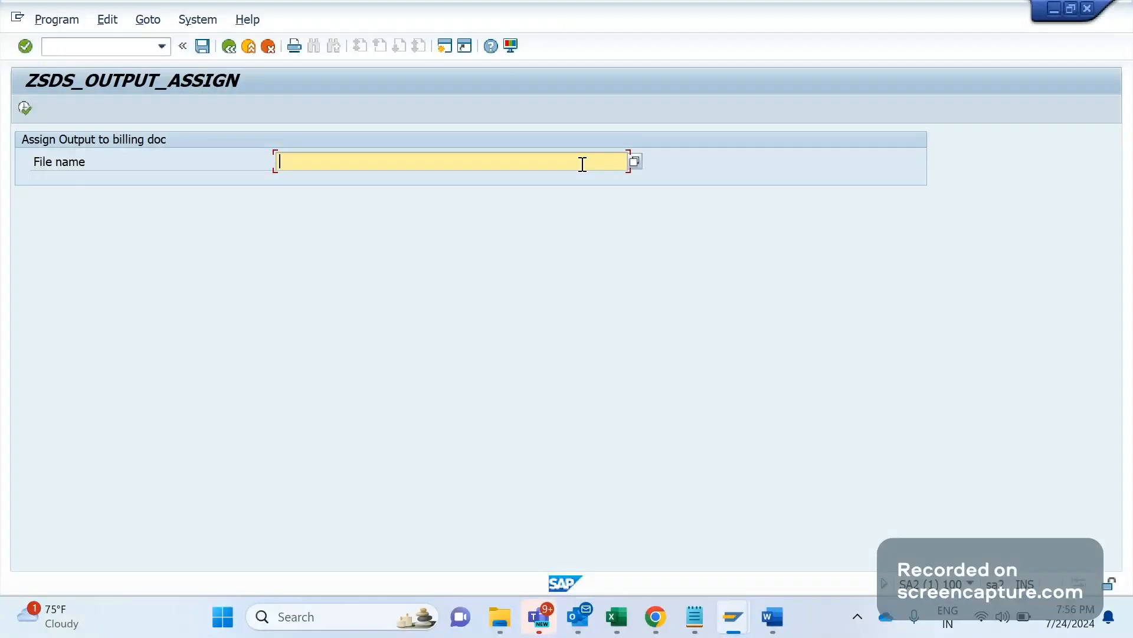
{"action": "left_click", "coordinate": [229, 47]}
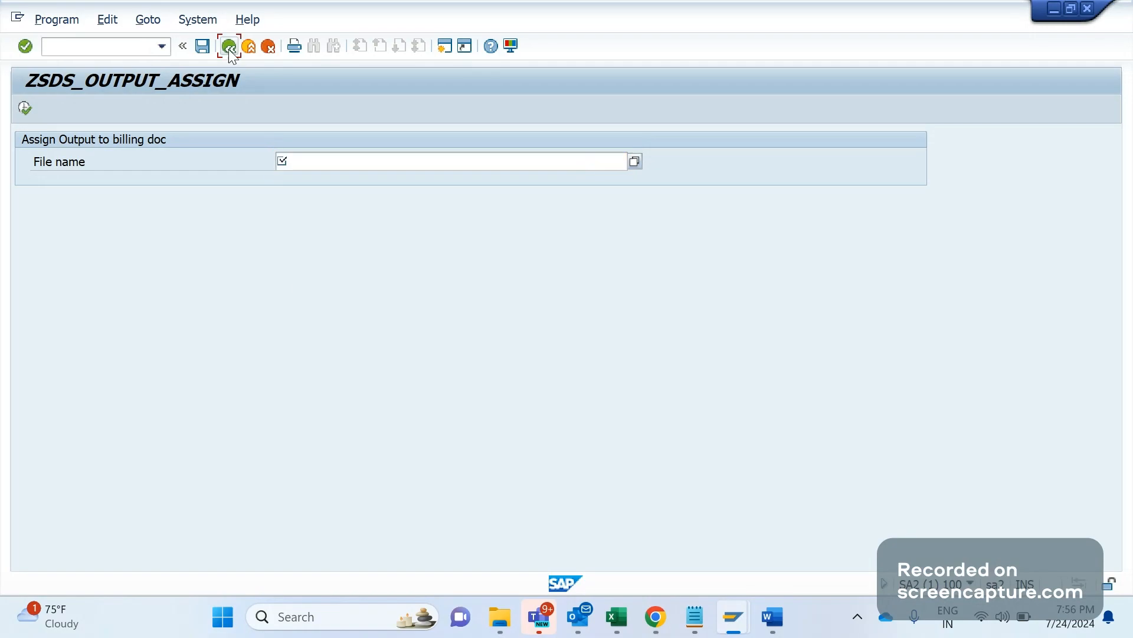
{"action": "key", "text": "F8"}
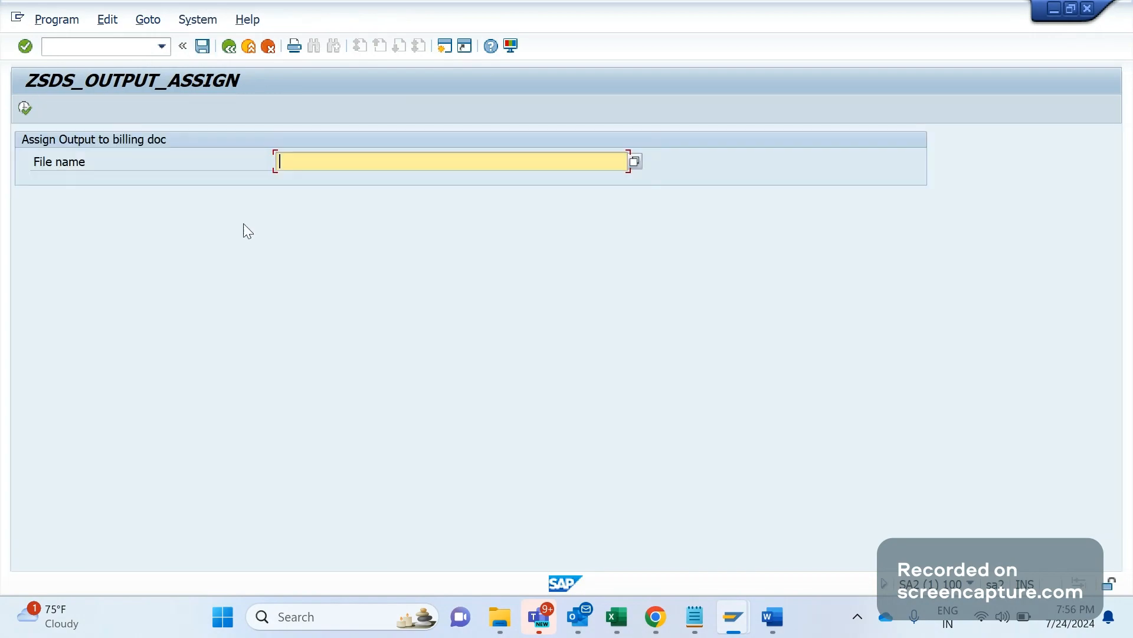
{"action": "left_click", "coordinate": [635, 163]}
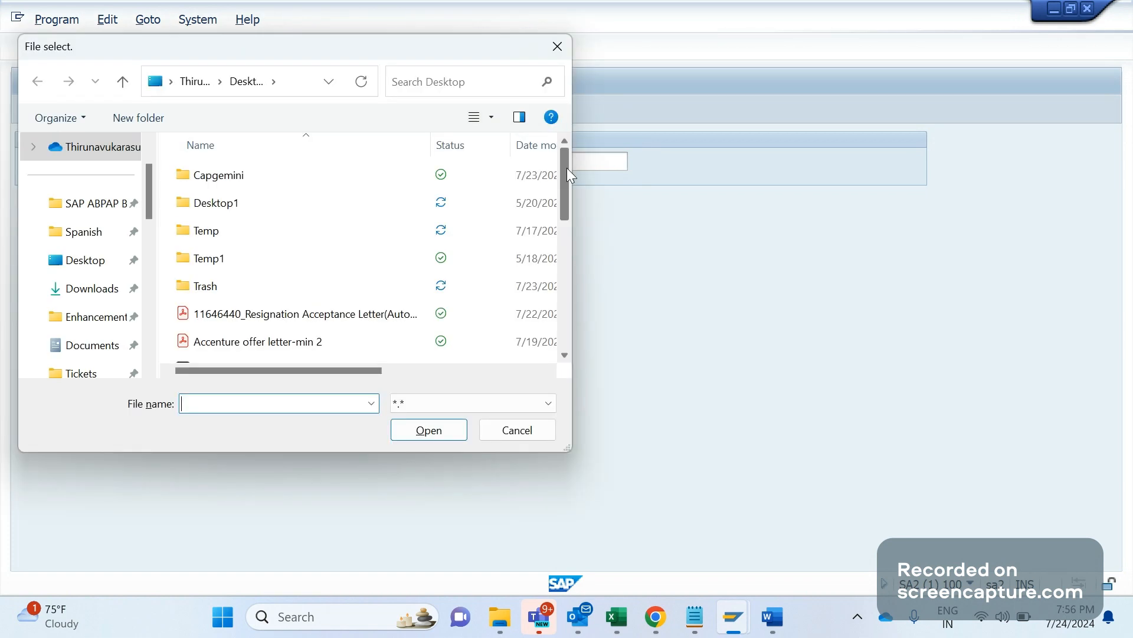
{"action": "left_click_drag", "start_coordinate": [567, 168], "coordinate": [563, 185]}
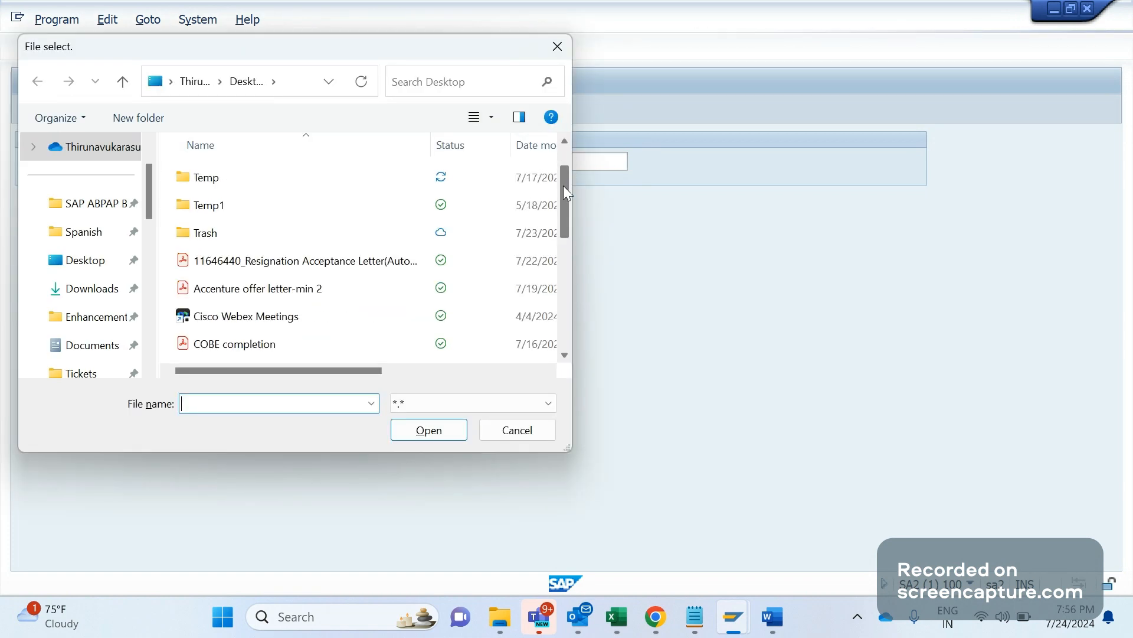
{"action": "left_click_drag", "start_coordinate": [563, 186], "coordinate": [564, 226]}
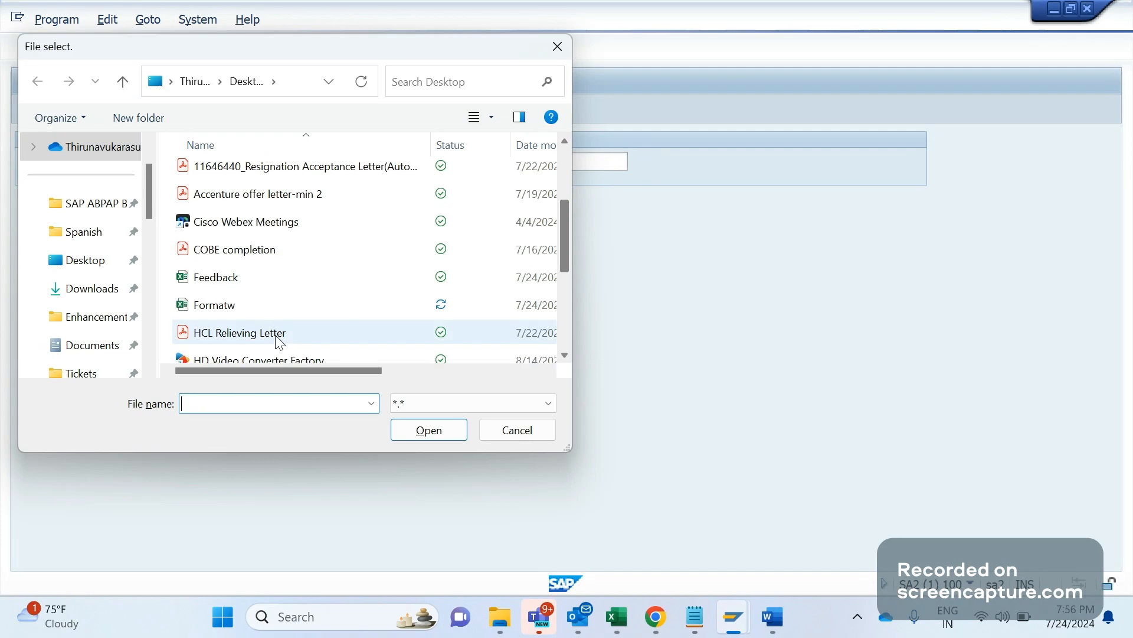
{"action": "double_click", "coordinate": [213, 305]}
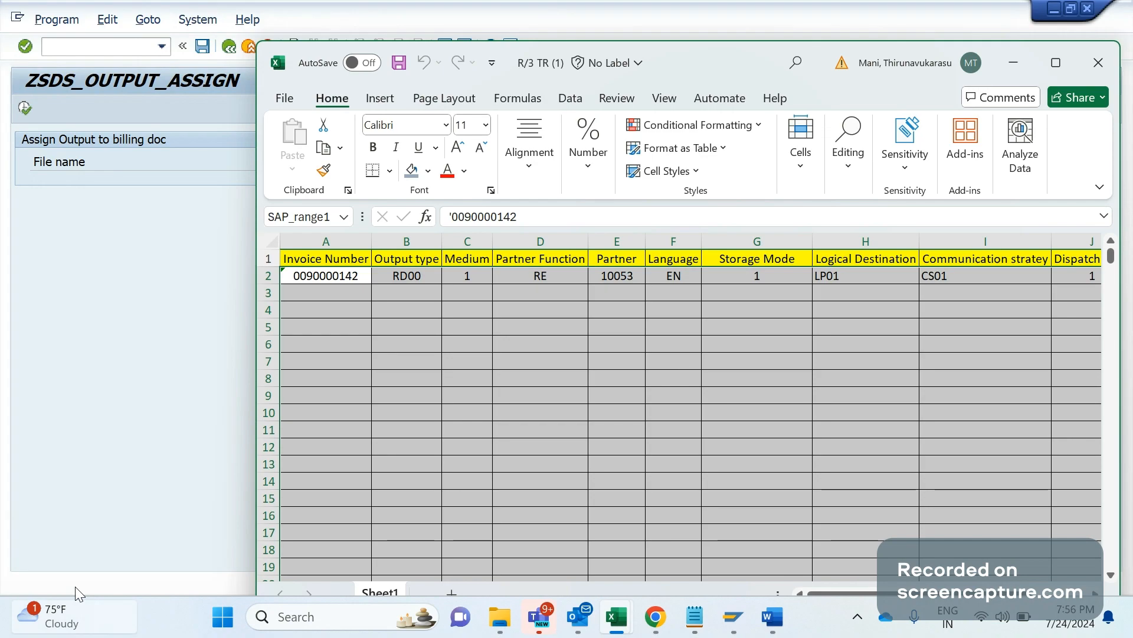
Close the R/3 TR workbook without saving it and close the QR3 2024 O2C Enhancement tracker1 workbook
{"action": "left_click", "coordinate": [1095, 74]}
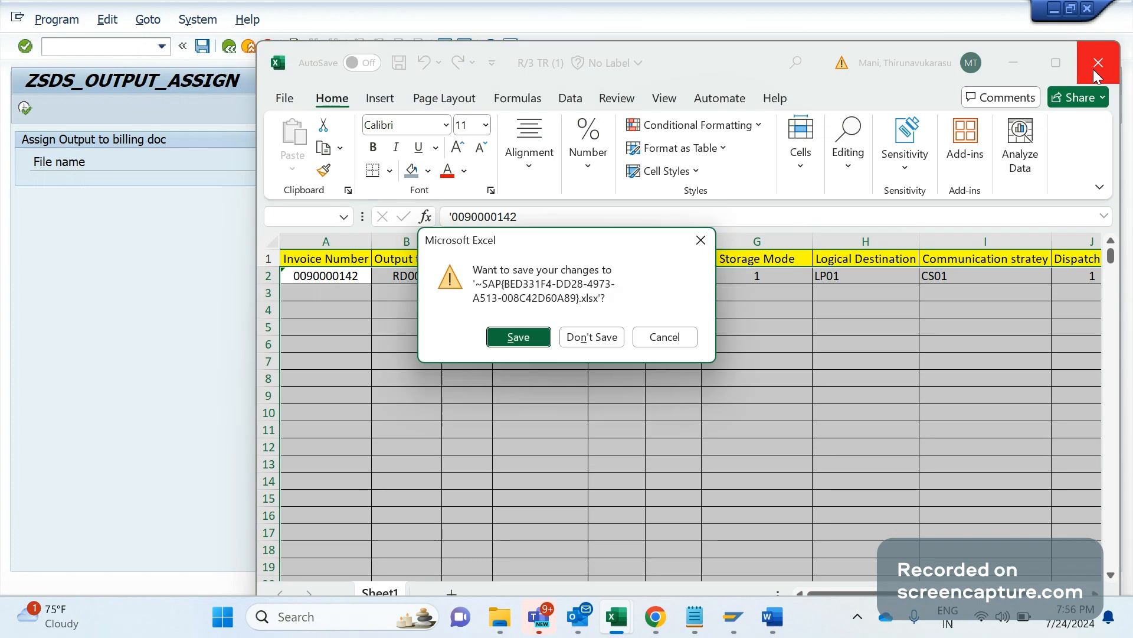
{"action": "left_click", "coordinate": [567, 343]}
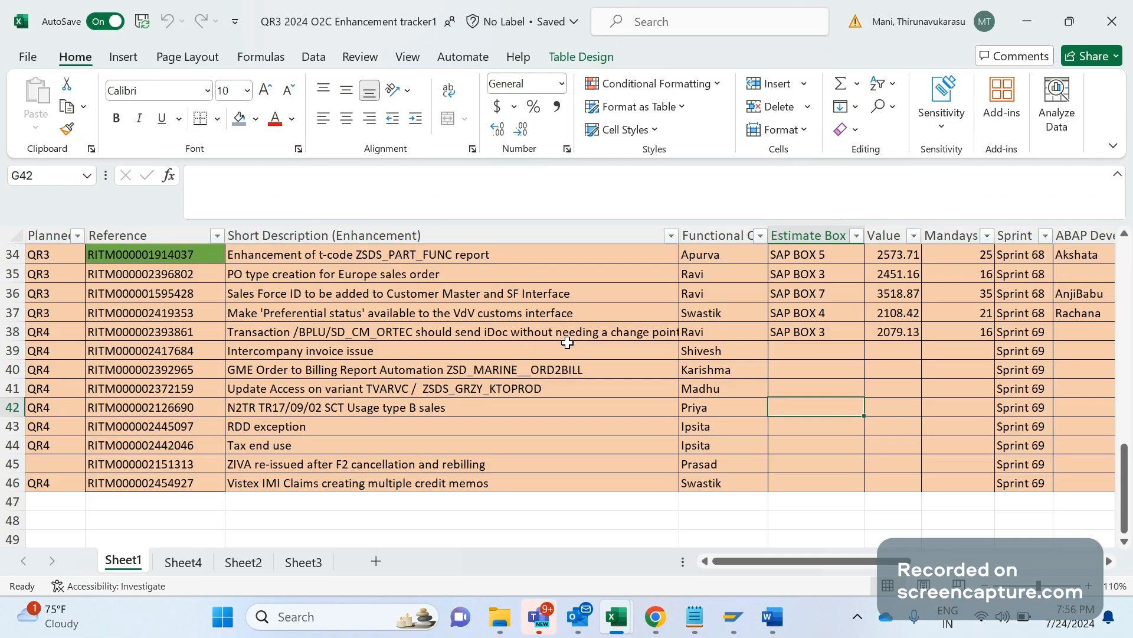
{"action": "left_click", "coordinate": [1107, 17]}
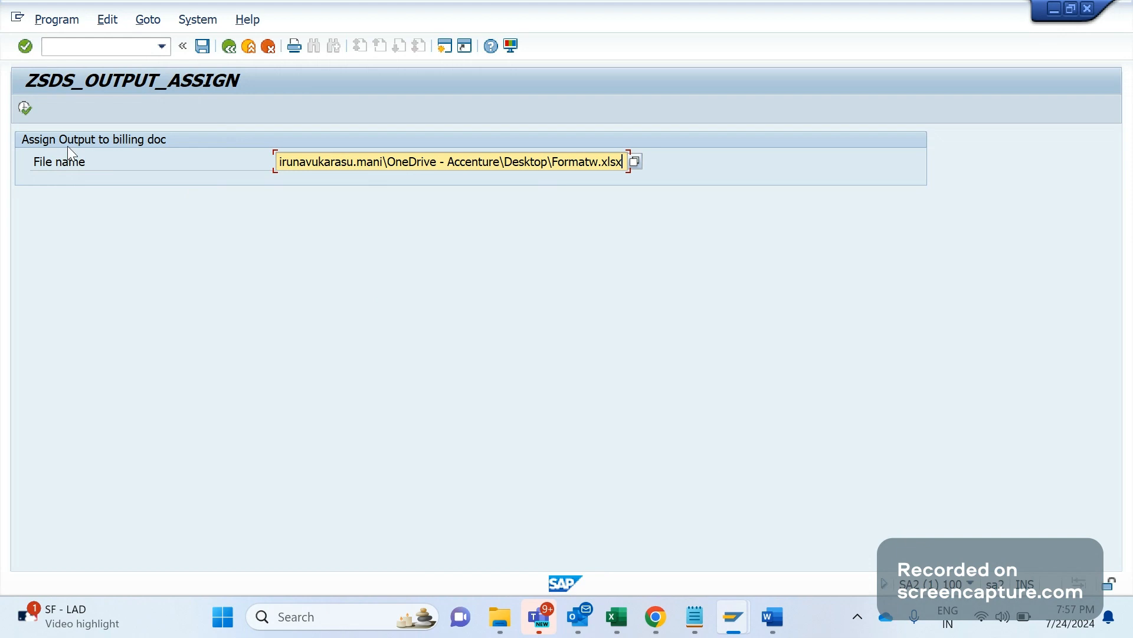
Execute ZSDS_OUTPUT_ASSIGN with the Formatw file and check the invoice number and log in the result list
{"action": "left_click", "coordinate": [25, 108]}
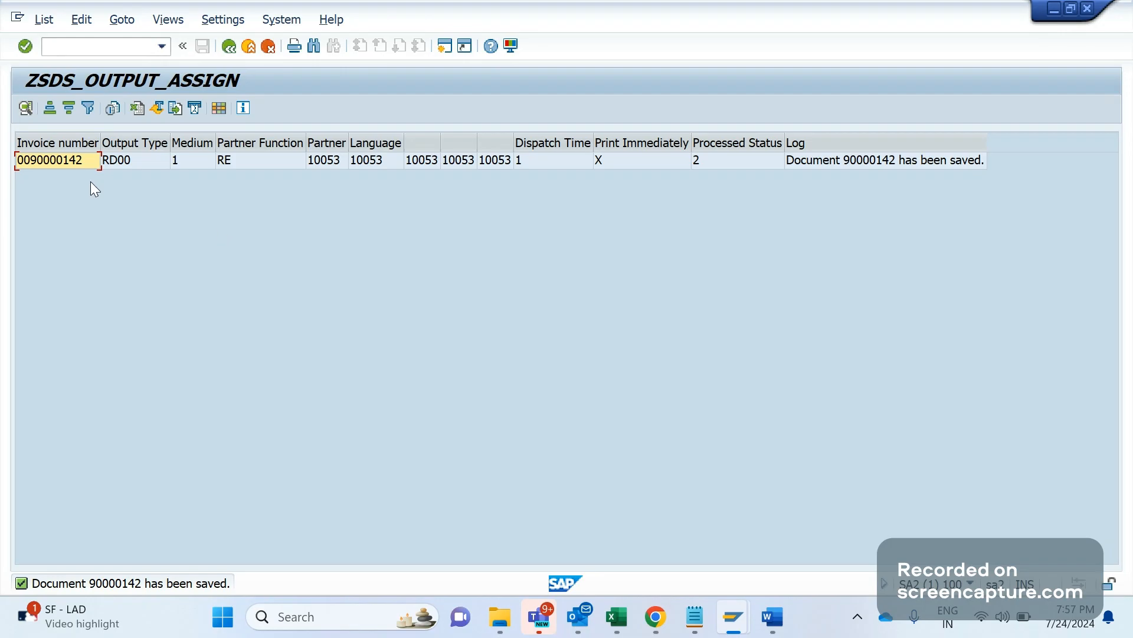
{"action": "left_click", "coordinate": [62, 165]}
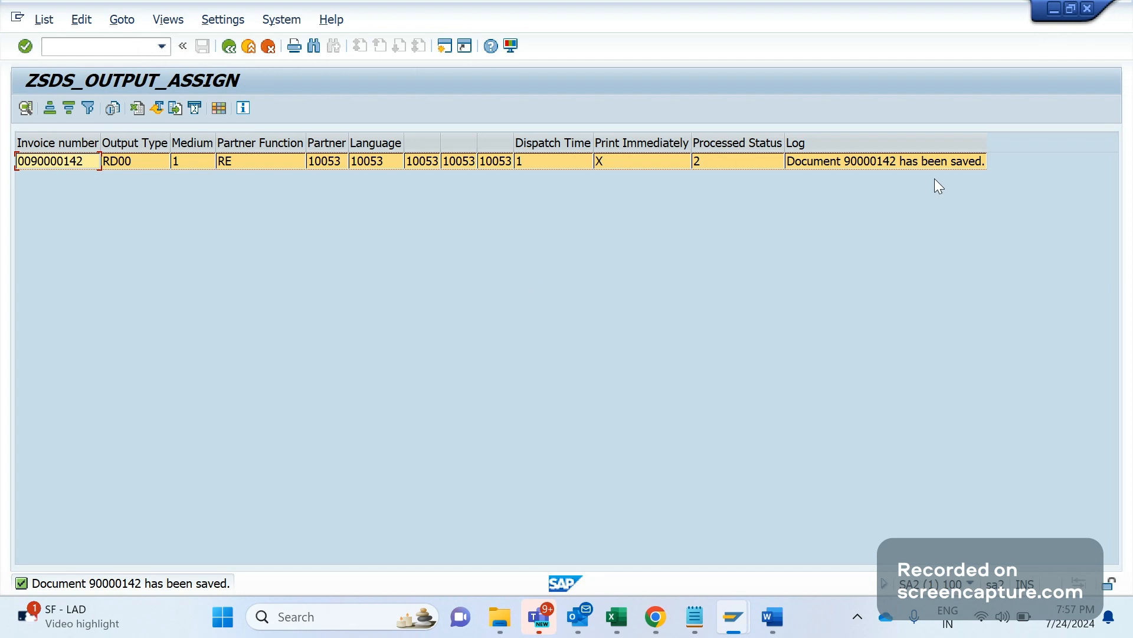
{"action": "left_click", "coordinate": [855, 159]}
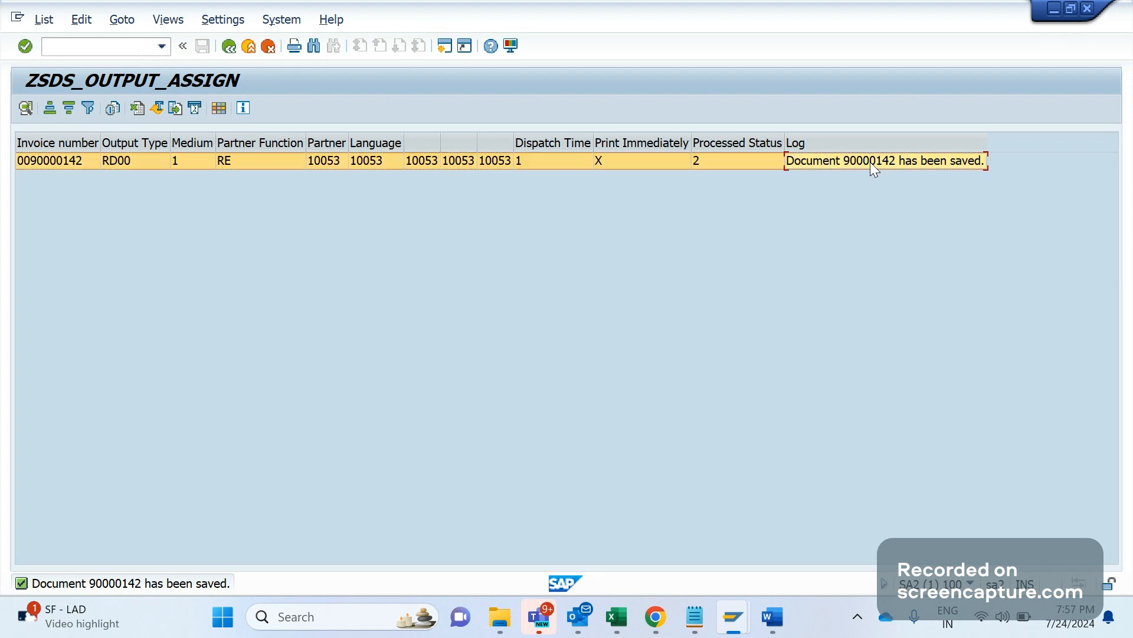
{"action": "left_click", "coordinate": [72, 162]}
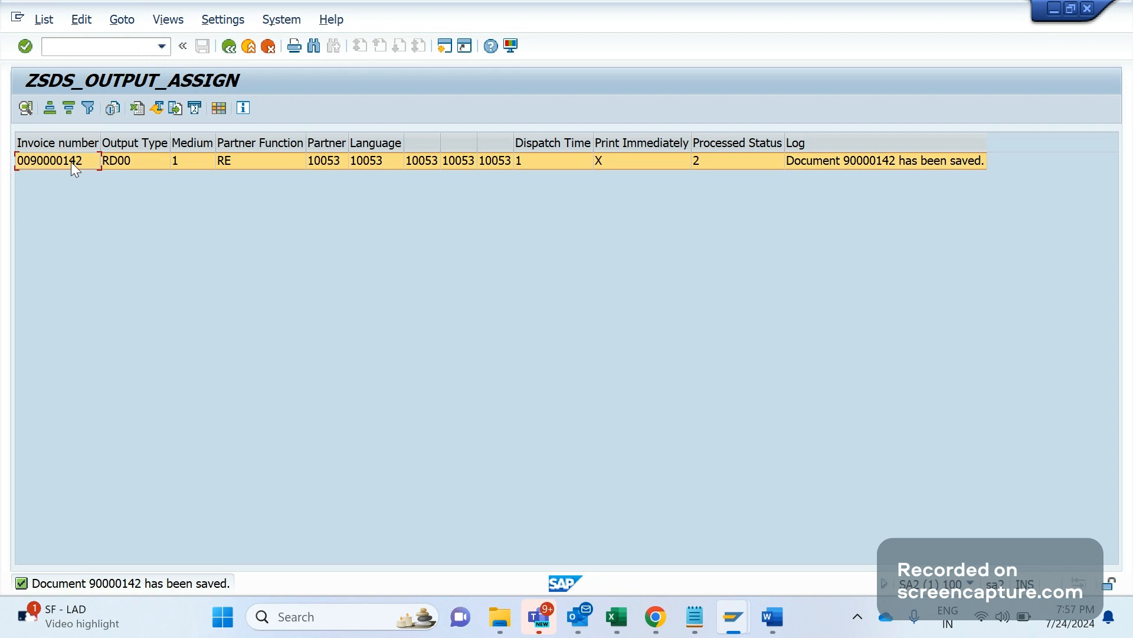
{"action": "left_click", "coordinate": [71, 161]}
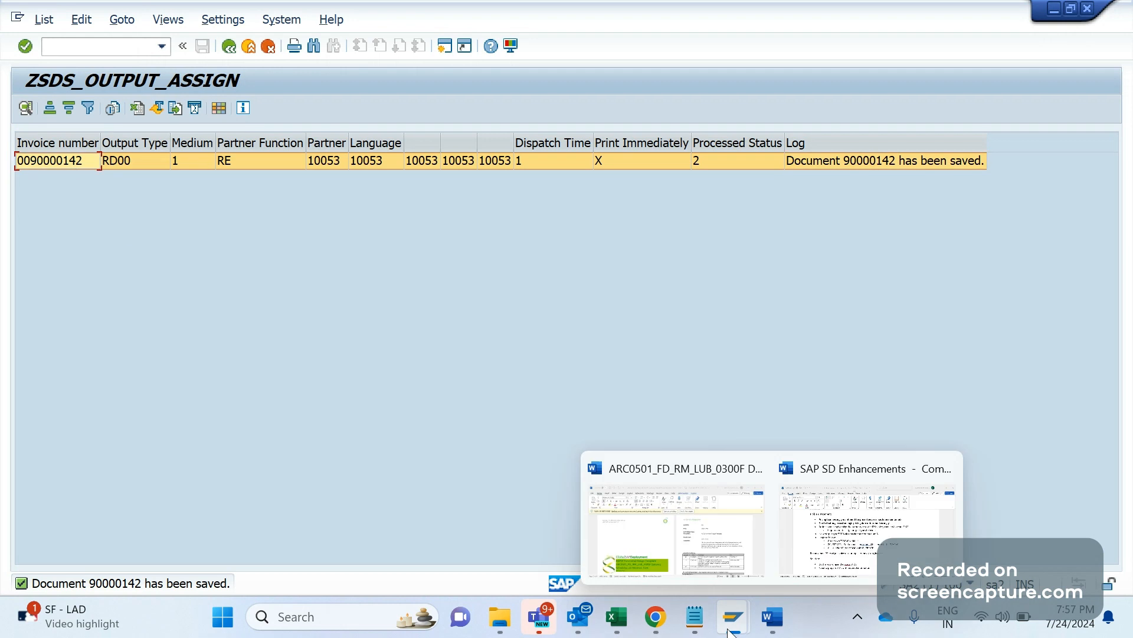
Switch to the NAST table display session and refresh the entries found
{"action": "mouse_move", "coordinate": [732, 627]}
{"action": "left_click", "coordinate": [852, 518]}
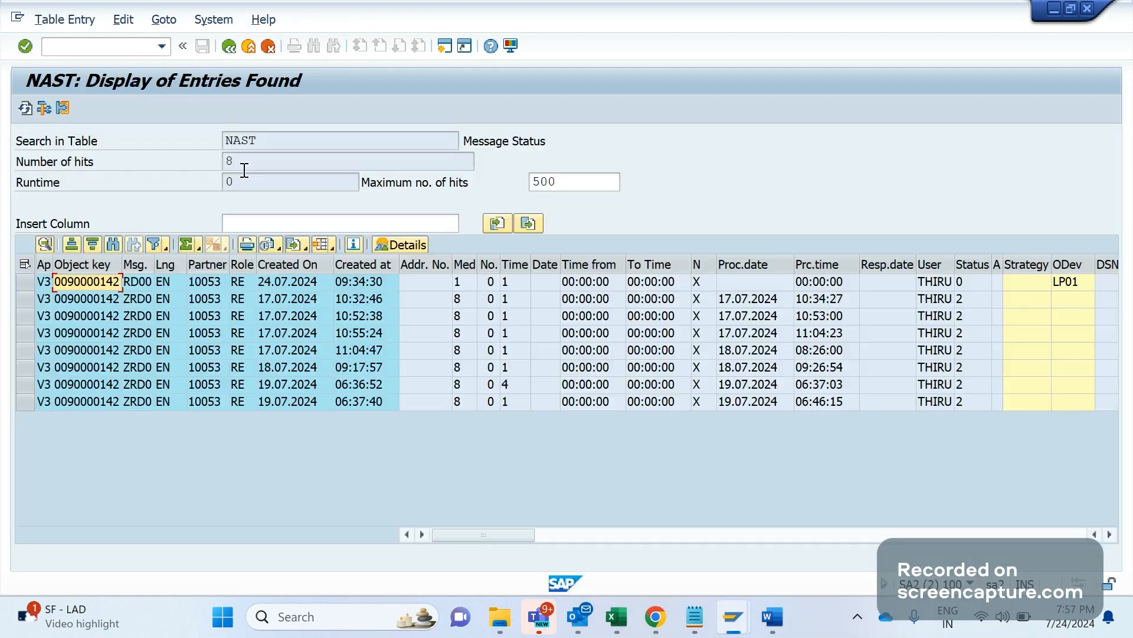
{"action": "double_click", "coordinate": [244, 168]}
{"action": "left_click", "coordinate": [25, 108]}
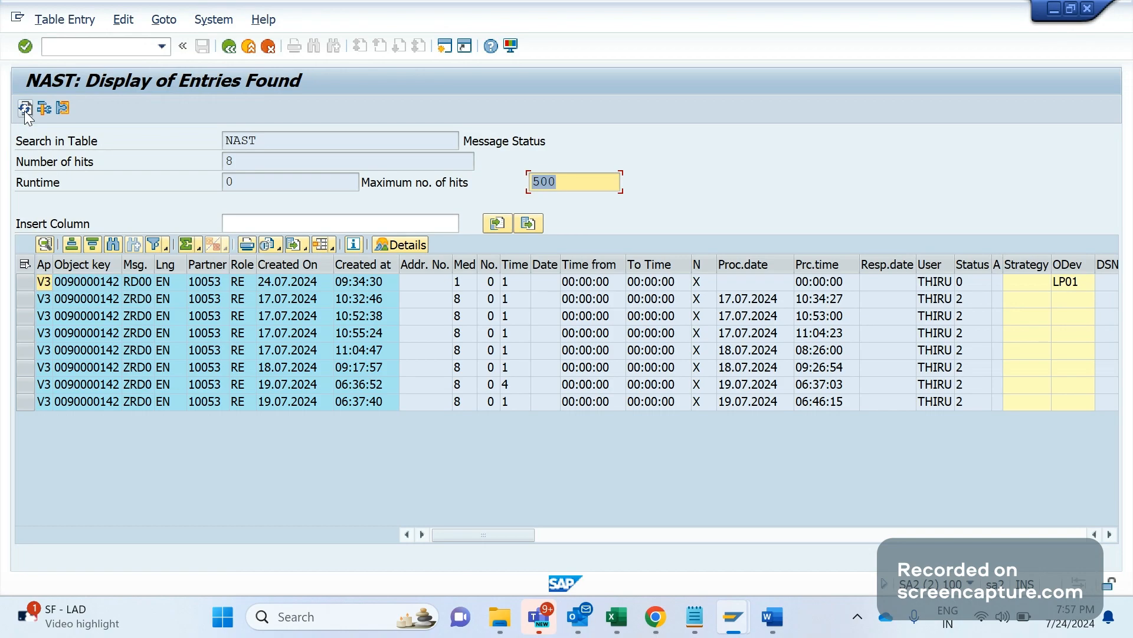
Refresh the NAST entries, display the processed invoice with VF03 in a new session and select RD00 in its output list
{"action": "left_click", "coordinate": [23, 111]}
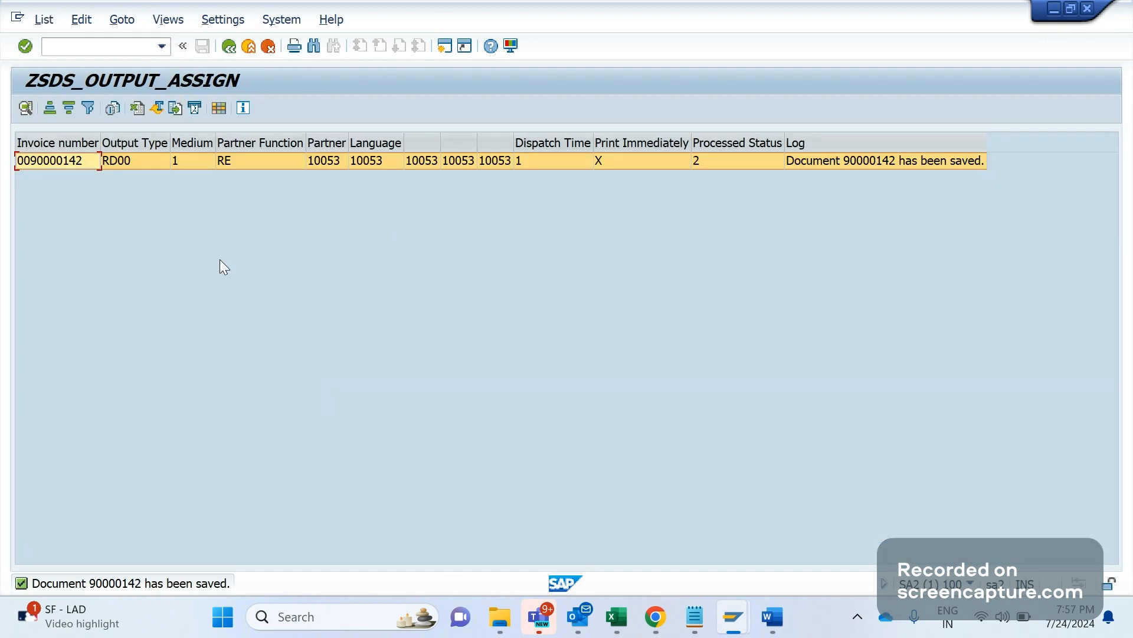
{"action": "left_click", "coordinate": [118, 47]}
{"action": "type", "text": "/OVF03"}
{"action": "key", "text": "Return"}
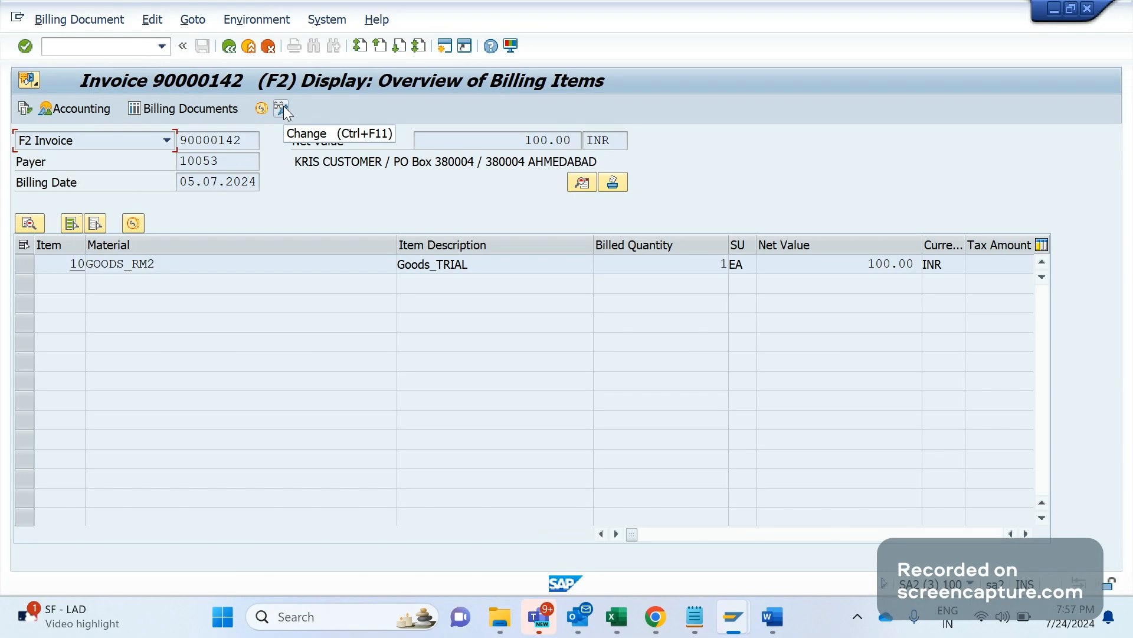
{"action": "left_click", "coordinate": [618, 184]}
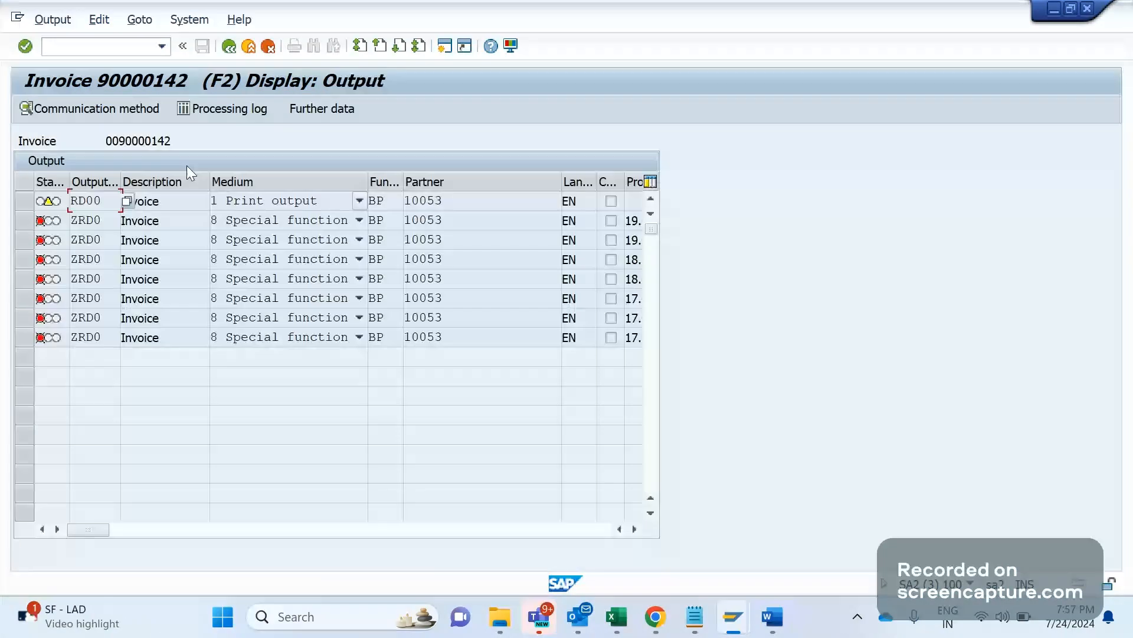
{"action": "left_click", "coordinate": [26, 204]}
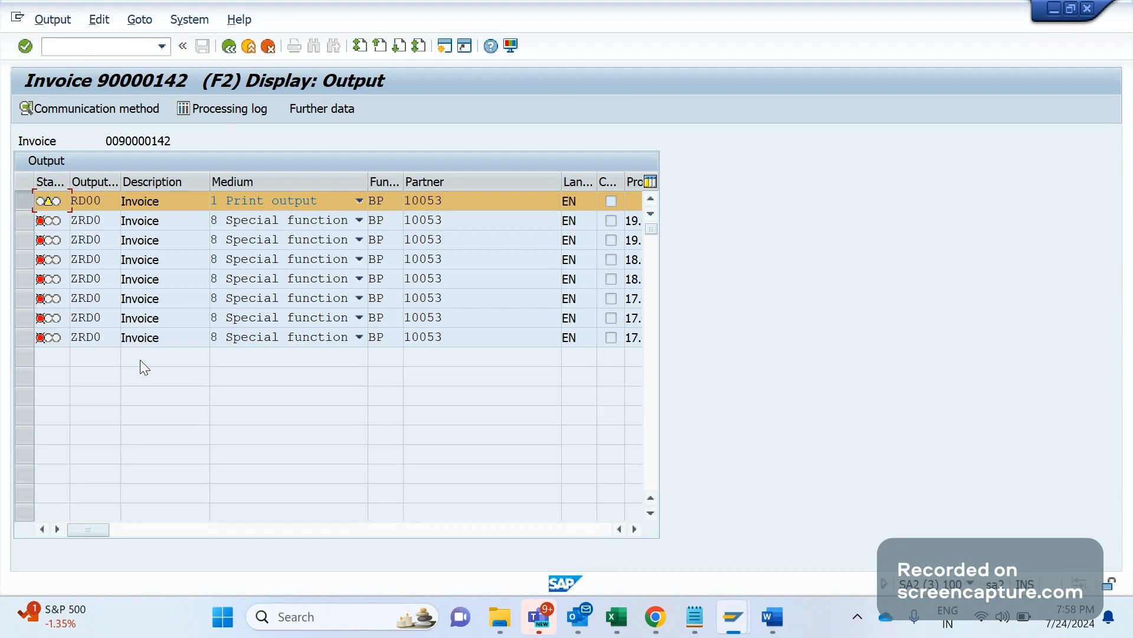
{"action": "left_click", "coordinate": [89, 205]}
Compare the output type, medium and dispatch time in the ZSDS_OUTPUT_ASSIGN result list with the invoice's RD00 output
{"action": "key", "text": "alt+Tab"}
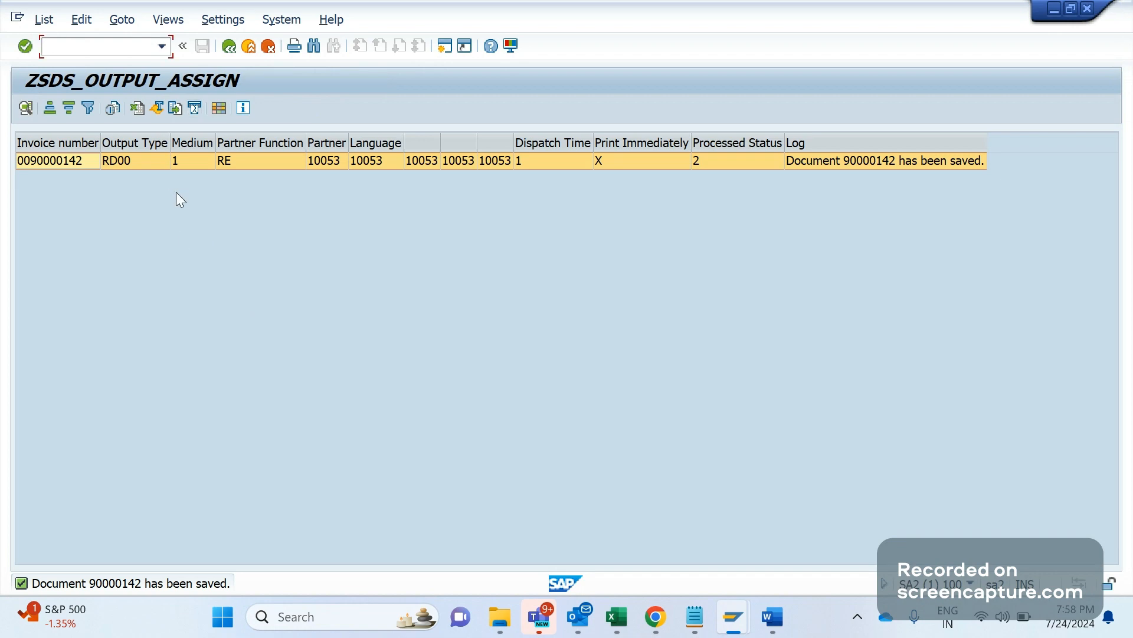
{"action": "double_click", "coordinate": [111, 168]}
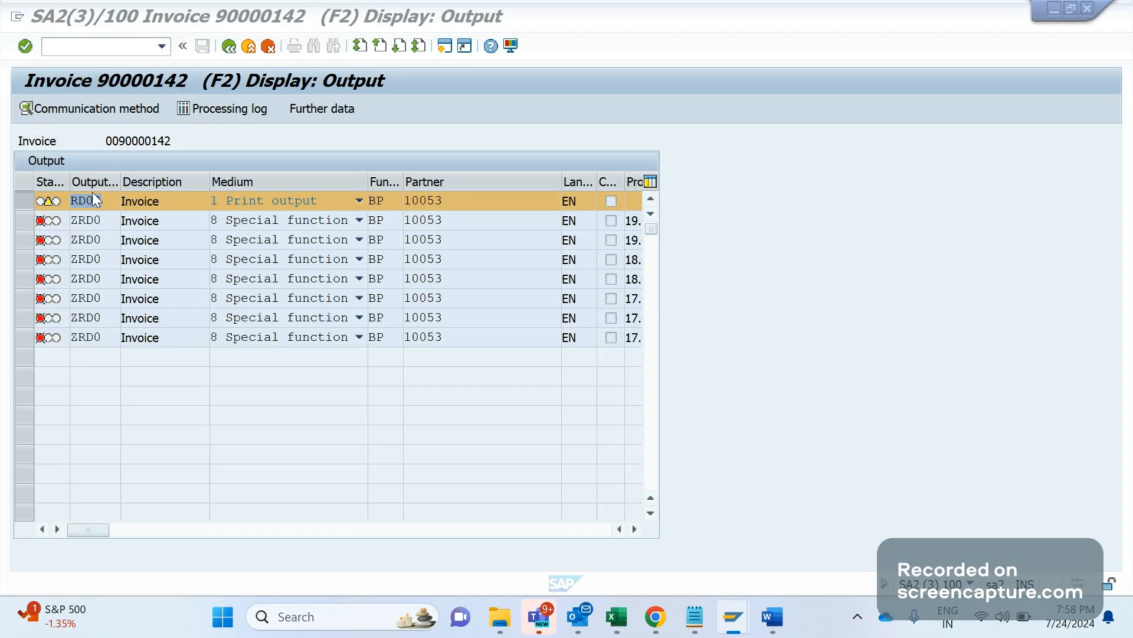
{"action": "key", "text": "alt+Tab"}
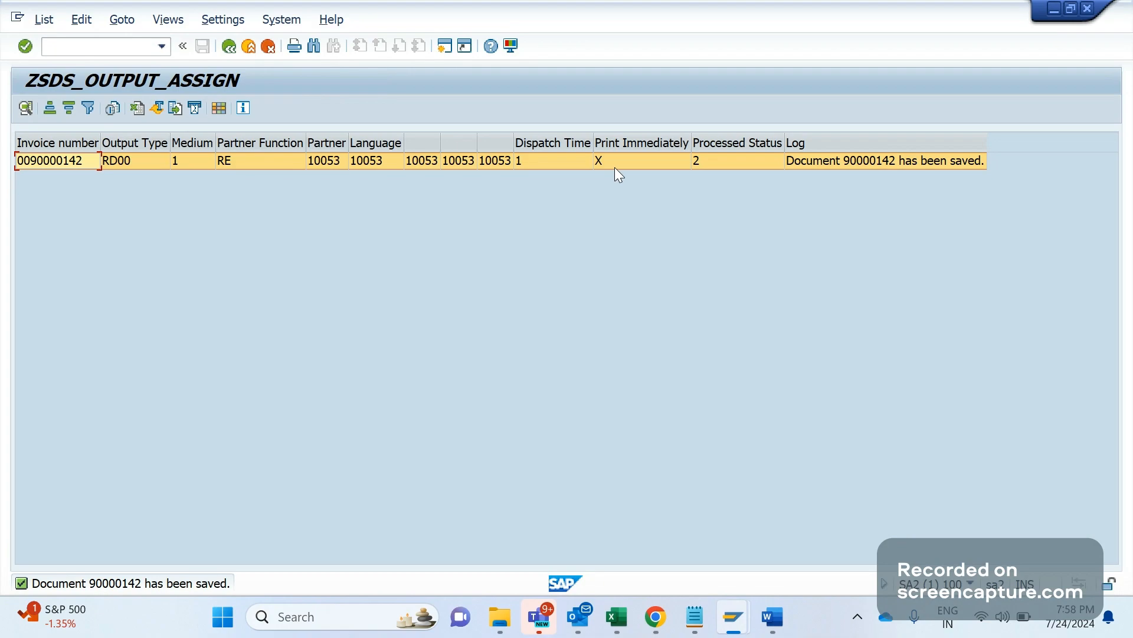
{"action": "left_click", "coordinate": [189, 164]}
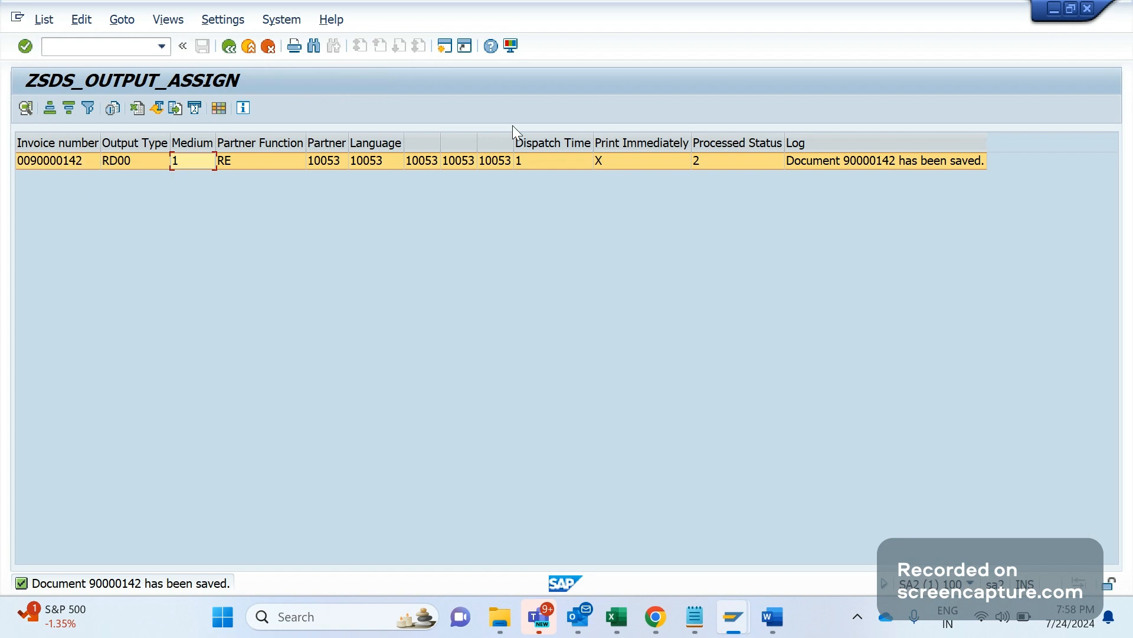
{"action": "left_click", "coordinate": [531, 165]}
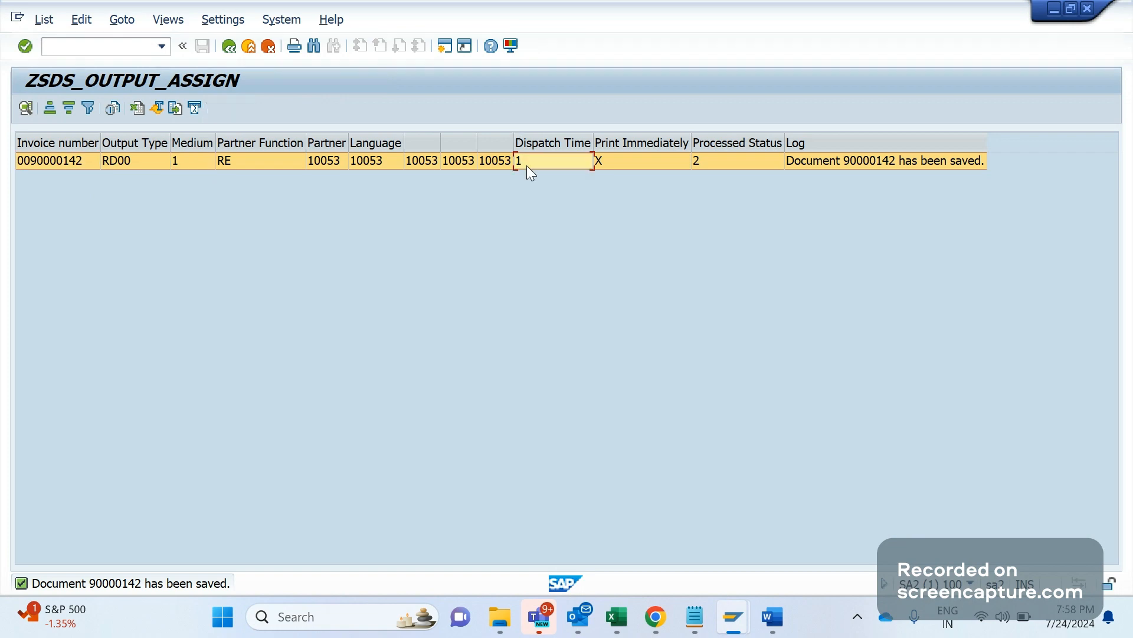
{"action": "key", "text": "alt+Tab"}
{"action": "left_click", "coordinate": [286, 183]}
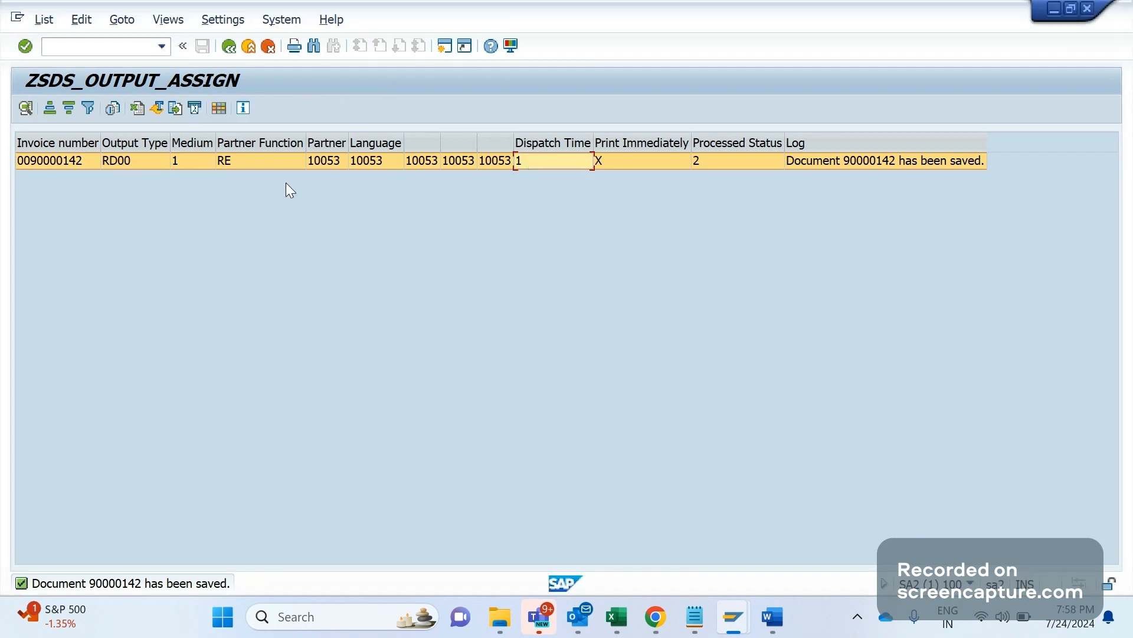
{"action": "key", "text": "alt+Tab"}
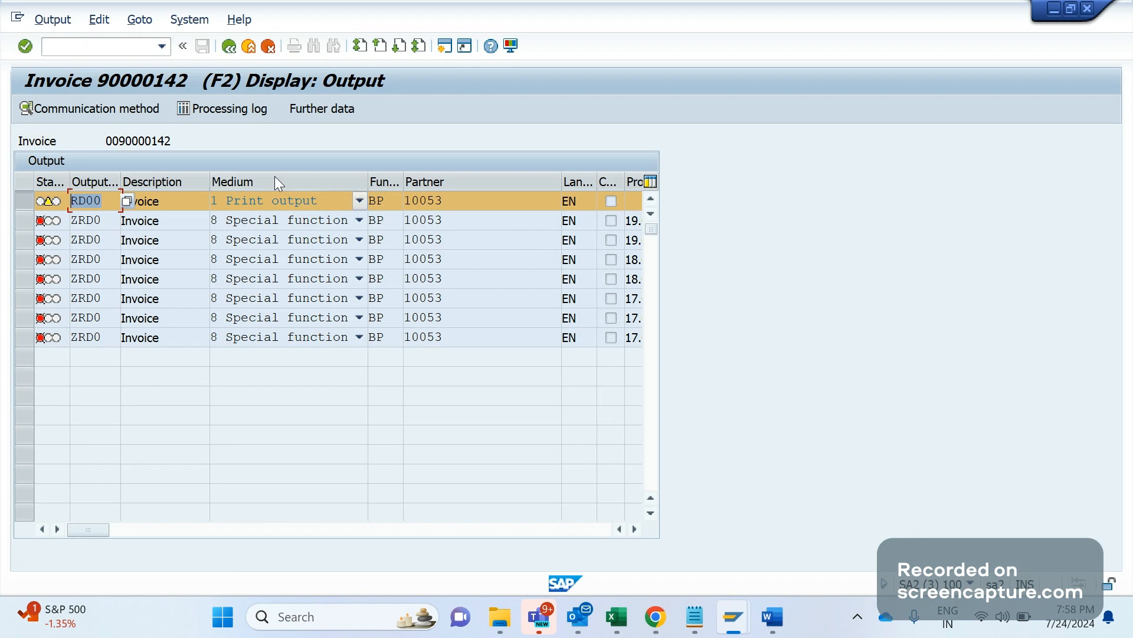
Switch the invoice from display to change mode, open its outputs and try to repeat the RD00 output
{"action": "left_click", "coordinate": [230, 44]}
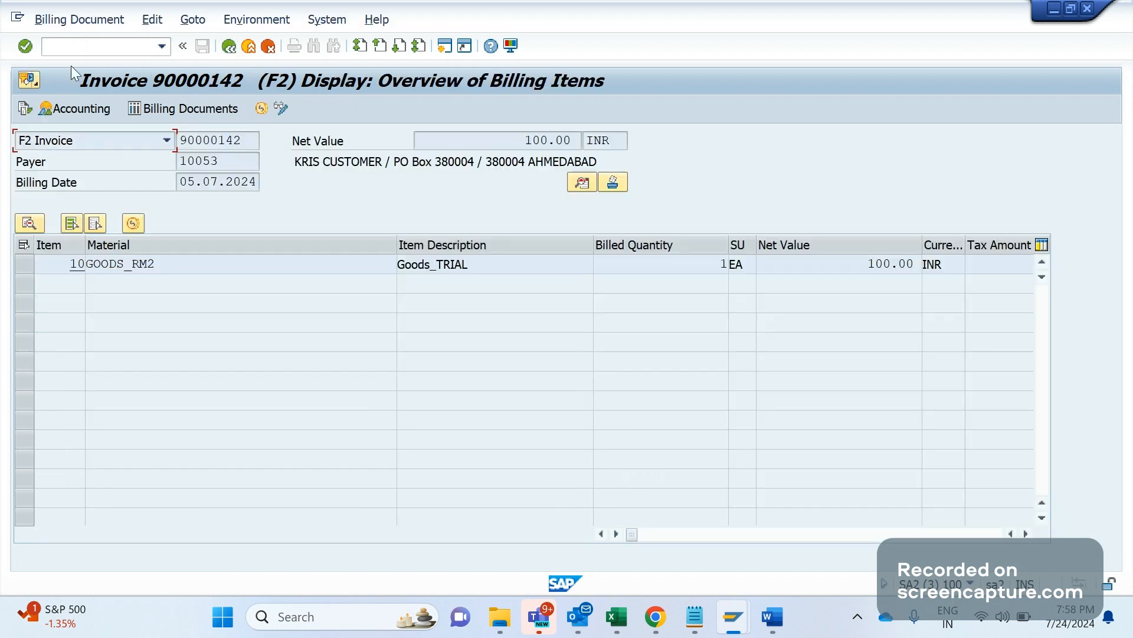
{"action": "left_click", "coordinate": [68, 23]}
{"action": "left_click", "coordinate": [77, 59]}
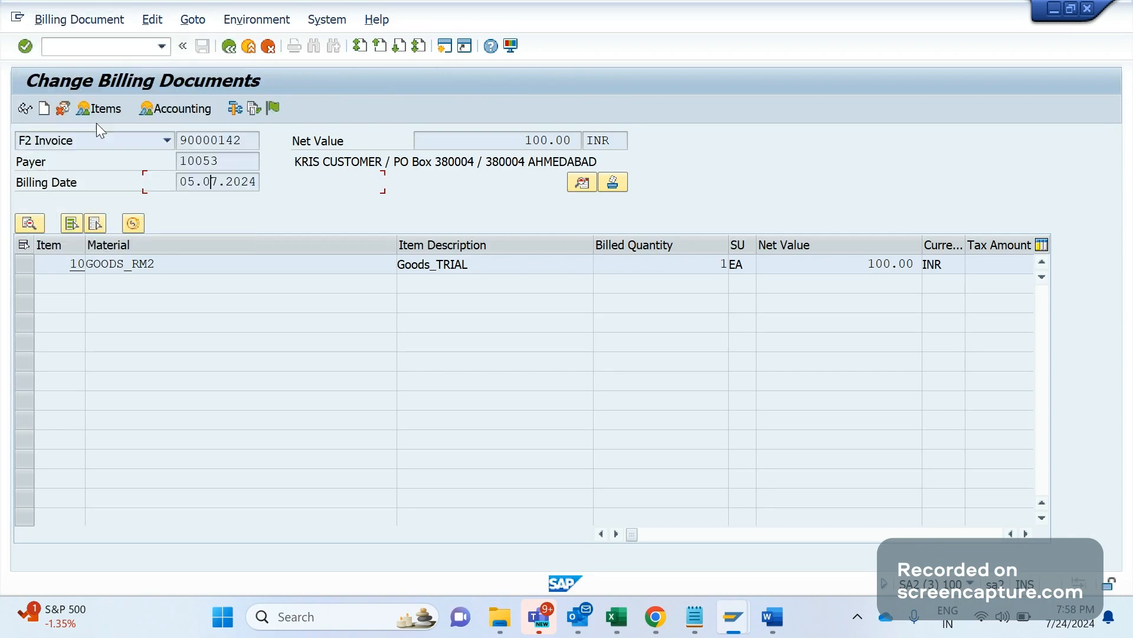
{"action": "key", "text": "Return"}
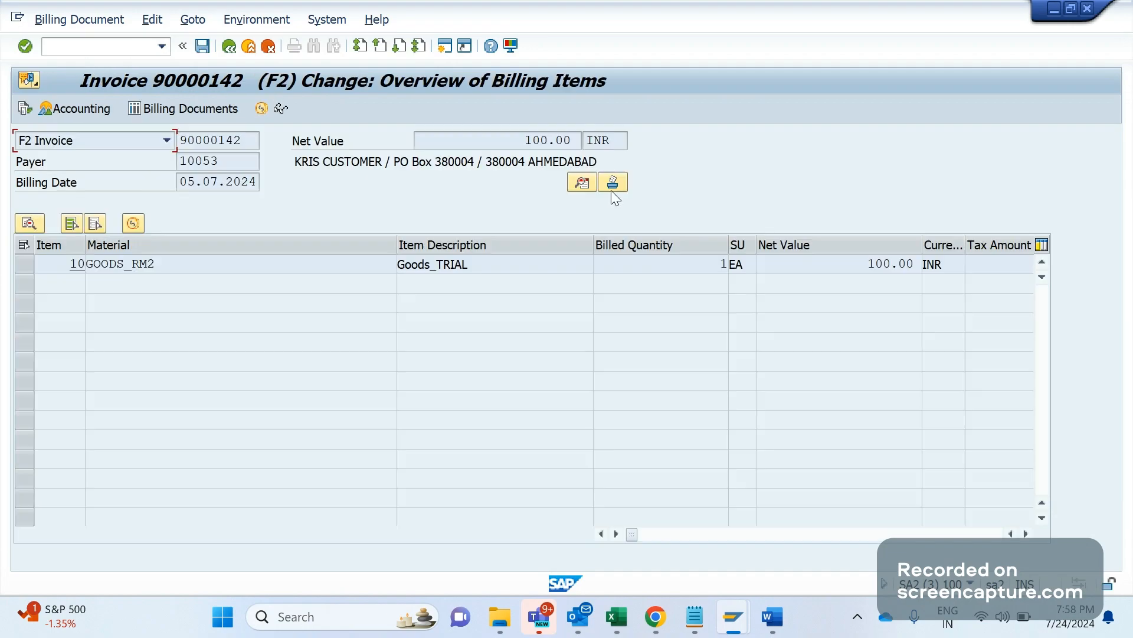
{"action": "left_click", "coordinate": [613, 186]}
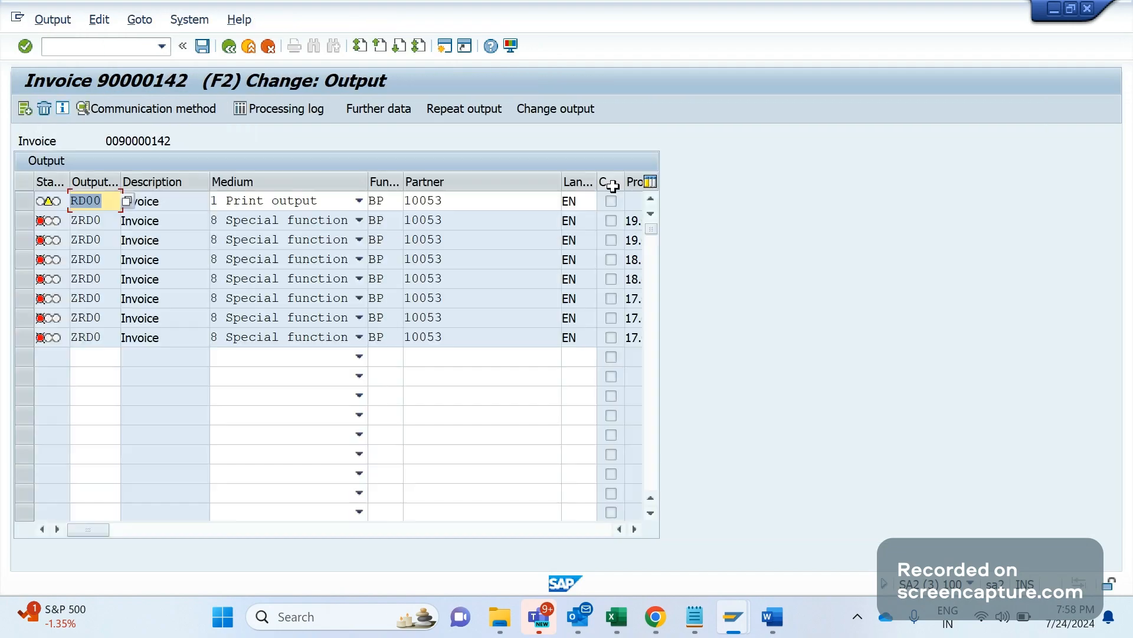
{"action": "left_click", "coordinate": [22, 201]}
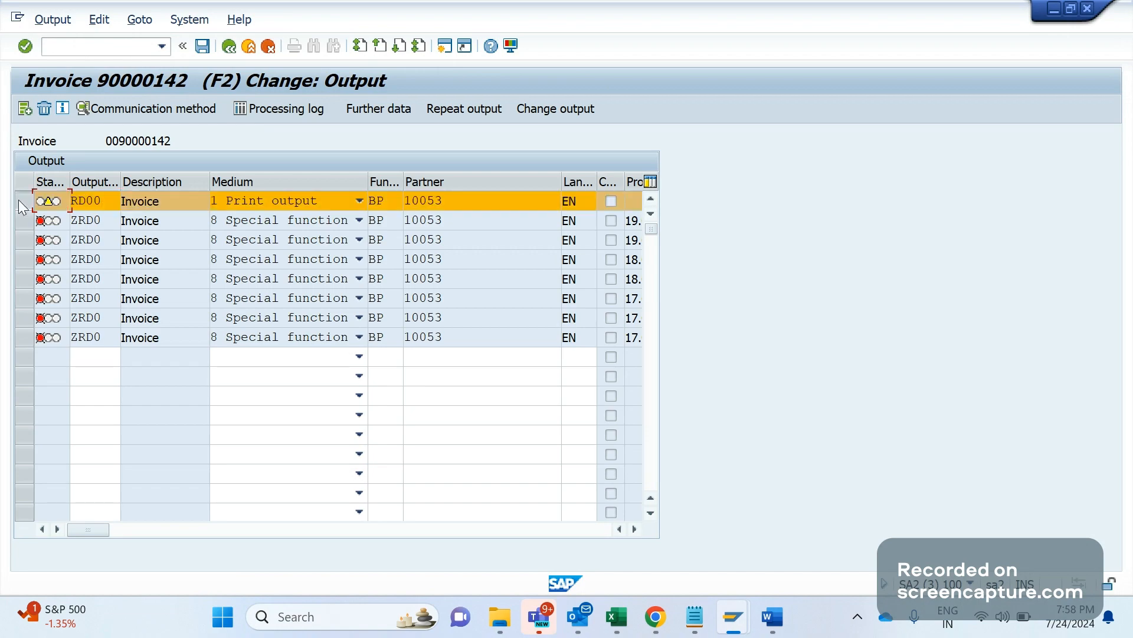
{"action": "left_click", "coordinate": [449, 112]}
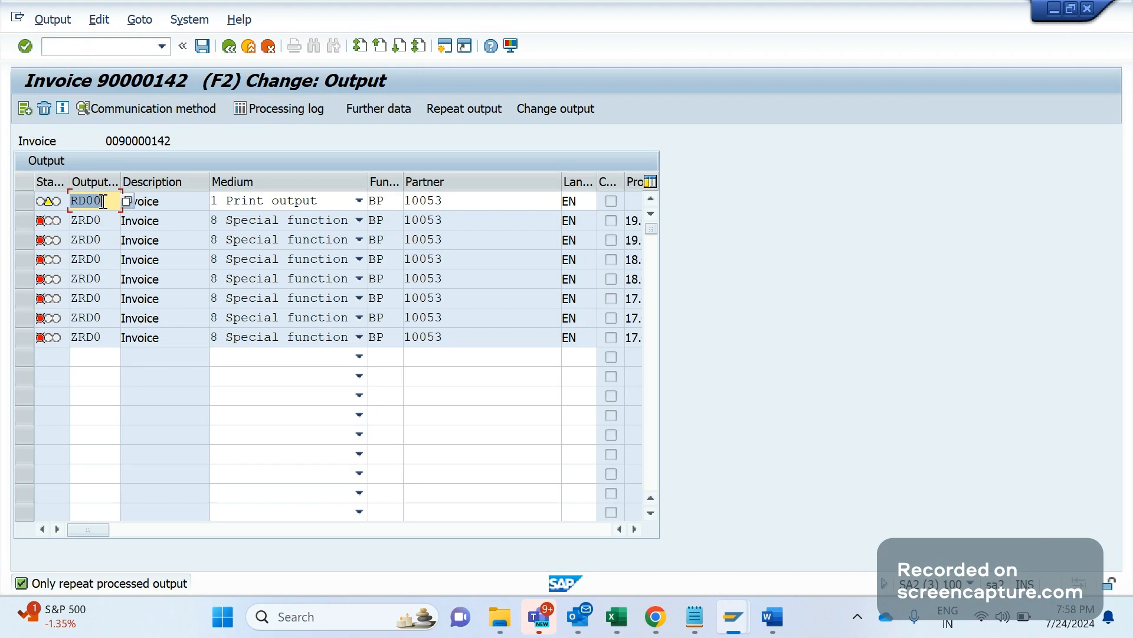
Set the RD00 output's dispatch time to 4 Send immediately (when saving the application) and save the invoice
{"action": "left_click", "coordinate": [376, 114]}
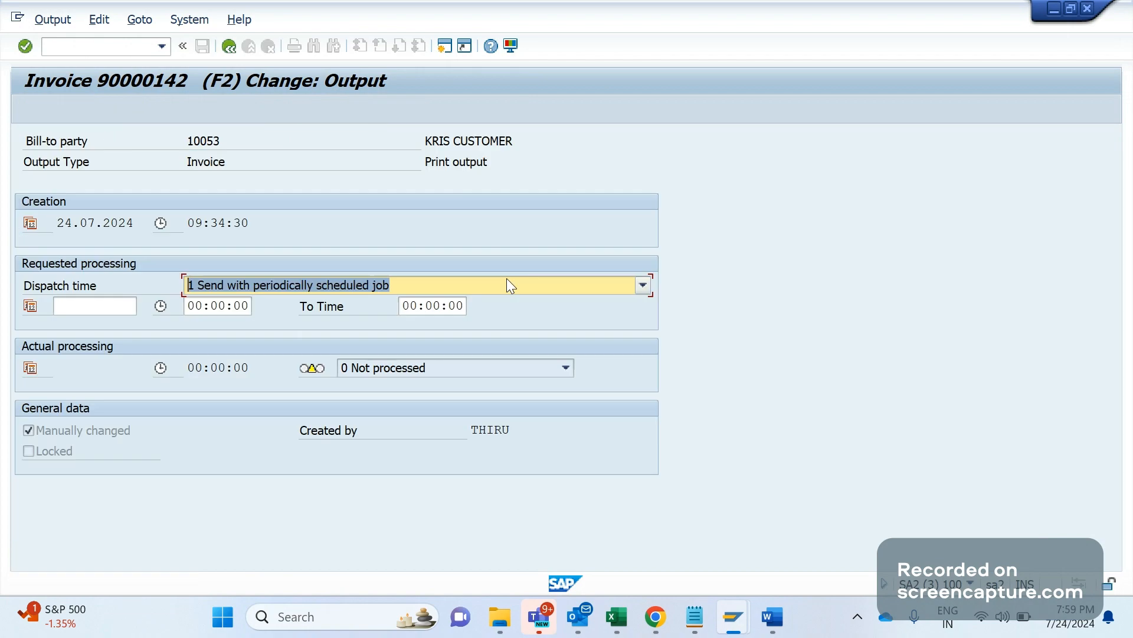
{"action": "left_click", "coordinate": [507, 280]}
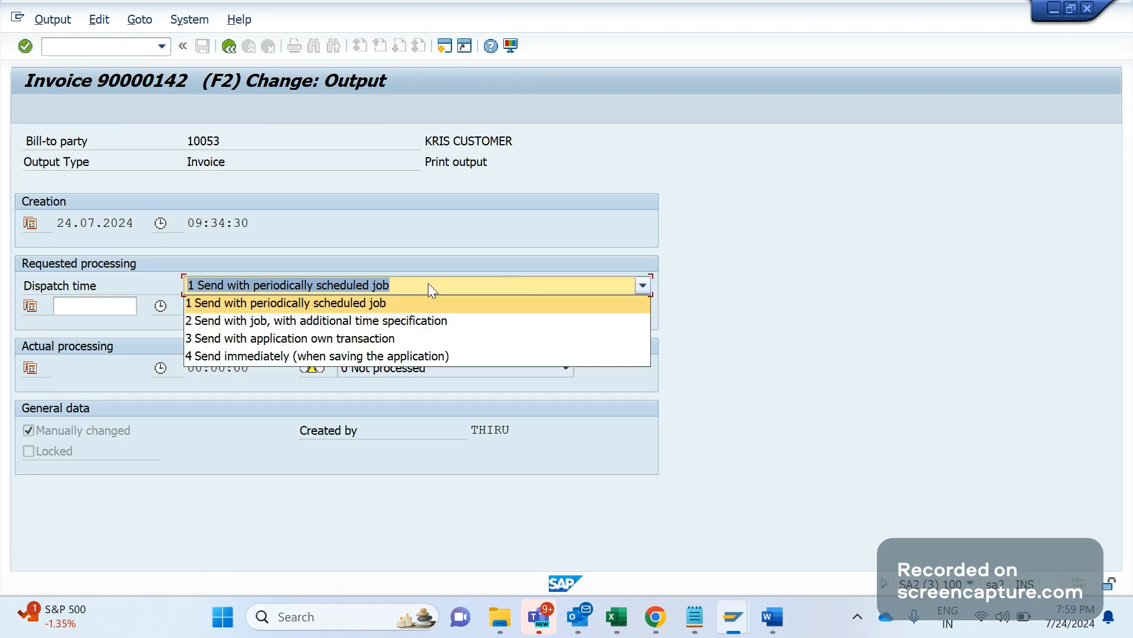
{"action": "left_click", "coordinate": [381, 355]}
{"action": "left_click", "coordinate": [227, 45]}
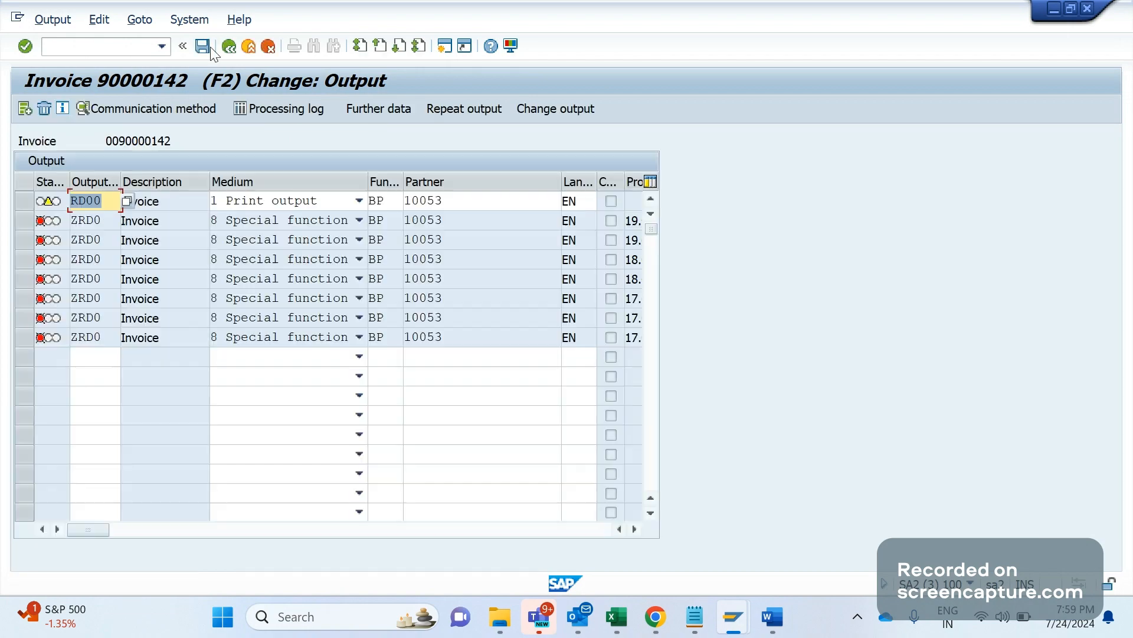
{"action": "left_click", "coordinate": [208, 48]}
Reopen the invoice in change mode, check the status of its RD00 output and leave the output list without changes
{"action": "key", "text": "Return"}
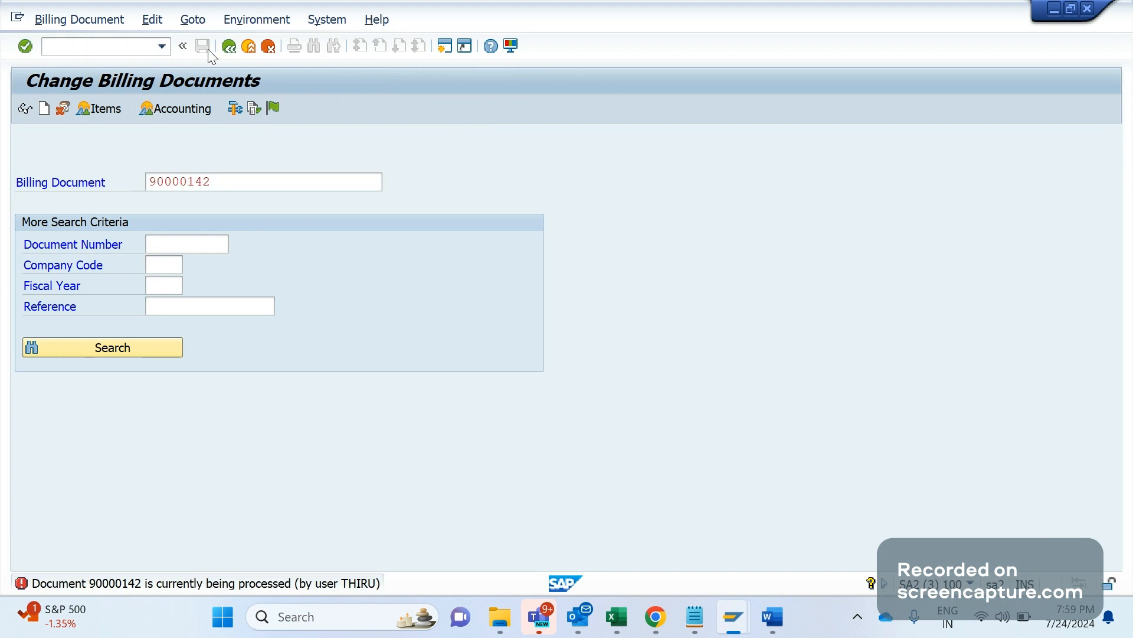
{"action": "key", "text": "Return"}
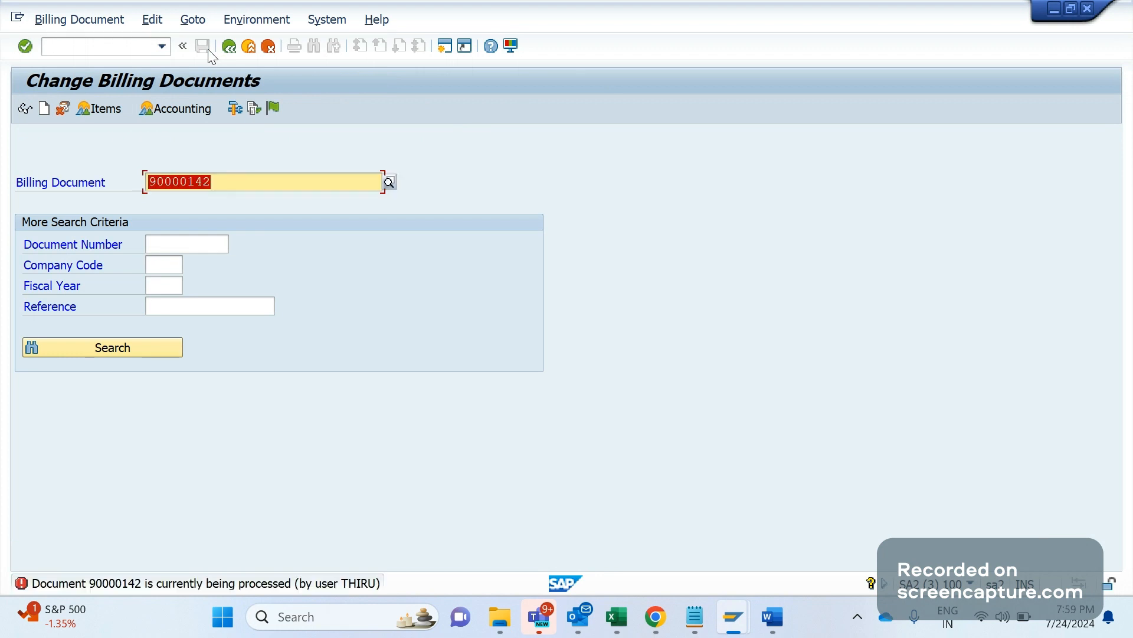
{"action": "key", "text": "Return"}
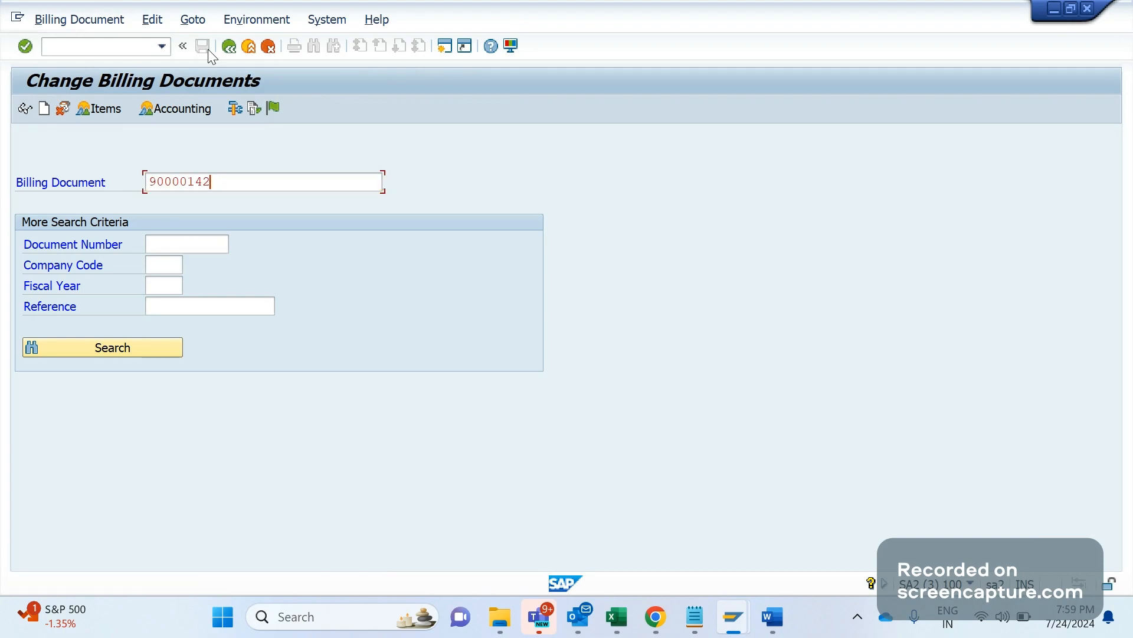
{"action": "key", "text": "Return"}
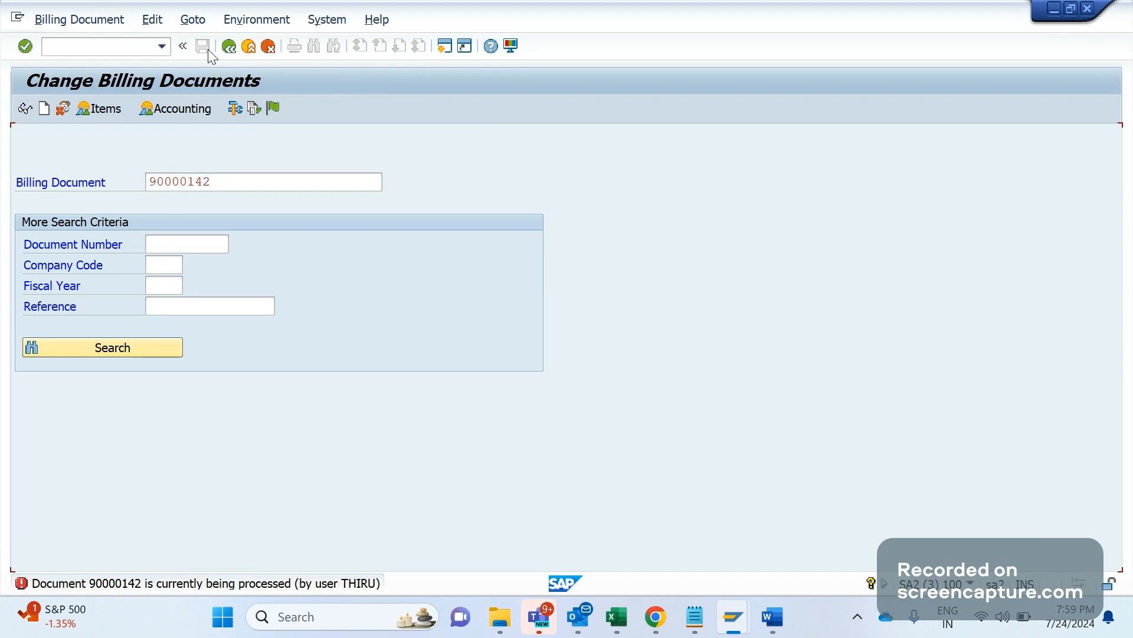
{"action": "key", "text": "Return"}
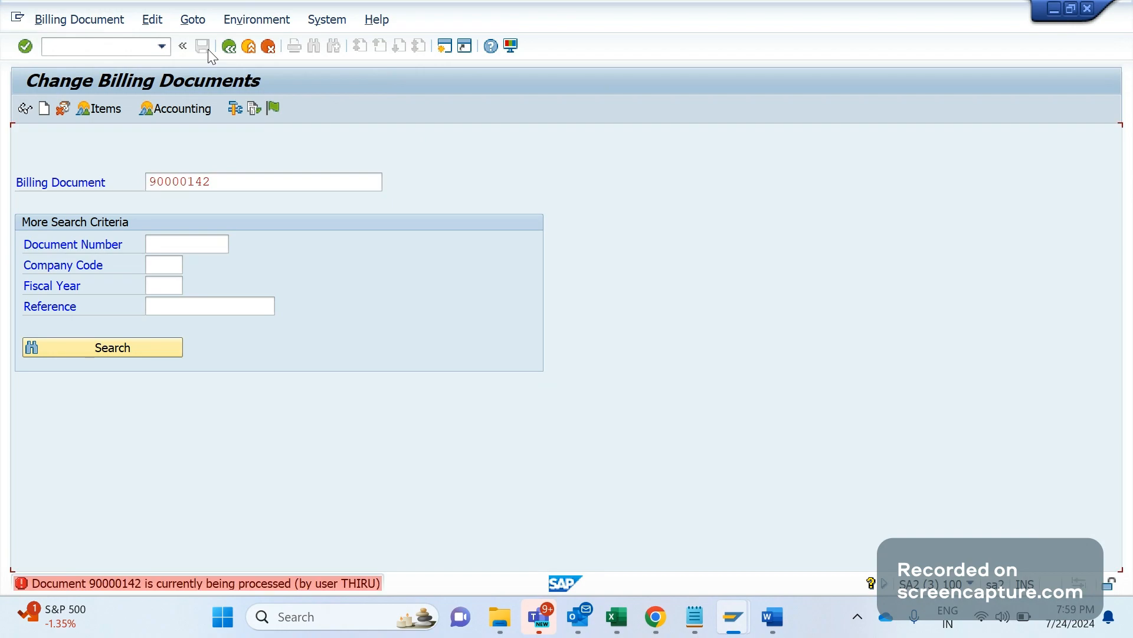
{"action": "key", "text": "Return"}
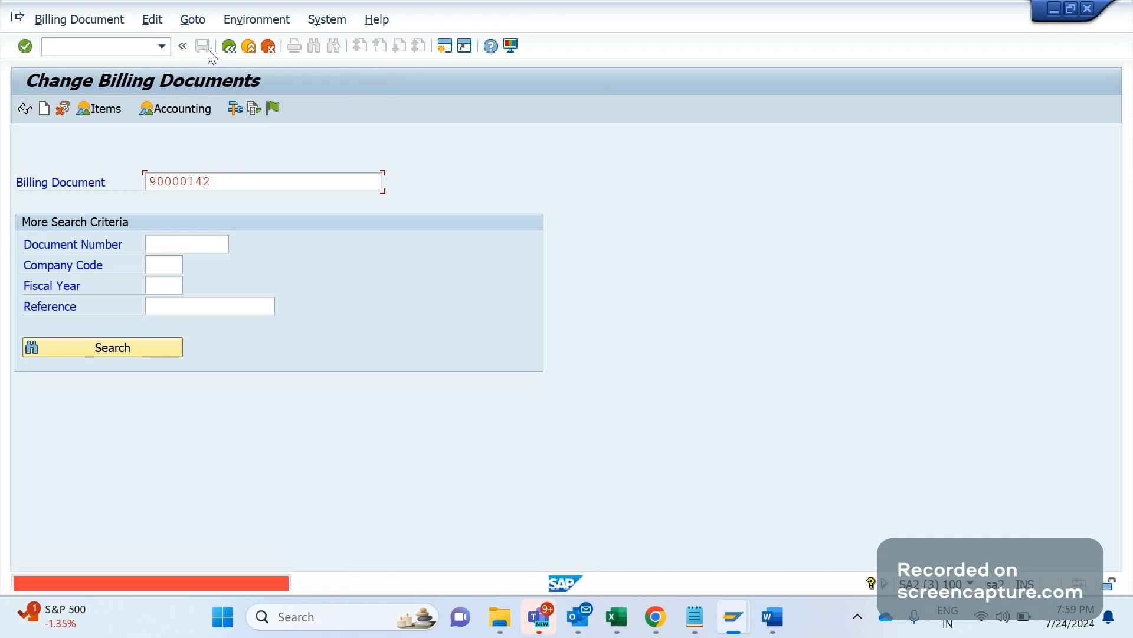
{"action": "key", "text": "Return"}
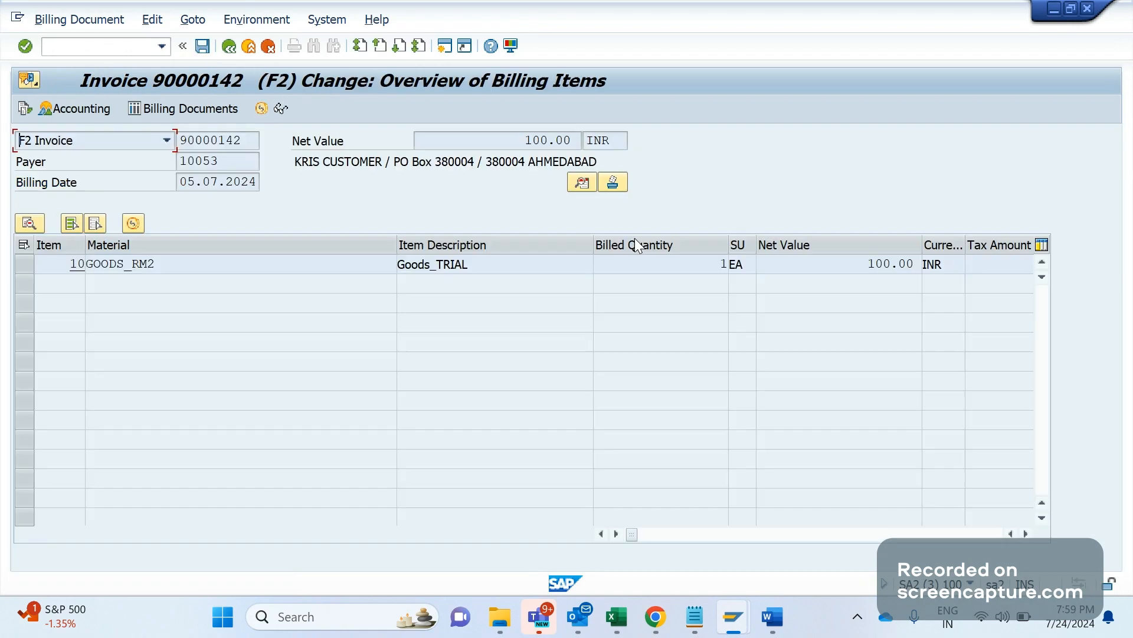
{"action": "left_click", "coordinate": [613, 183]}
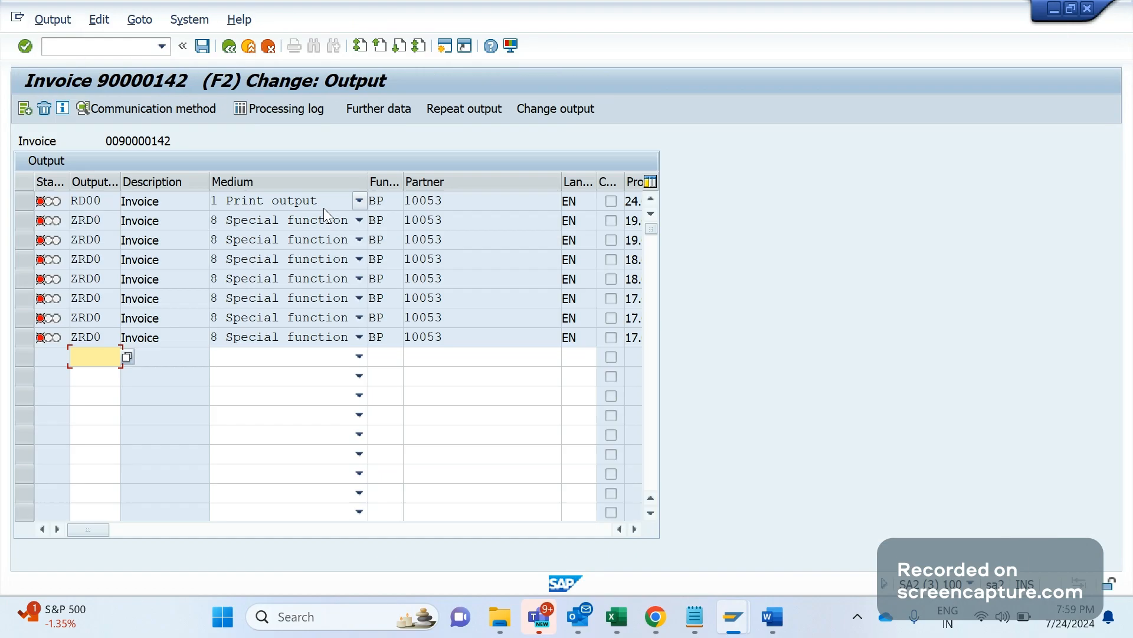
{"action": "left_click", "coordinate": [106, 208]}
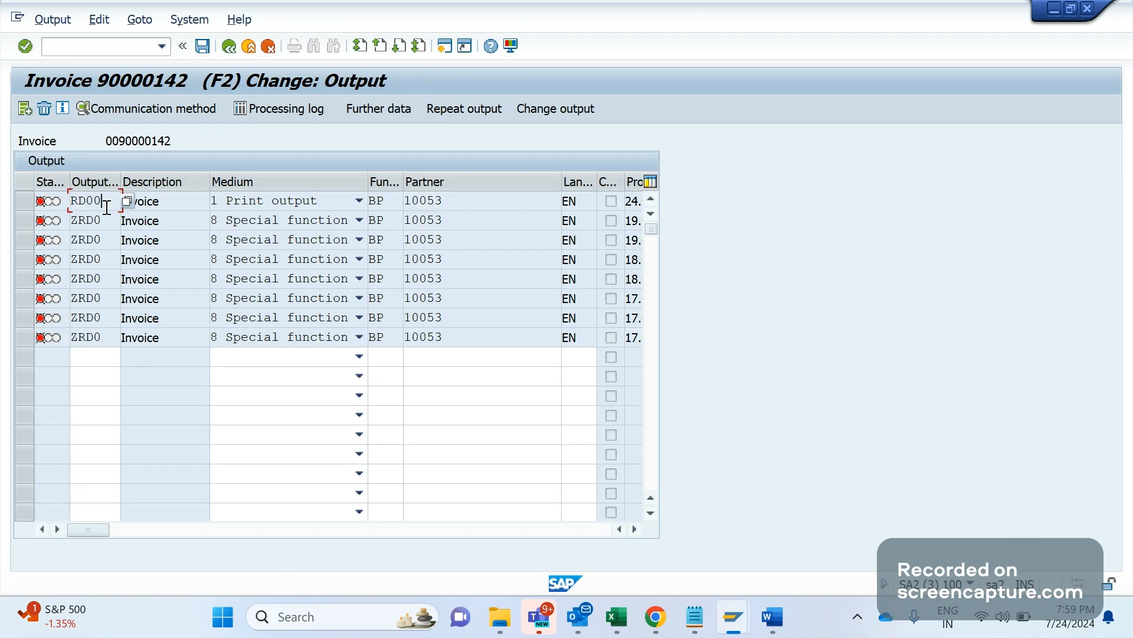
{"action": "key", "text": "F12"}
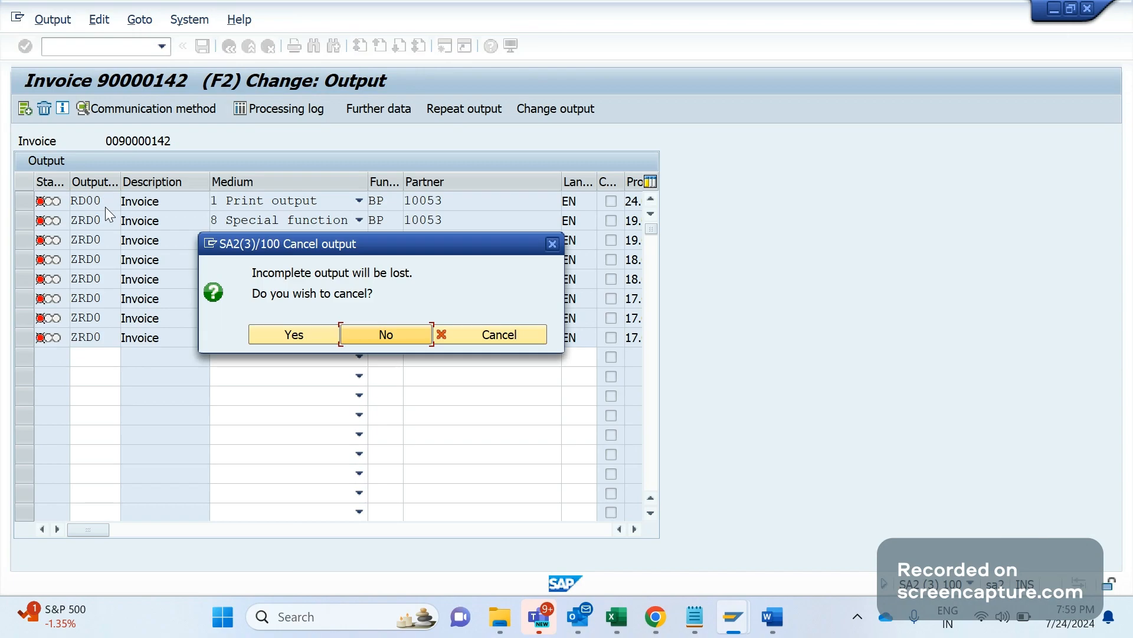
{"action": "left_click", "coordinate": [317, 334]}
Return ZSDS_OUTPUT_ASSIGN to its selection screen and check the number of hits in the NAST session
{"action": "key", "text": "alt+Tab"}
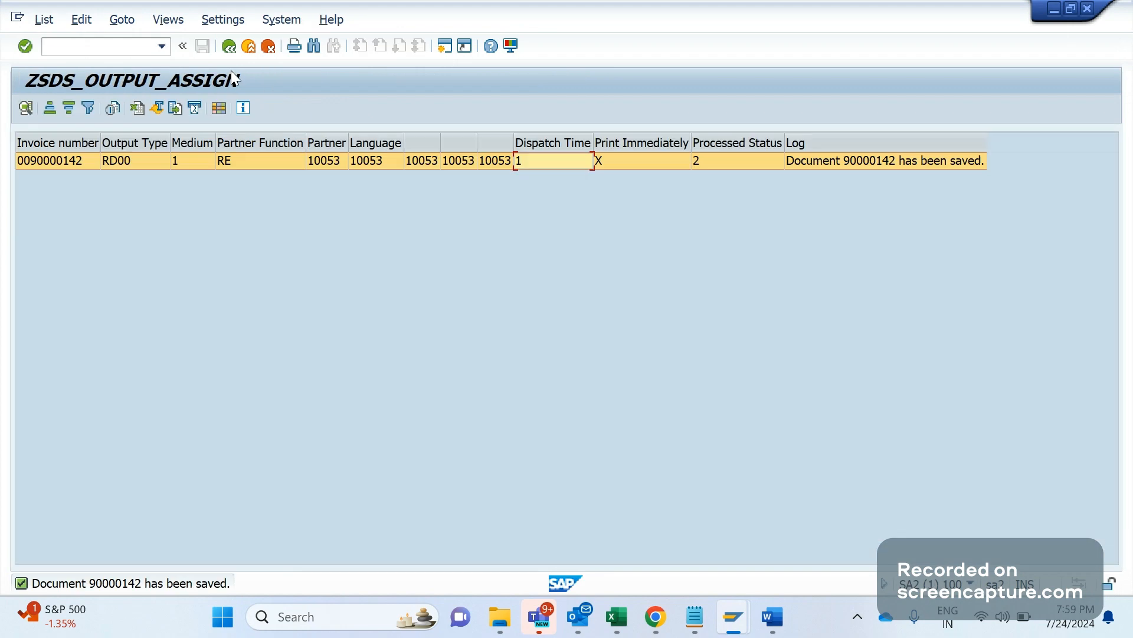
{"action": "left_click", "coordinate": [229, 50]}
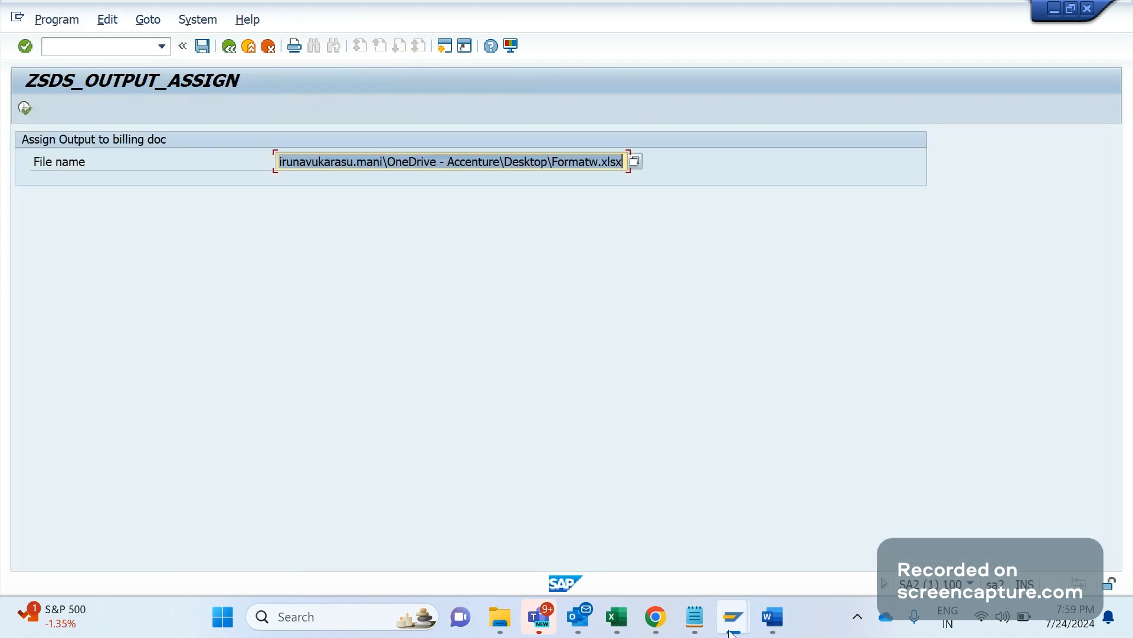
{"action": "left_click", "coordinate": [732, 631]}
{"action": "left_click", "coordinate": [251, 167]}
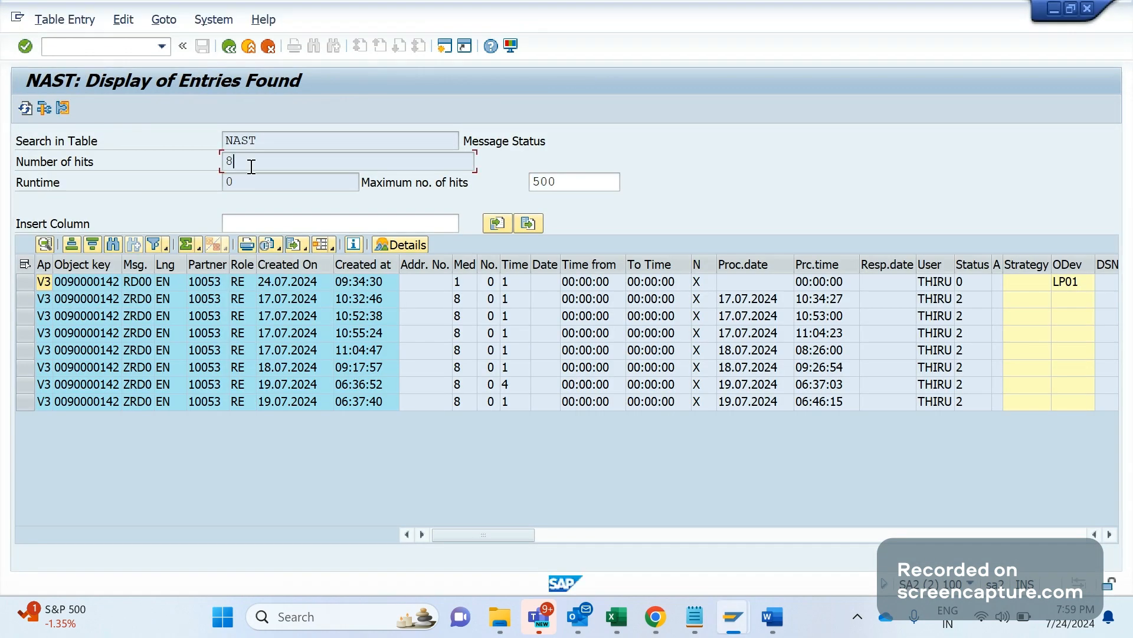
{"action": "double_click", "coordinate": [251, 167]}
Try to run ZSDS_OUTPUT_ASSIGN with the Formatw Excel file from the Desktop, closing the opened workbook without saving
{"action": "key", "text": "alt+Tab"}
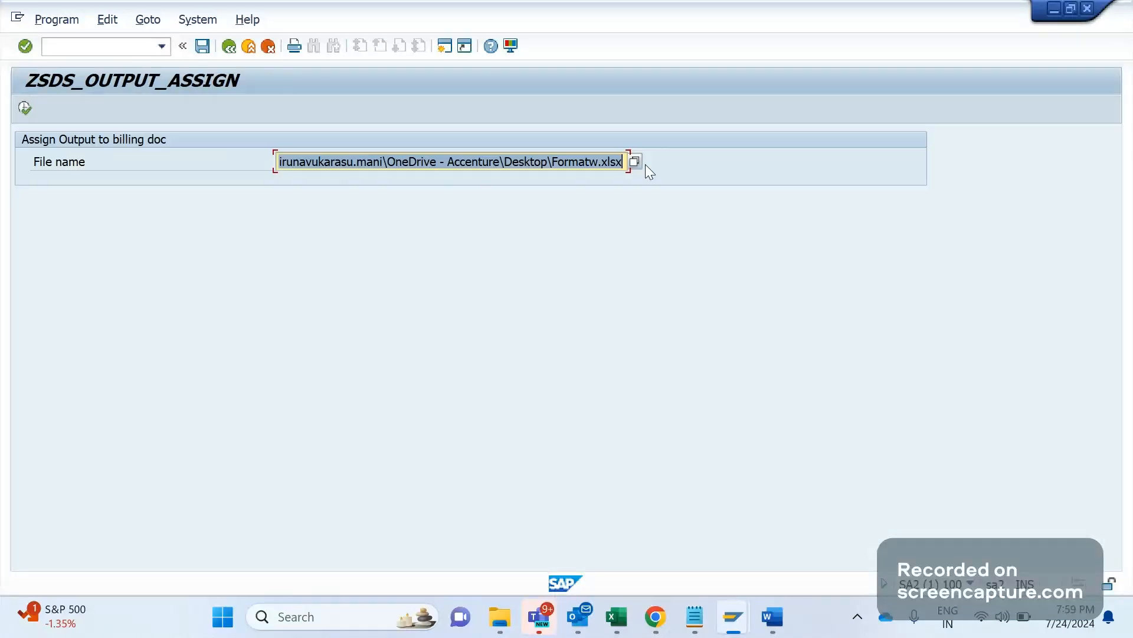
{"action": "left_click", "coordinate": [636, 162]}
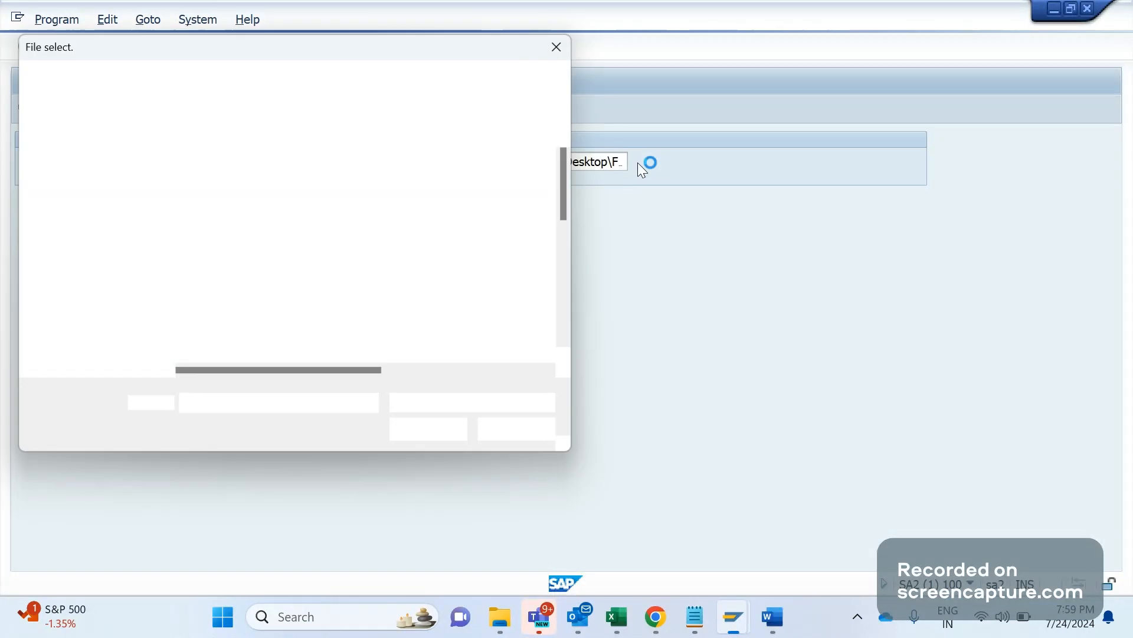
{"action": "left_click_drag", "start_coordinate": [566, 201], "coordinate": [561, 250]}
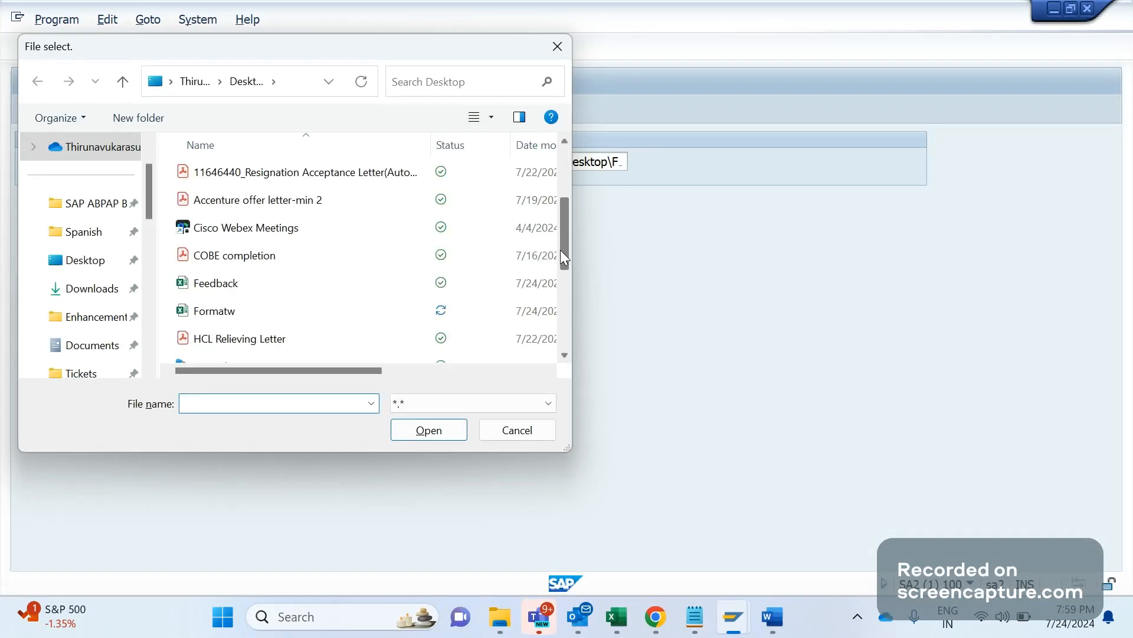
{"action": "left_click", "coordinate": [251, 322]}
{"action": "double_click", "coordinate": [252, 322]}
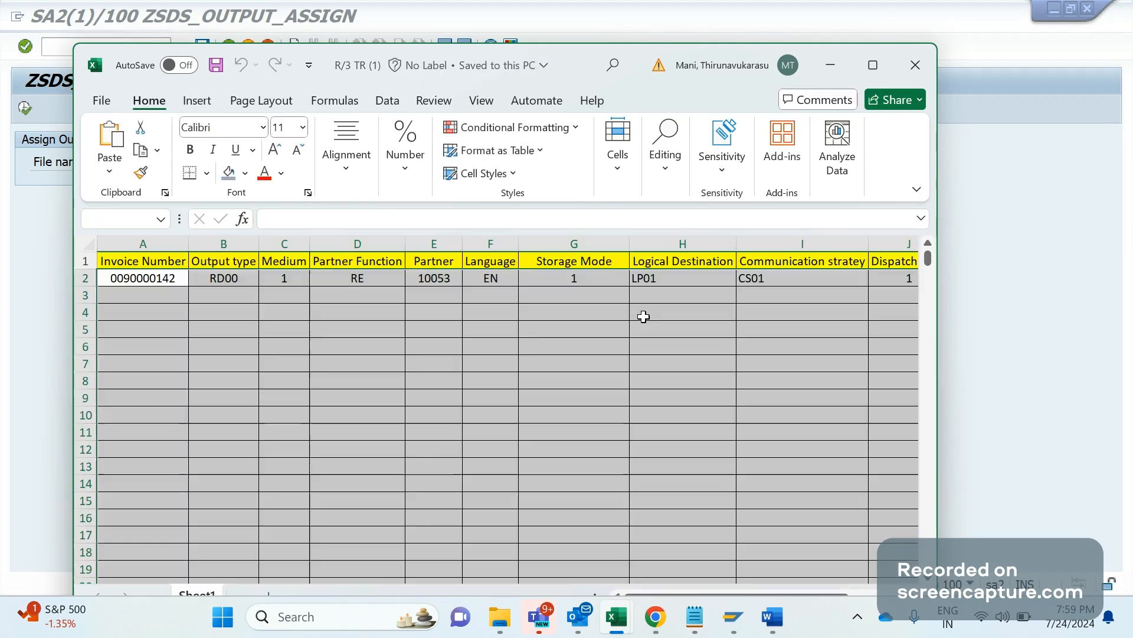
{"action": "left_click", "coordinate": [921, 66]}
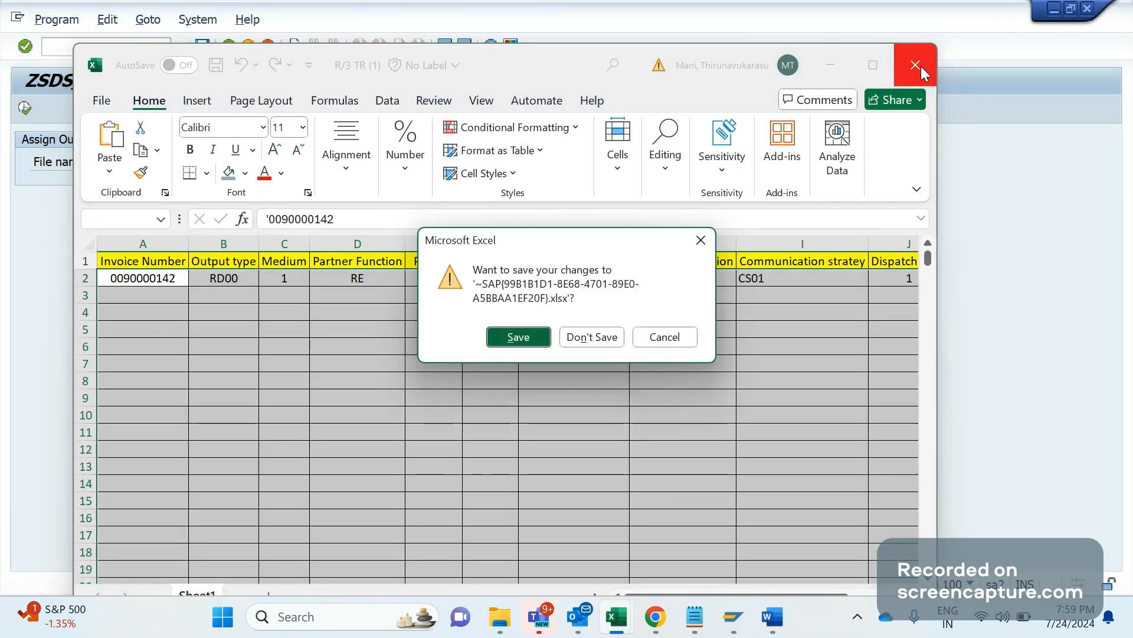
{"action": "left_click", "coordinate": [590, 335]}
{"action": "left_click", "coordinate": [25, 108]}
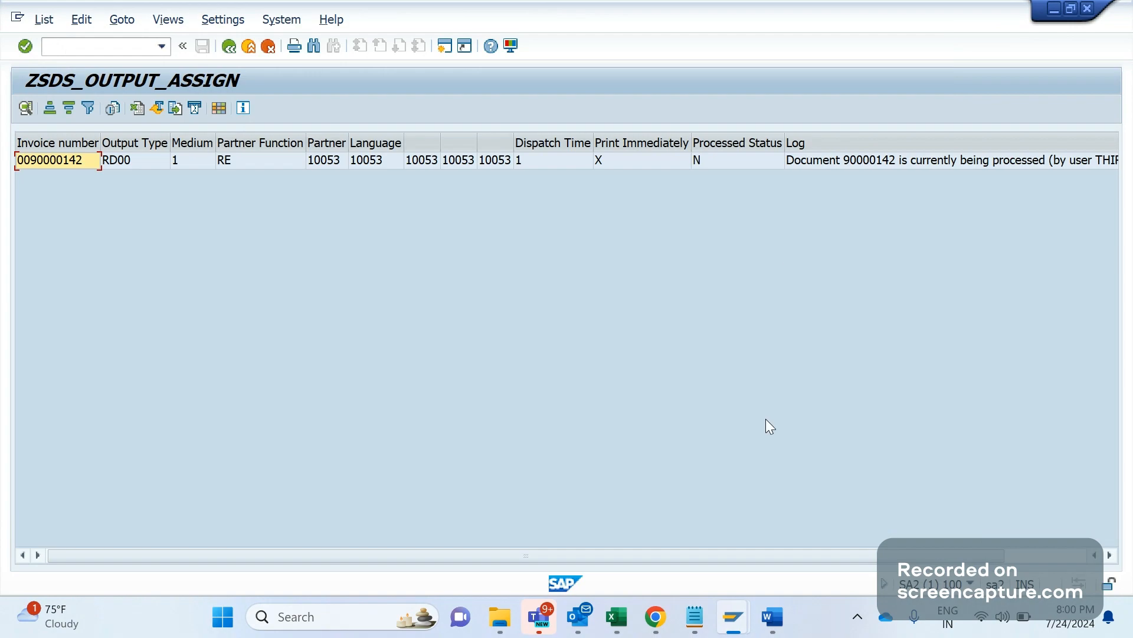
Check the open invoice session against the program's log and leave the invoice's change mode to release the document
{"action": "mouse_move", "coordinate": [734, 628]}
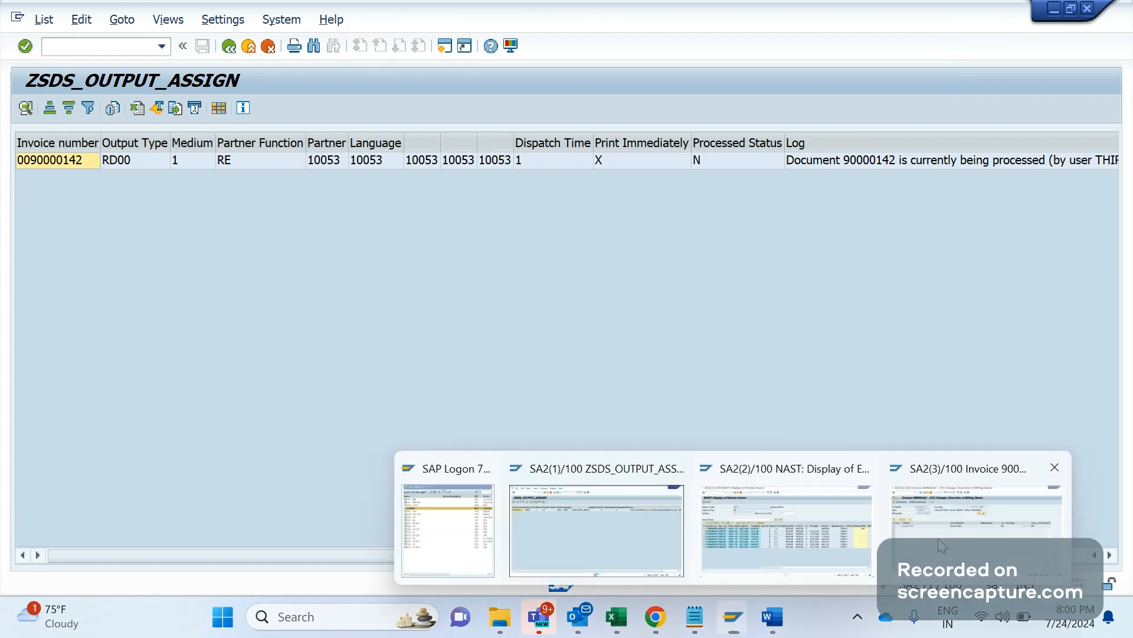
{"action": "left_click", "coordinate": [943, 546]}
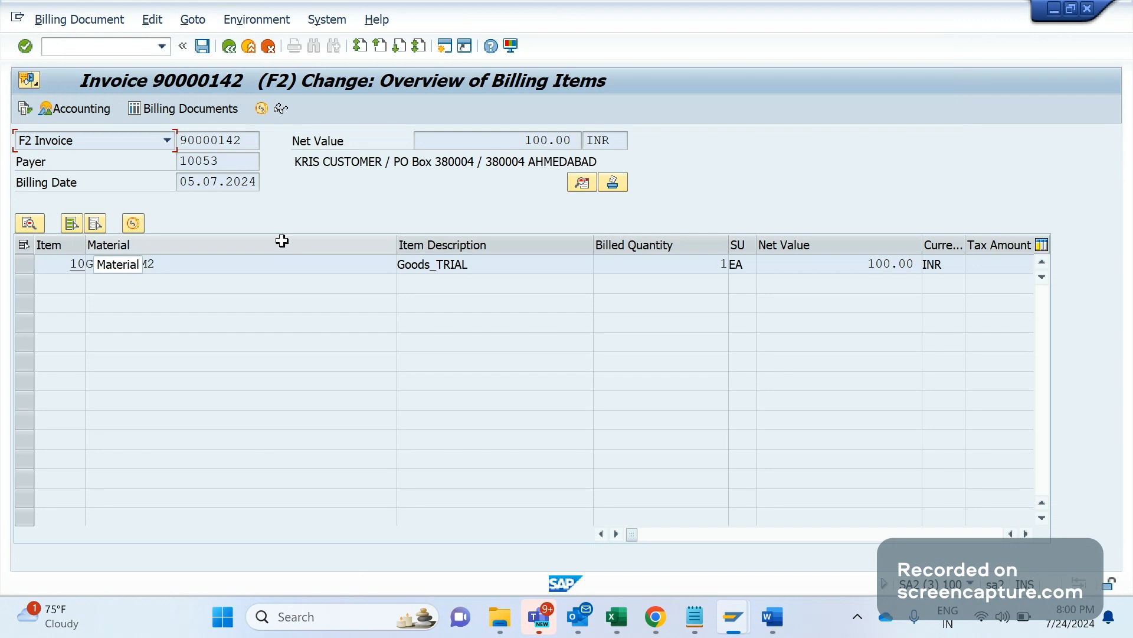
{"action": "key", "text": "alt+Tab"}
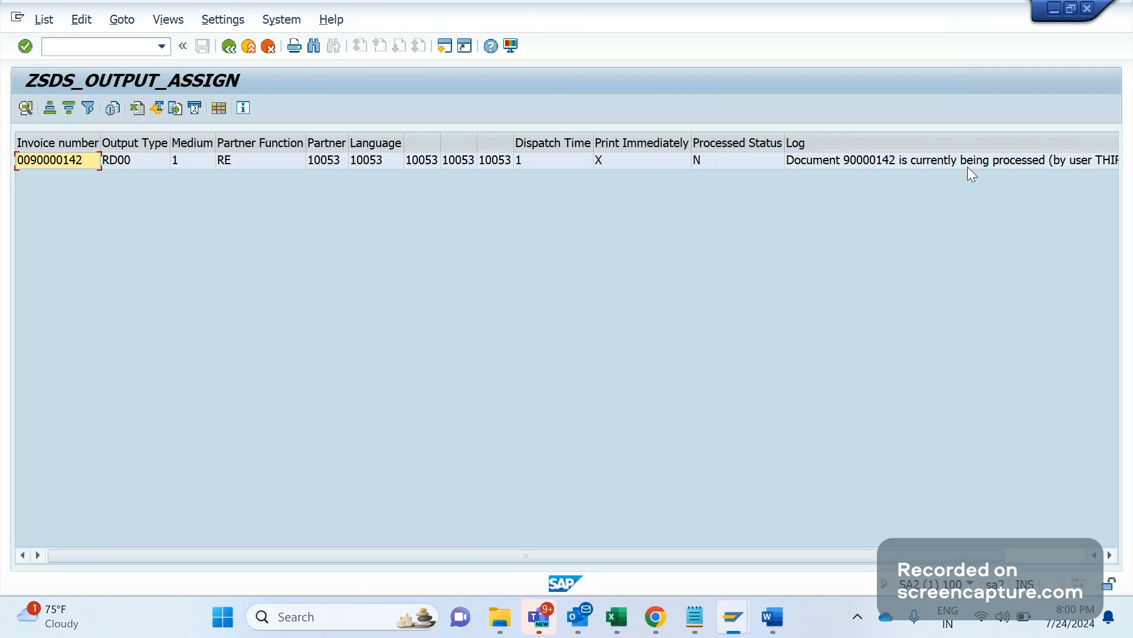
{"action": "key", "text": "alt+Tab"}
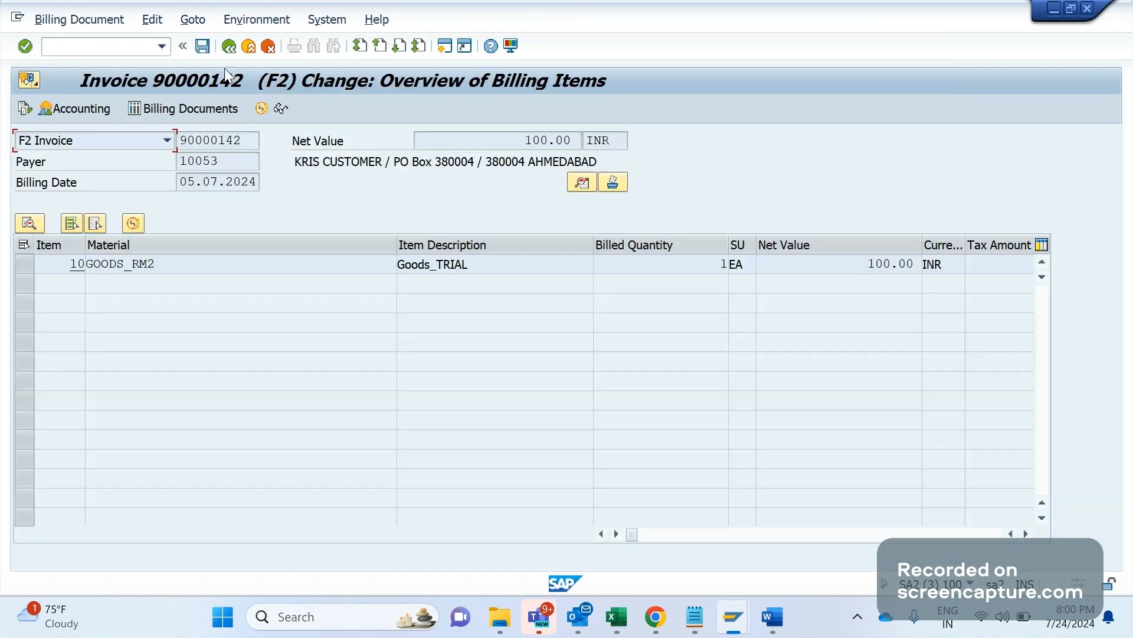
{"action": "left_click", "coordinate": [229, 47]}
{"action": "key", "text": "alt+Tab"}
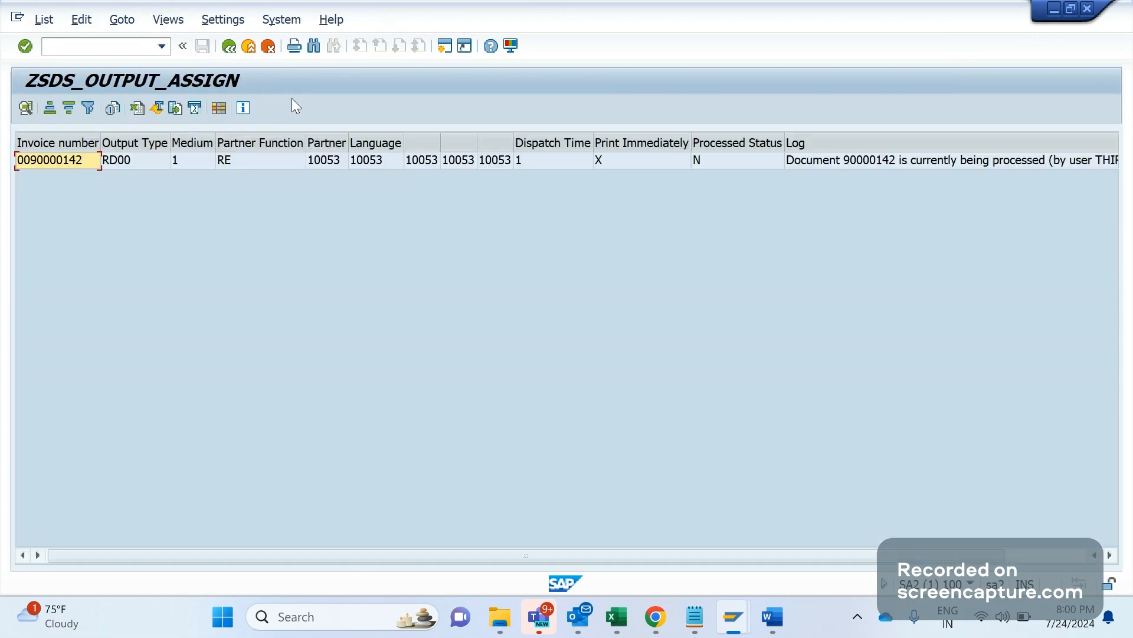
Reselect the Formatw file on the ZSDS_OUTPUT_ASSIGN selection screen, close its workbook without saving and execute the output assignment again
{"action": "key", "text": "F3"}
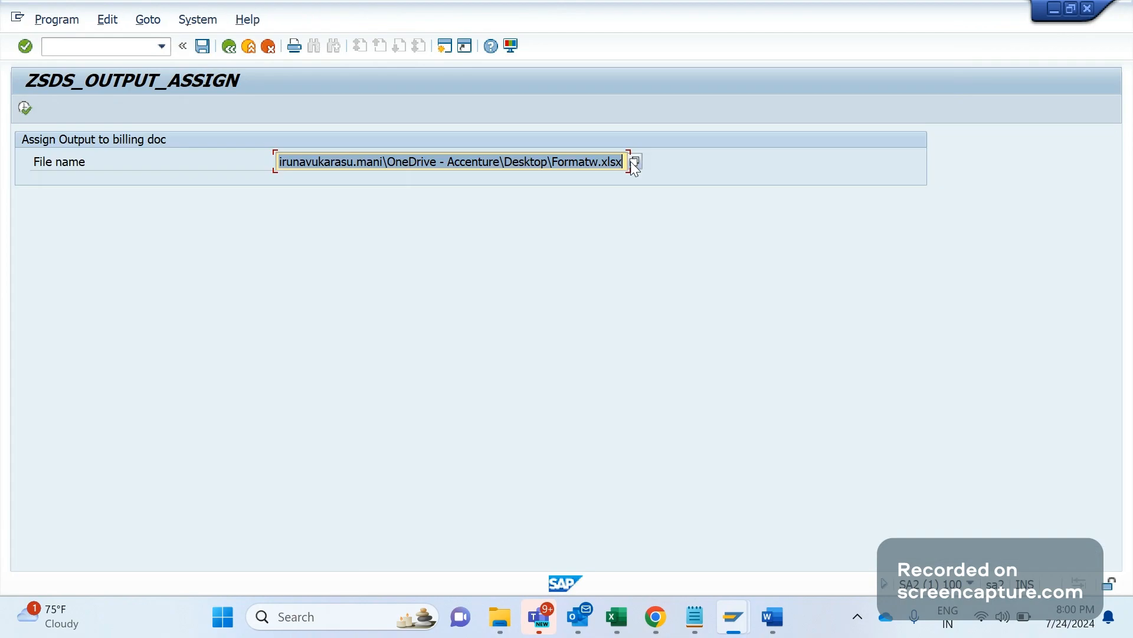
{"action": "left_click", "coordinate": [634, 163]}
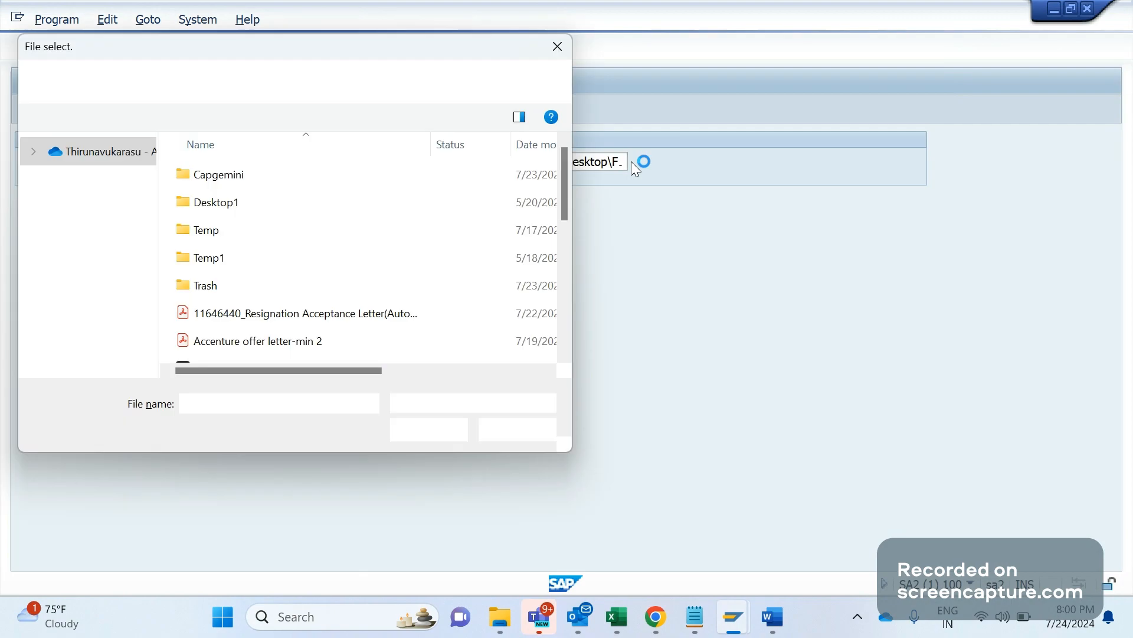
{"action": "left_click_drag", "start_coordinate": [559, 186], "coordinate": [559, 251]}
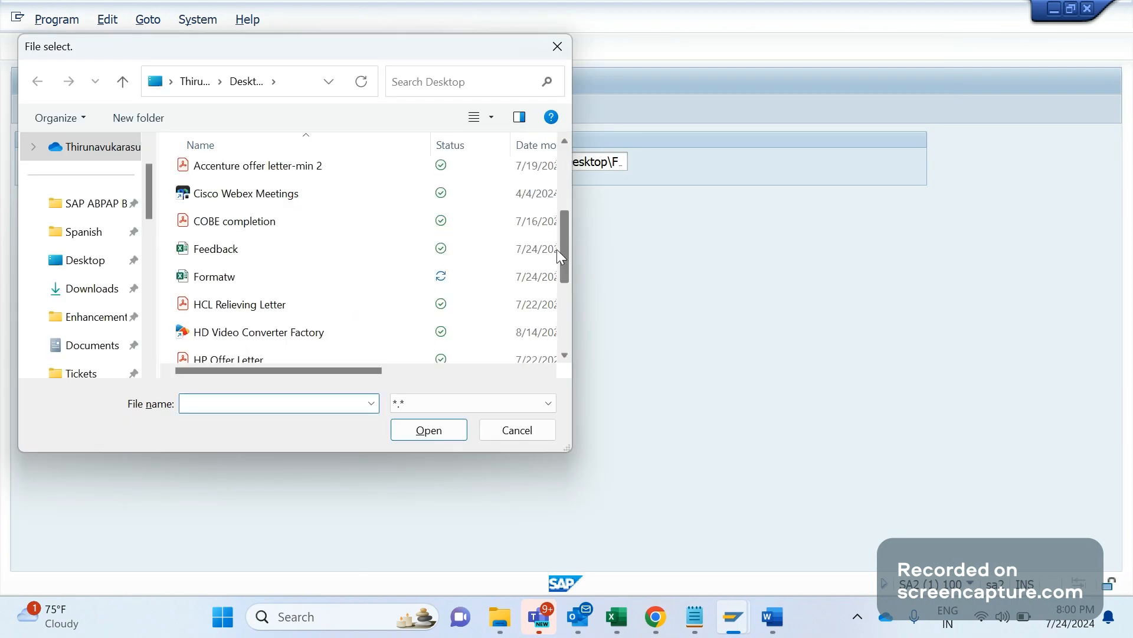
{"action": "left_click", "coordinate": [252, 271]}
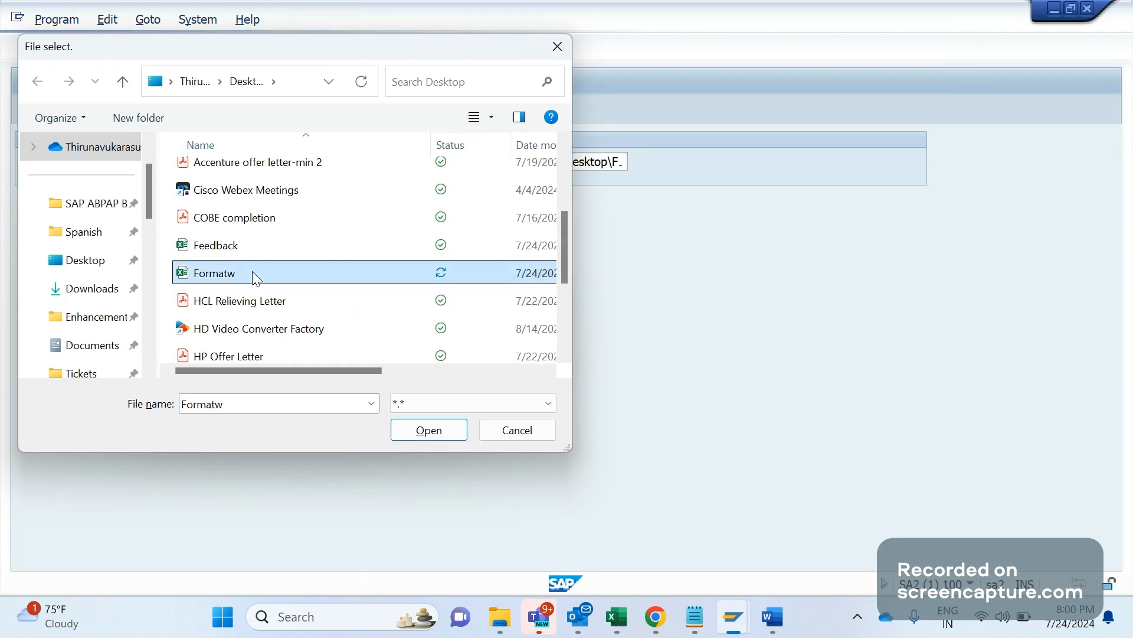
{"action": "double_click", "coordinate": [255, 278]}
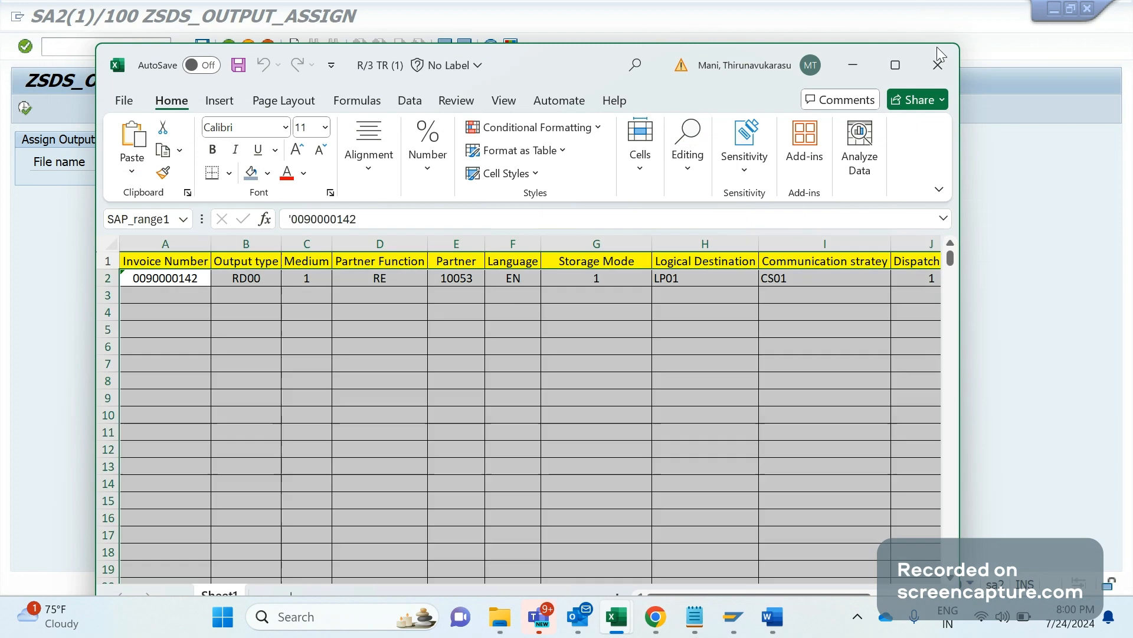
{"action": "left_click", "coordinate": [936, 58]}
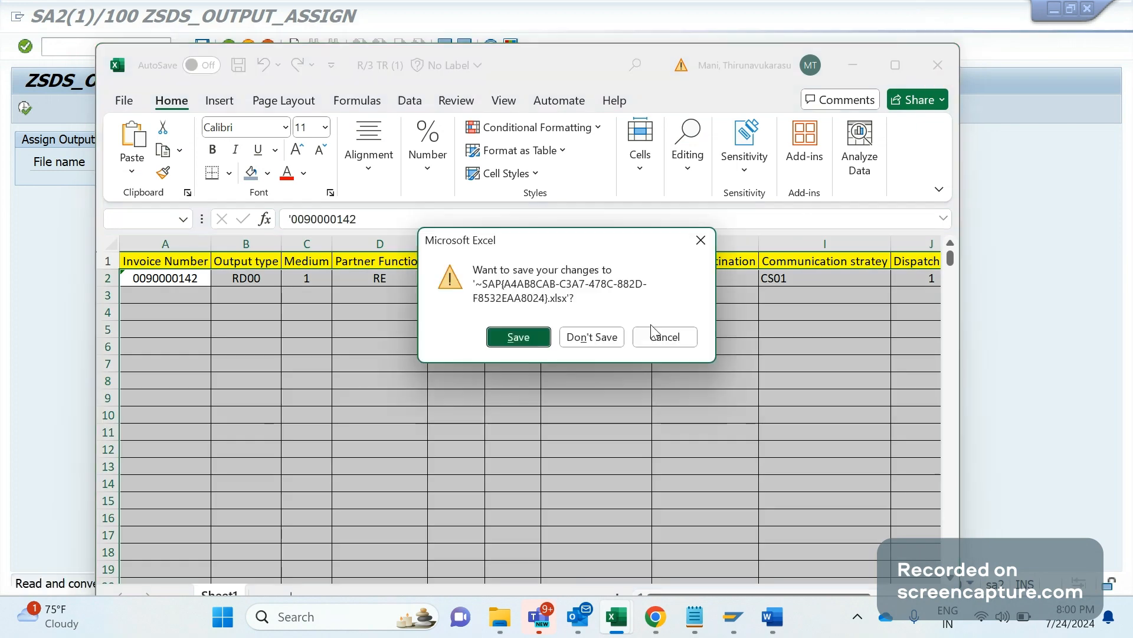
{"action": "left_click", "coordinate": [614, 341]}
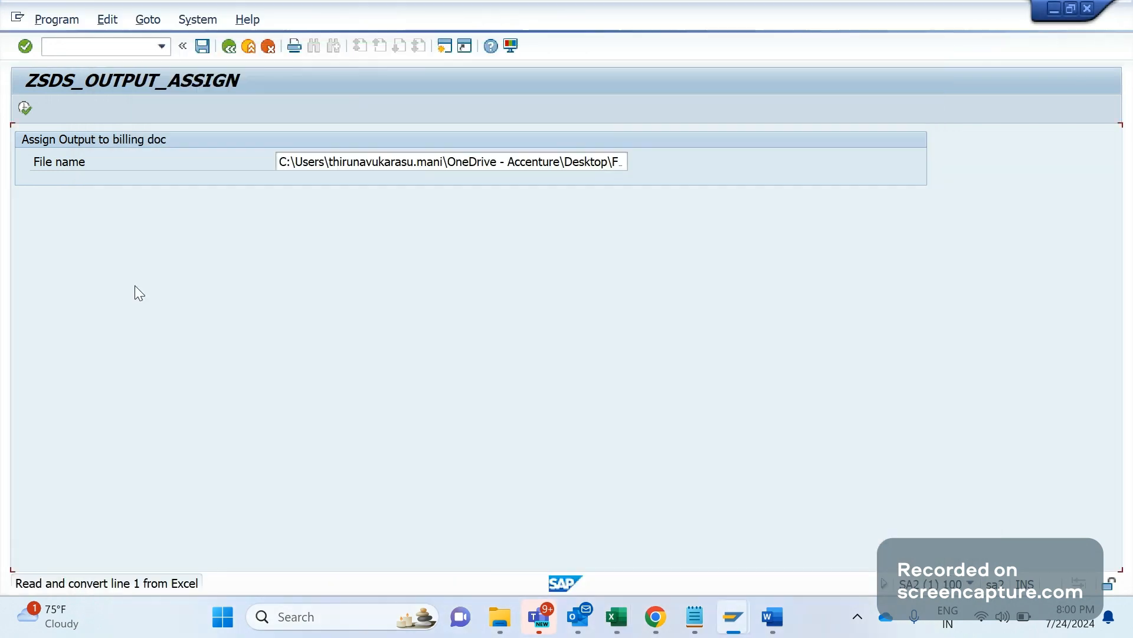
{"action": "left_click", "coordinate": [28, 112]}
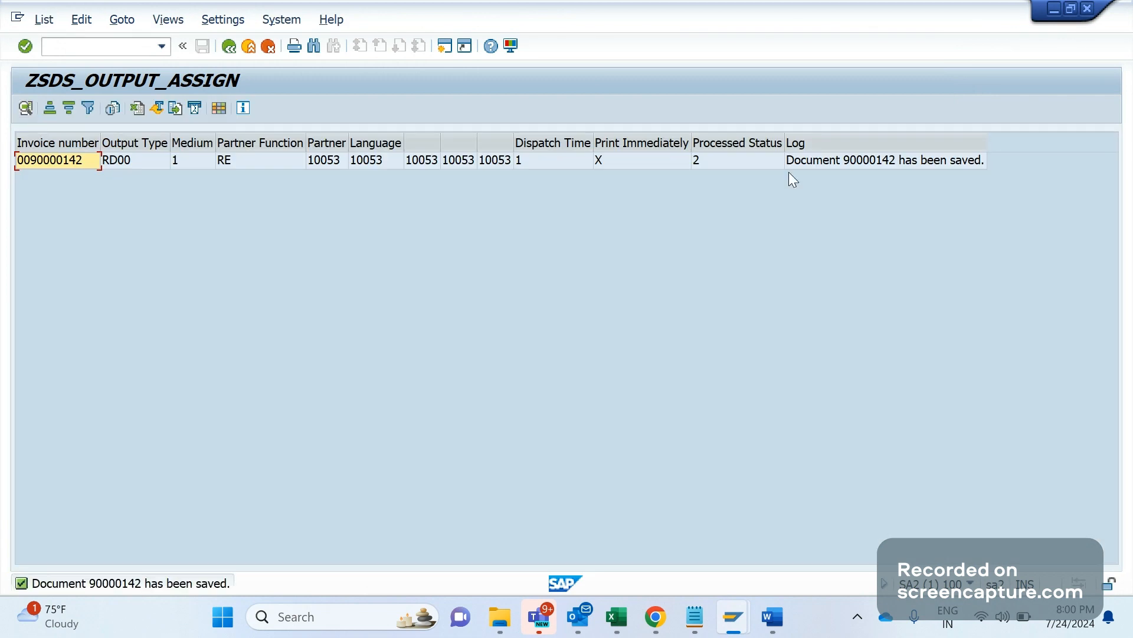
Refresh the NAST entries, check the number of hits and select the newly created RD00 record
{"action": "mouse_move", "coordinate": [733, 616]}
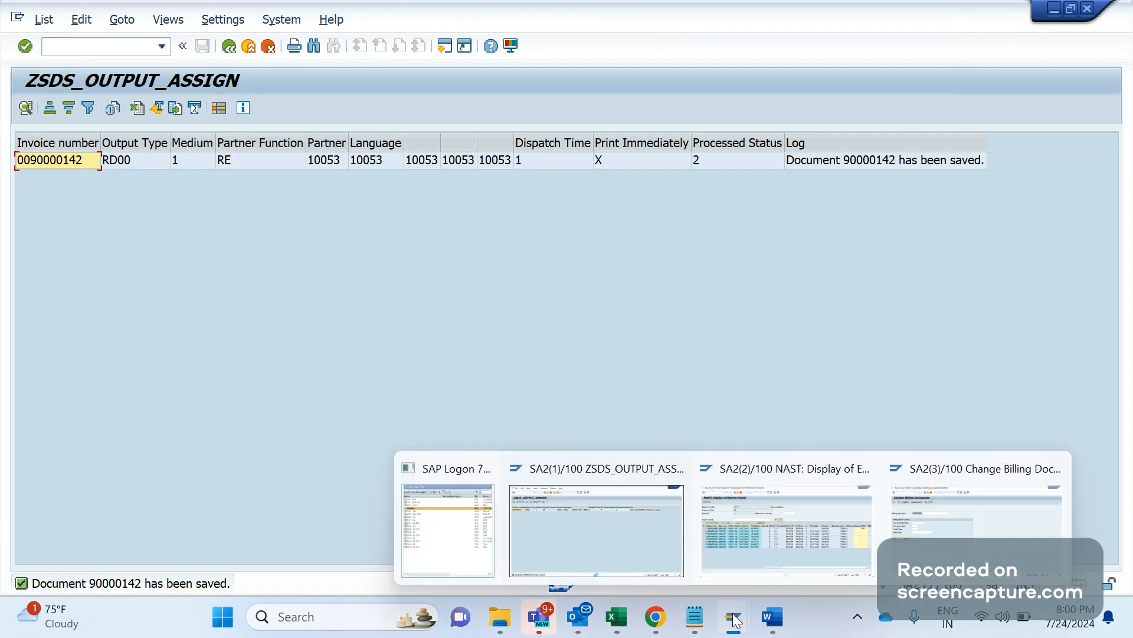
{"action": "left_click", "coordinate": [759, 528]}
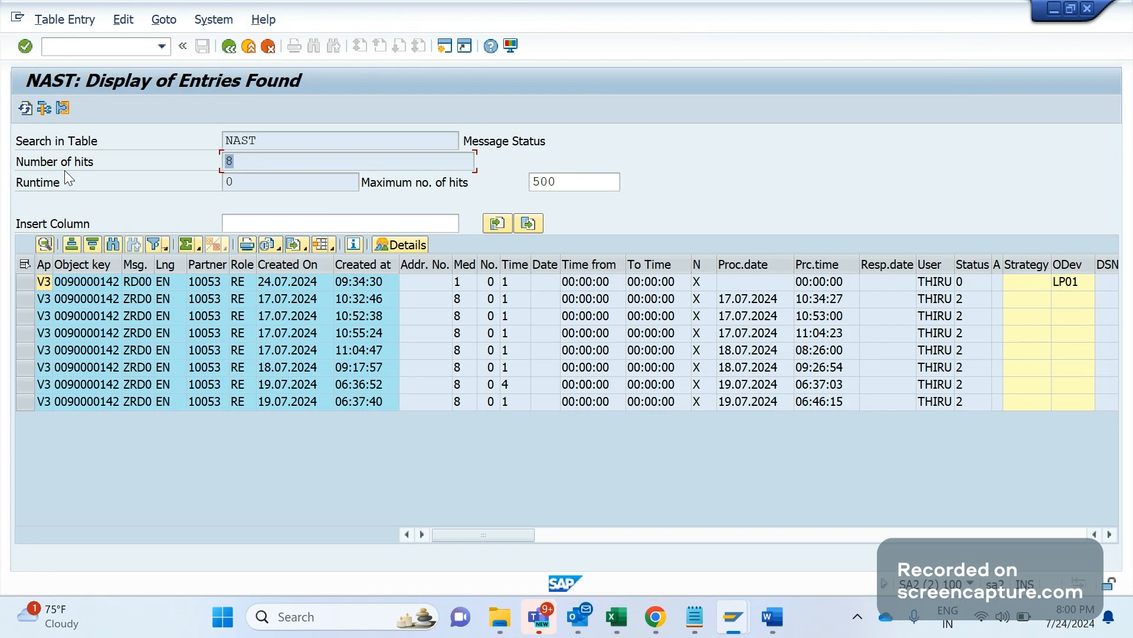
{"action": "left_click", "coordinate": [263, 160]}
{"action": "left_click", "coordinate": [26, 109]}
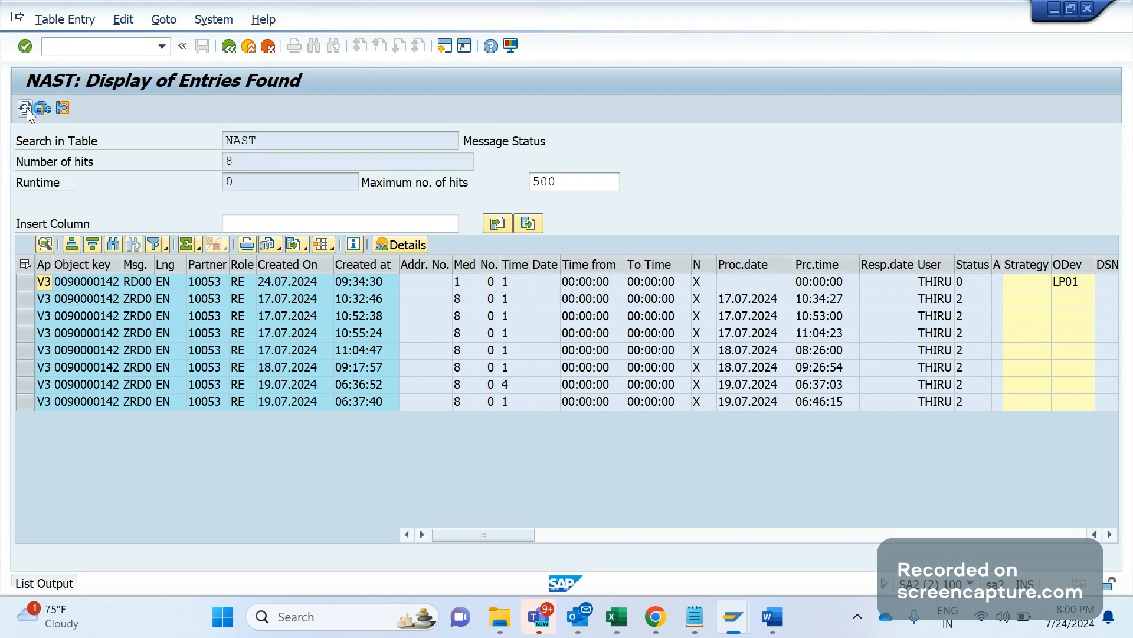
{"action": "double_click", "coordinate": [258, 167]}
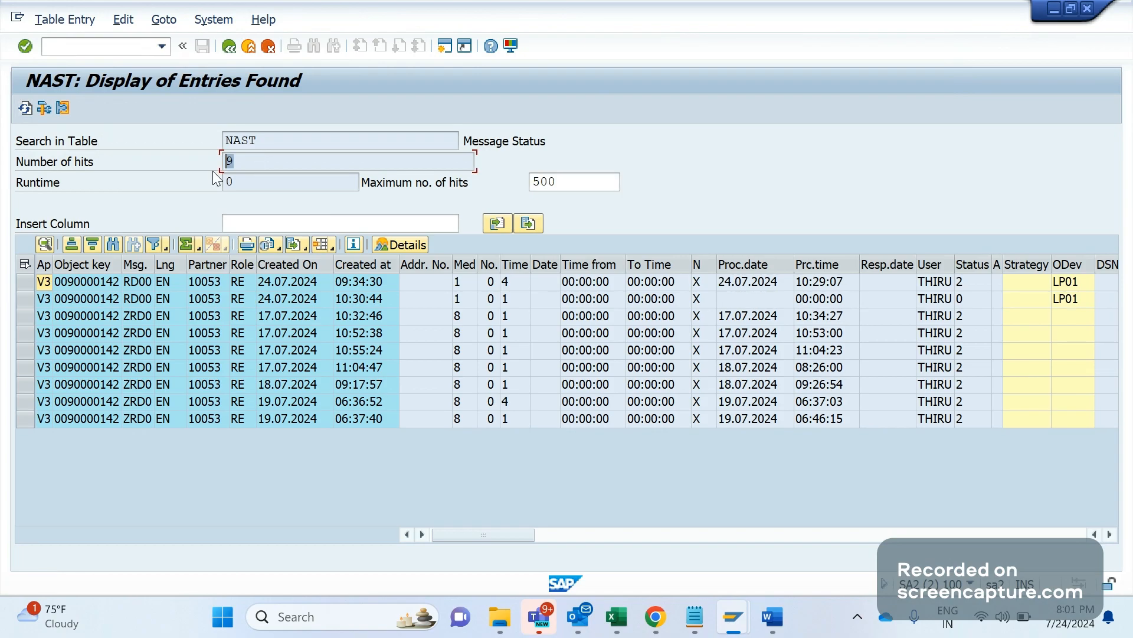
{"action": "left_click", "coordinate": [25, 299]}
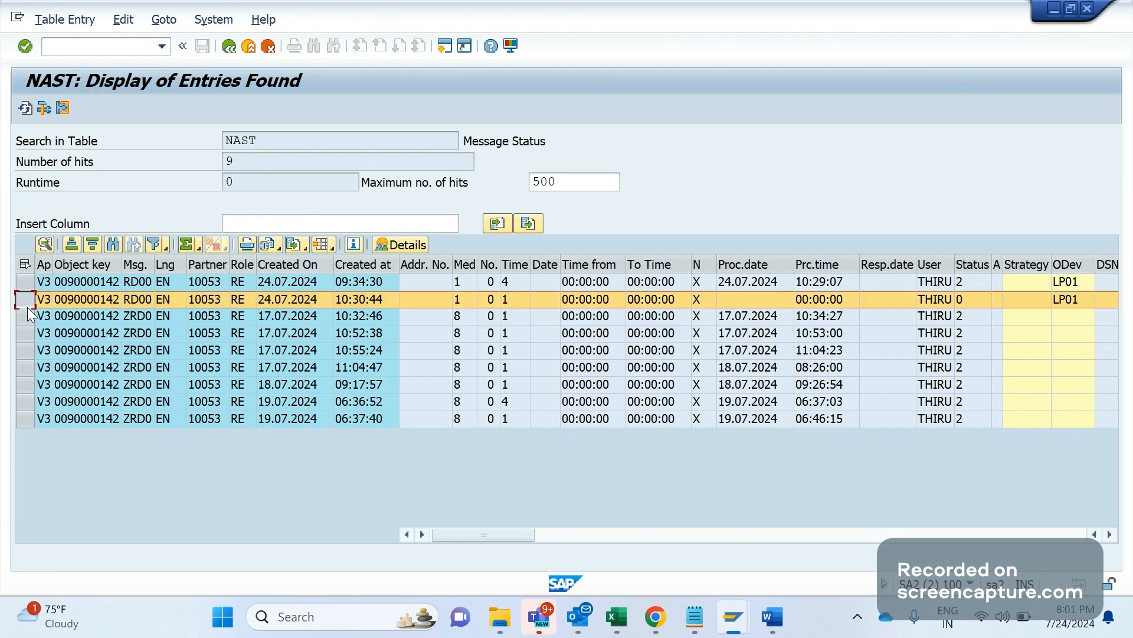
Open the invoice in display mode from the billing document session and examine its newest RD00 print output
{"action": "left_click", "coordinate": [732, 617]}
{"action": "left_click", "coordinate": [645, 424]}
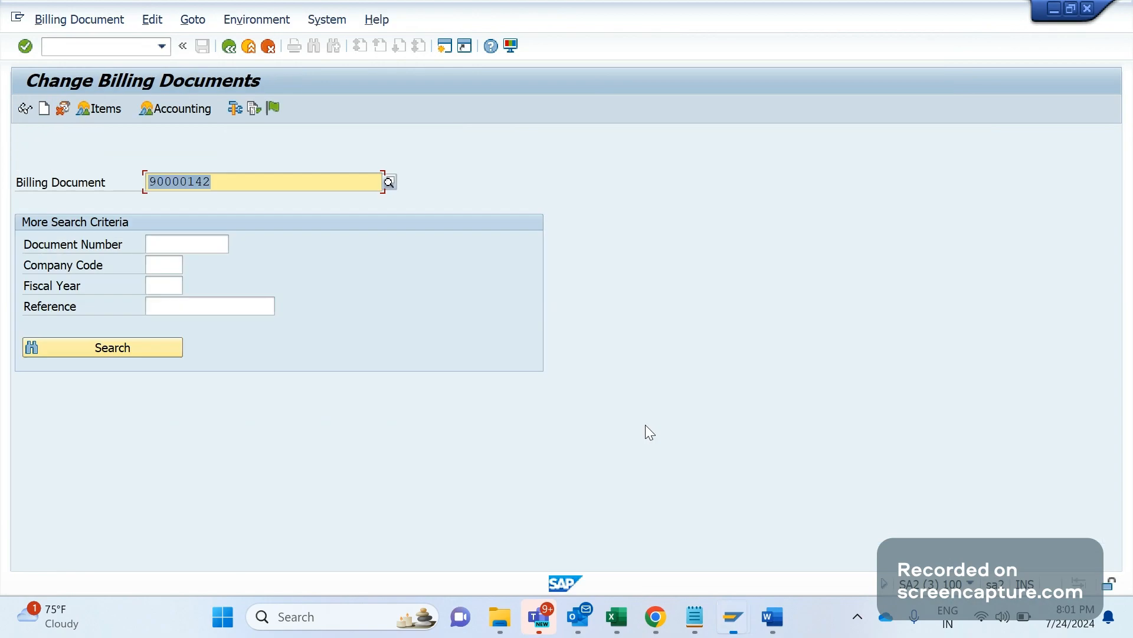
{"action": "left_click", "coordinate": [79, 19]}
{"action": "left_click", "coordinate": [79, 82]}
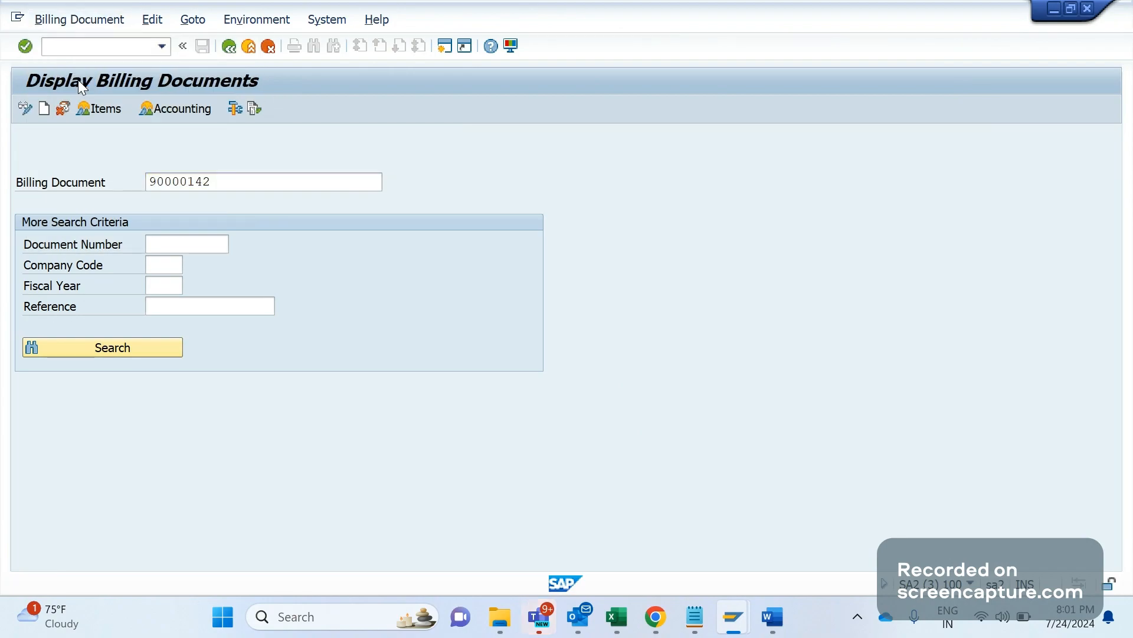
{"action": "key", "text": "Return"}
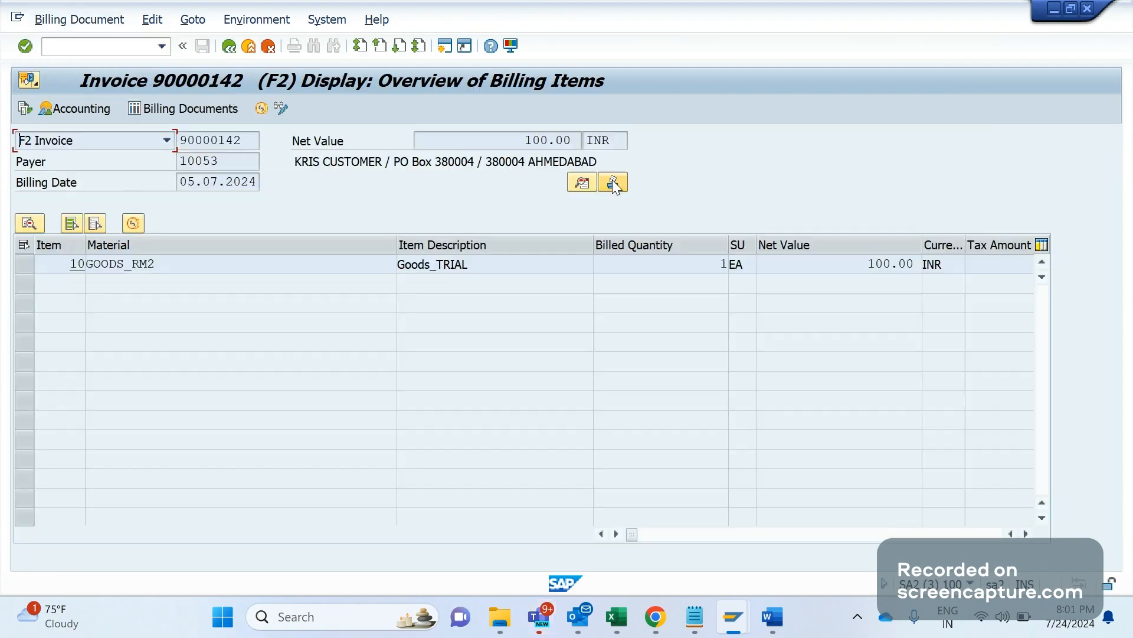
{"action": "left_click", "coordinate": [613, 184]}
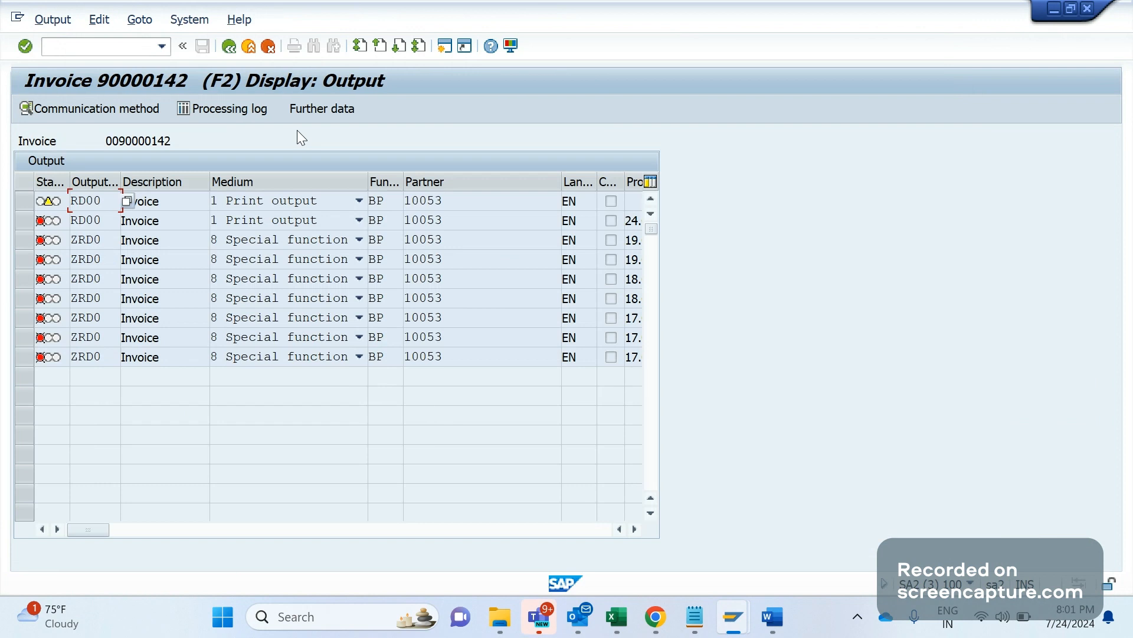
{"action": "left_click", "coordinate": [23, 204]}
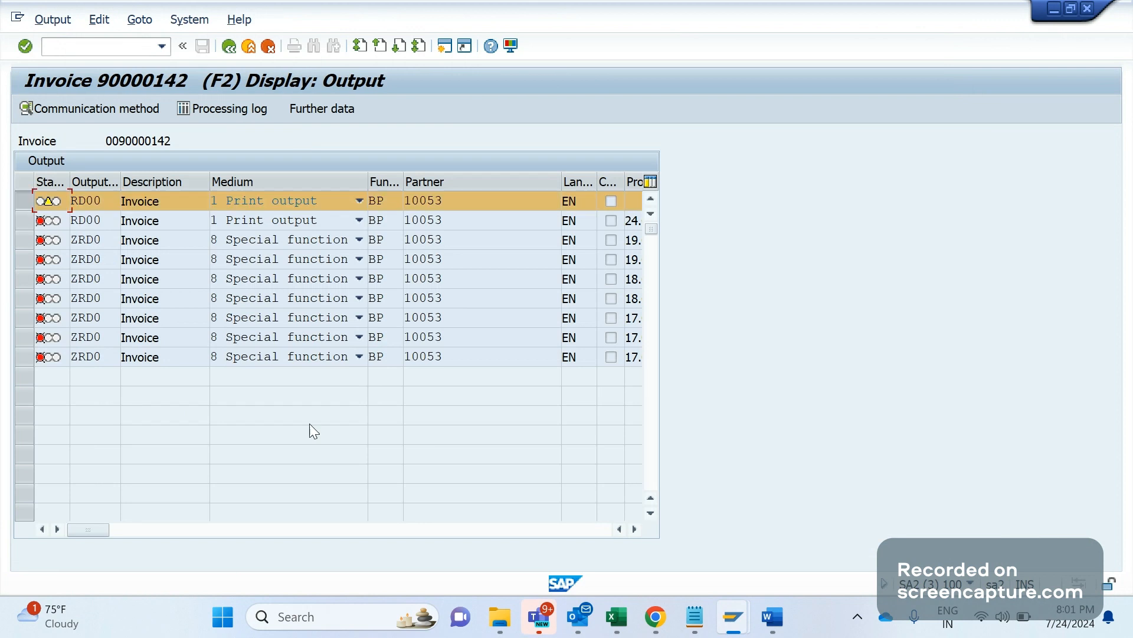
Return from the program's output log to the ZSDS_OUTPUT_ASSIGN selection screen and dismiss the incoming chat notifications
{"action": "key", "text": "alt+Tab"}
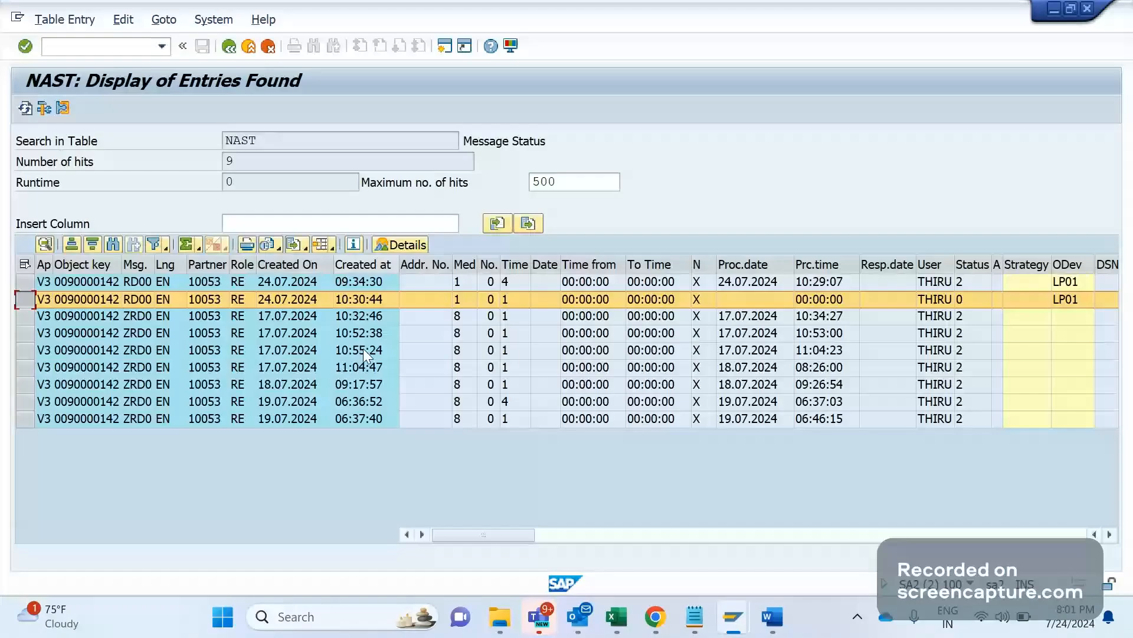
{"action": "key", "text": "alt+Tab"}
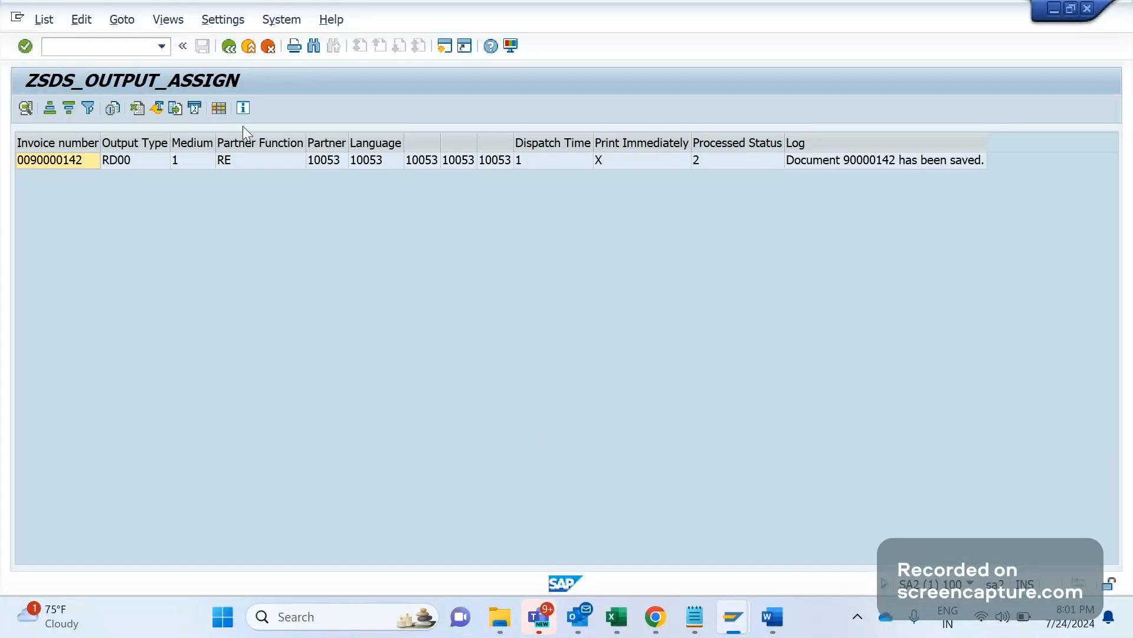
{"action": "key", "text": "F3"}
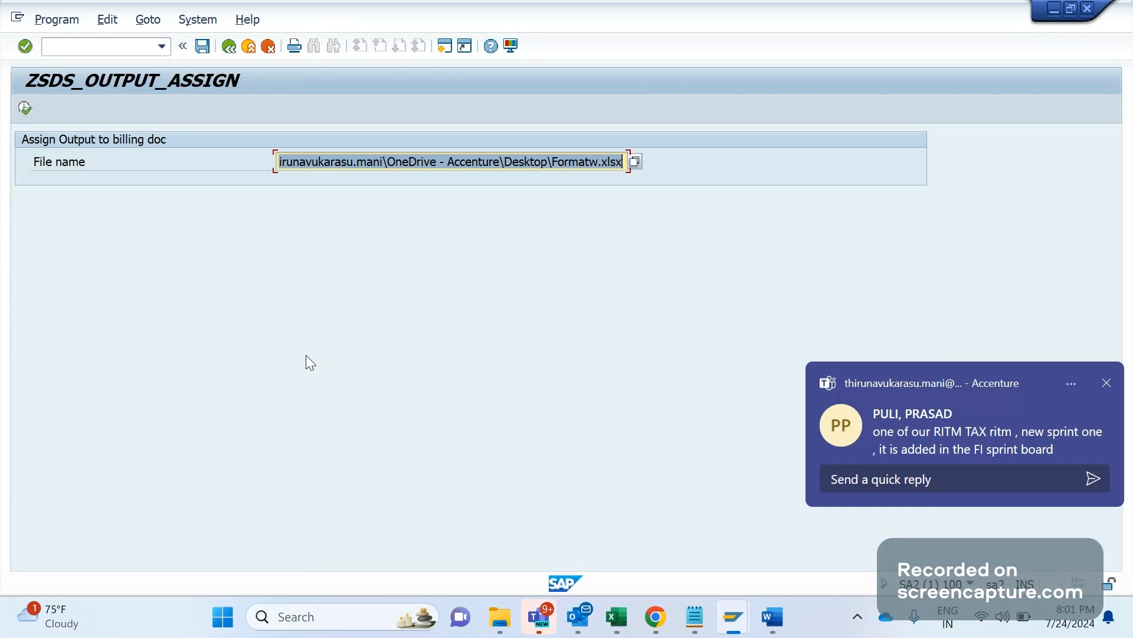
{"action": "left_click", "coordinate": [1107, 383]}
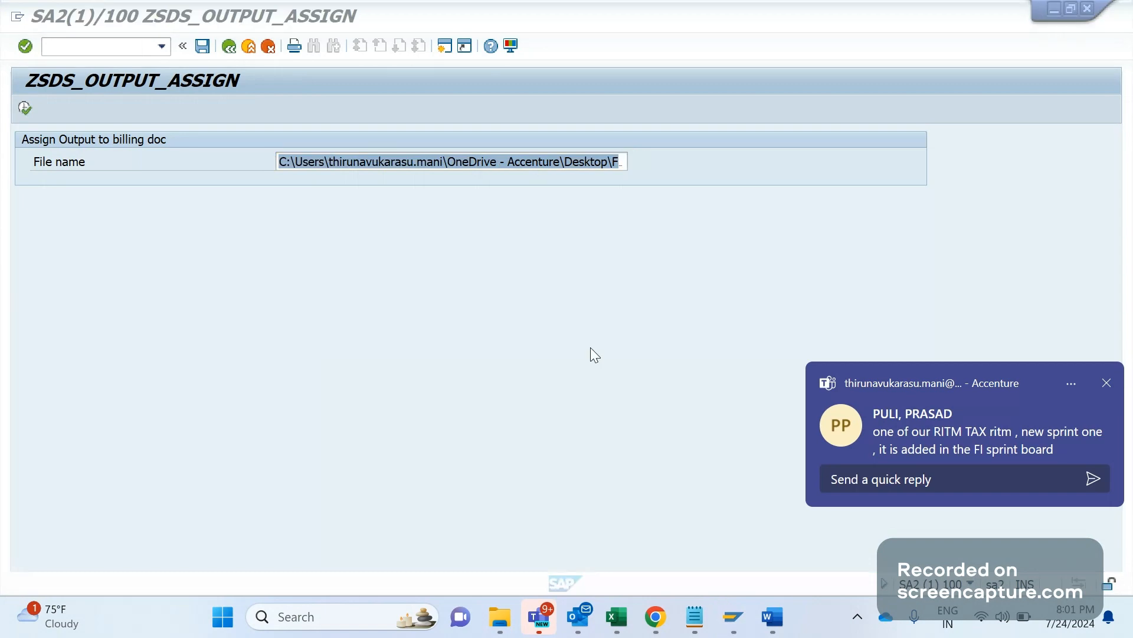
{"action": "left_click", "coordinate": [646, 393]}
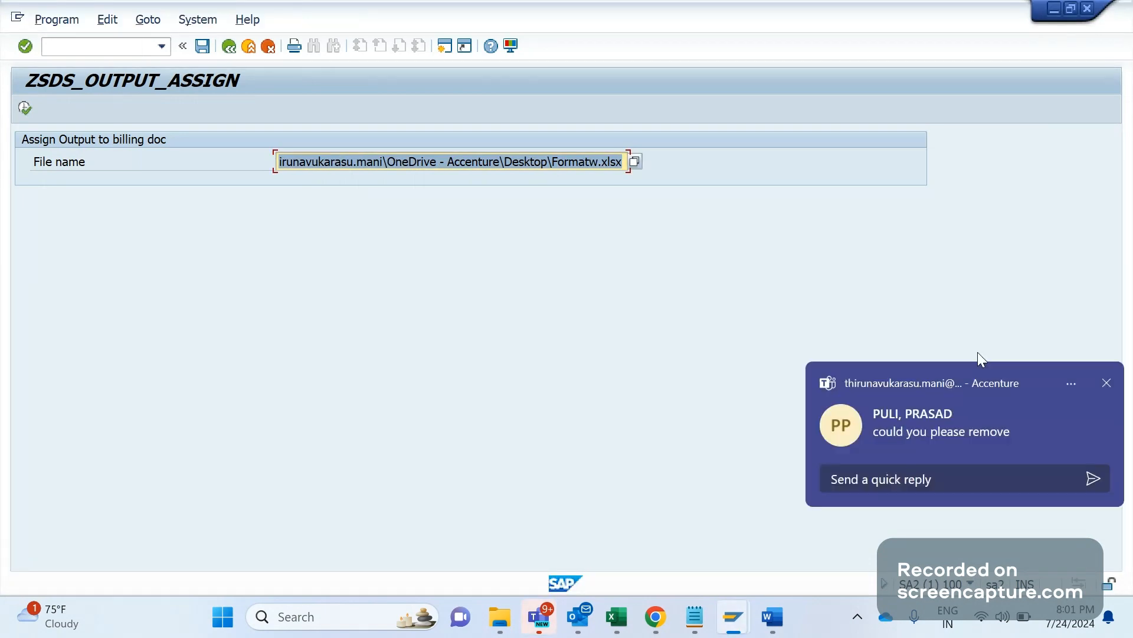
{"action": "left_click", "coordinate": [1018, 369]}
Reselect the Formatw file from the Desktop as the upload file and close its workbook without saving
{"action": "left_click", "coordinate": [634, 162]}
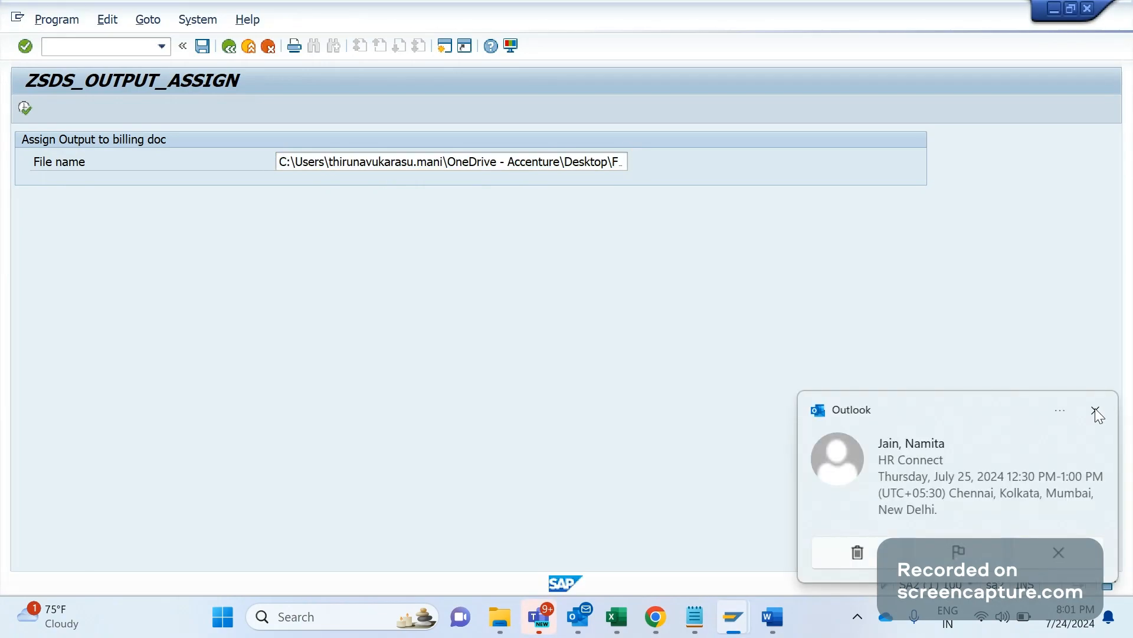
{"action": "left_click", "coordinate": [1096, 410]}
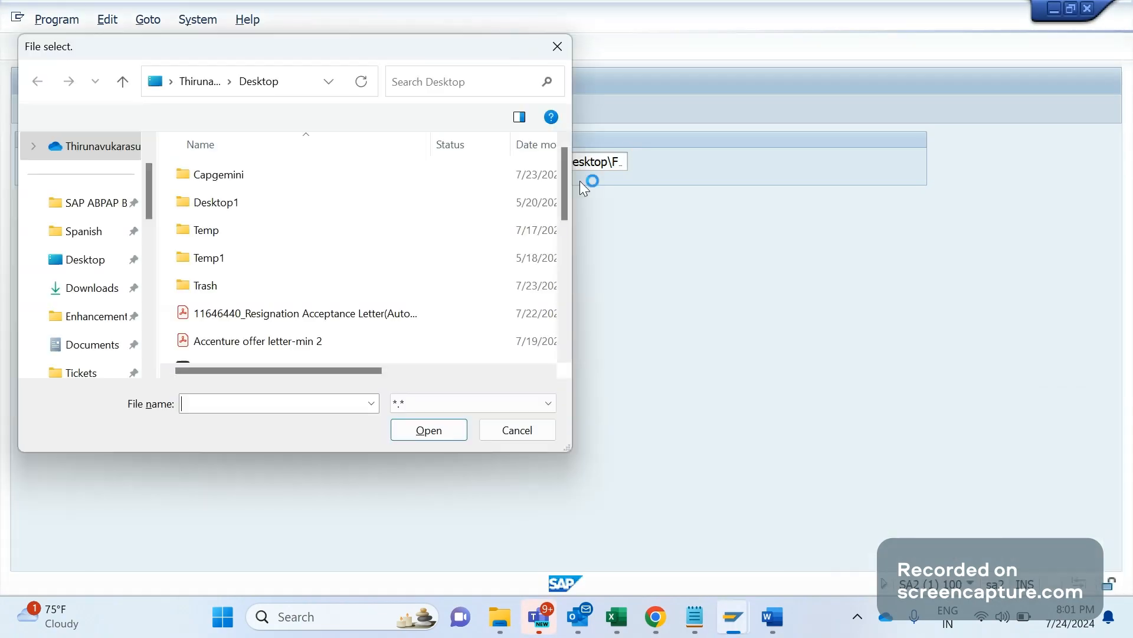
{"action": "scroll", "coordinate": [568, 224], "scroll_direction": "down", "scroll_amount": 1}
{"action": "scroll", "coordinate": [568, 224], "scroll_direction": "down", "scroll_amount": 1}
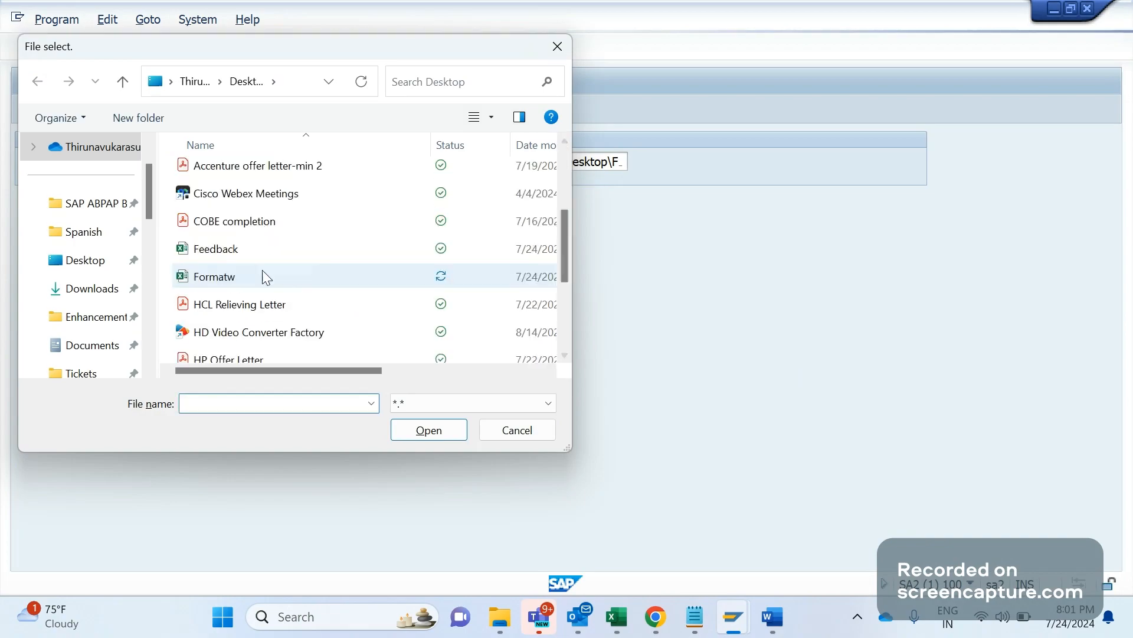
{"action": "double_click", "coordinate": [264, 275]}
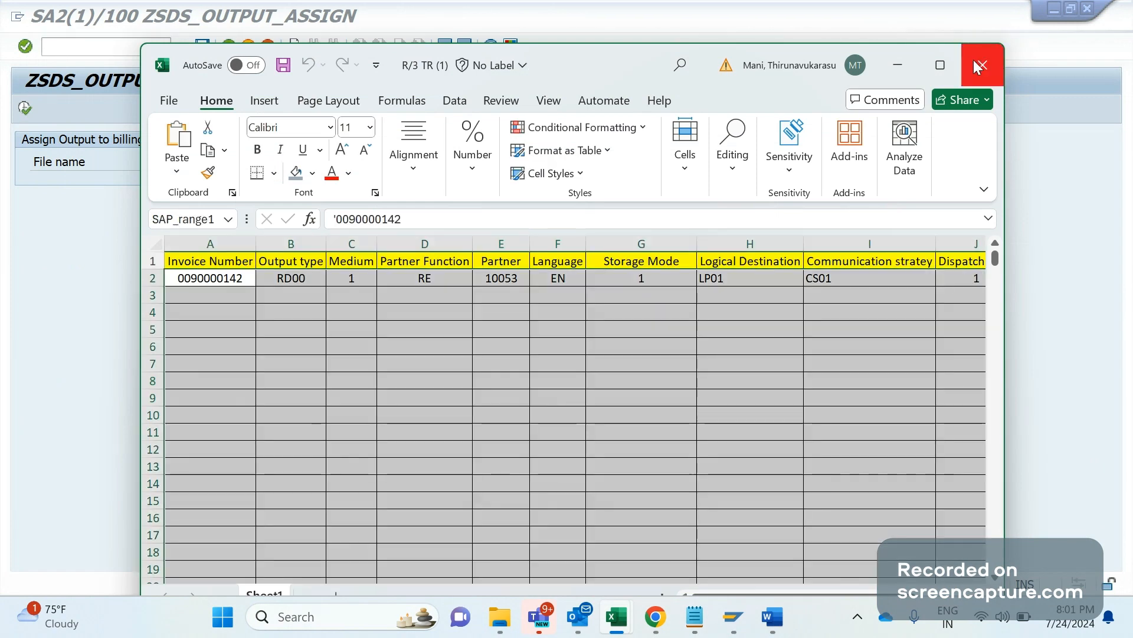
{"action": "left_click", "coordinate": [973, 59]}
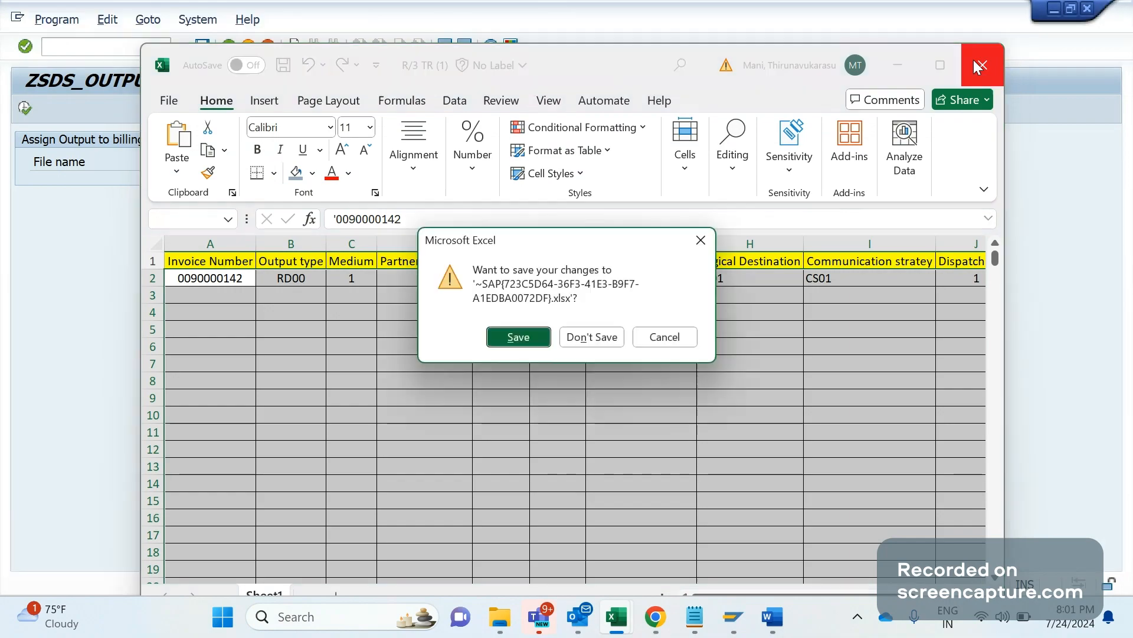
{"action": "left_click", "coordinate": [592, 337]}
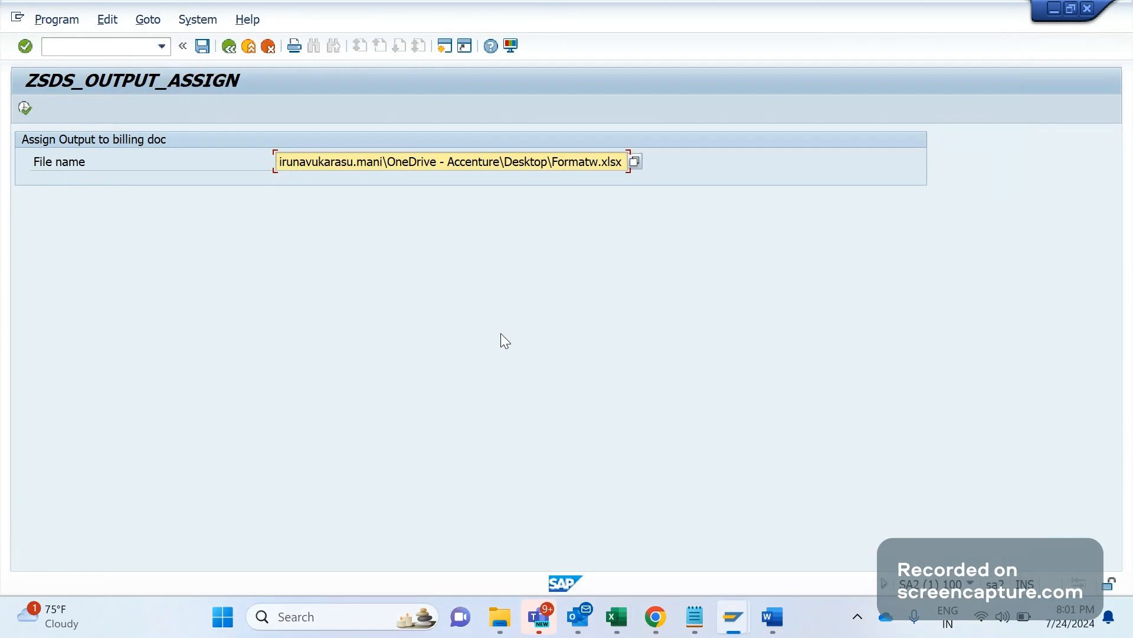
Open transaction SE38 in a new session and display the source code of ZSDS_OUTPUT_ASSIGN
{"action": "left_click", "coordinate": [106, 47]}
{"action": "type", "text": "/"}
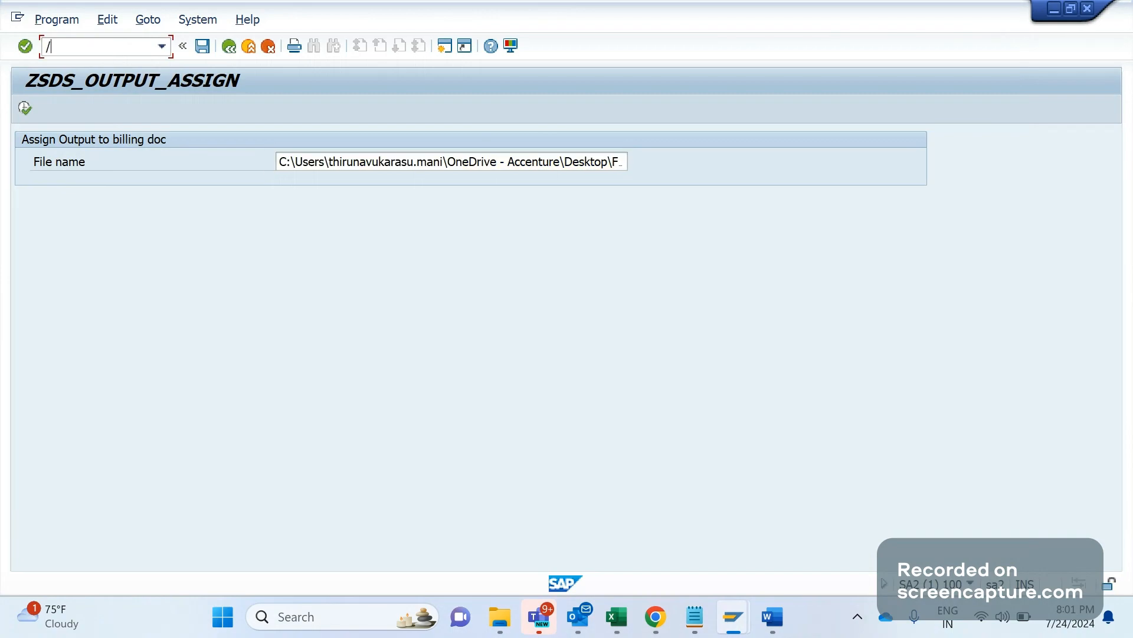
{"action": "type", "text": "OSE38"}
{"action": "key", "text": "Return"}
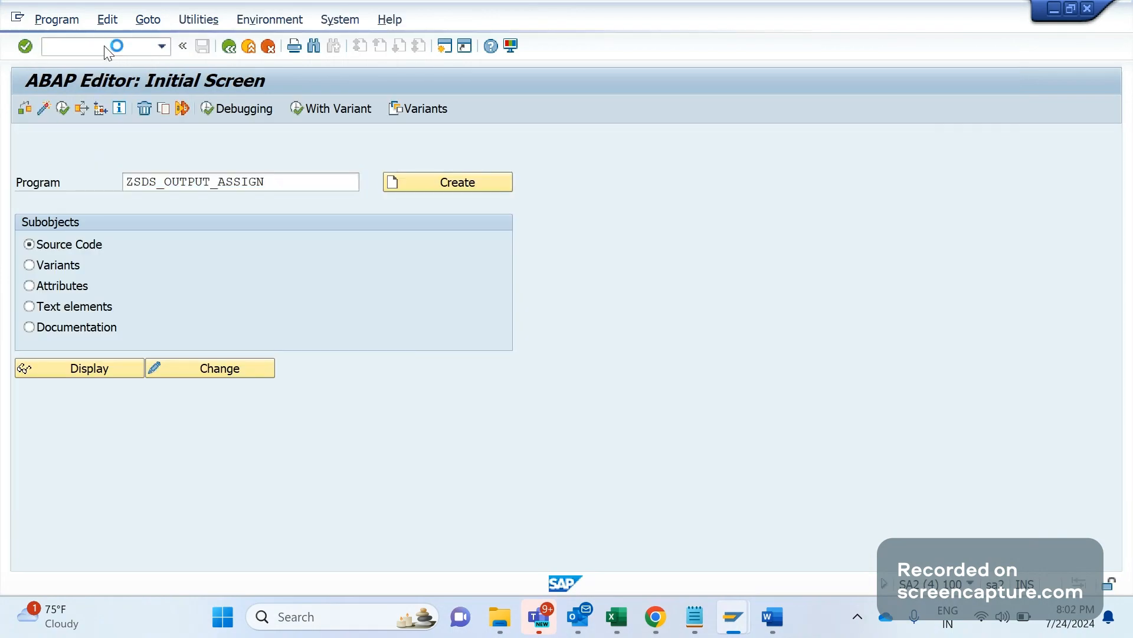
{"action": "left_click", "coordinate": [111, 369]}
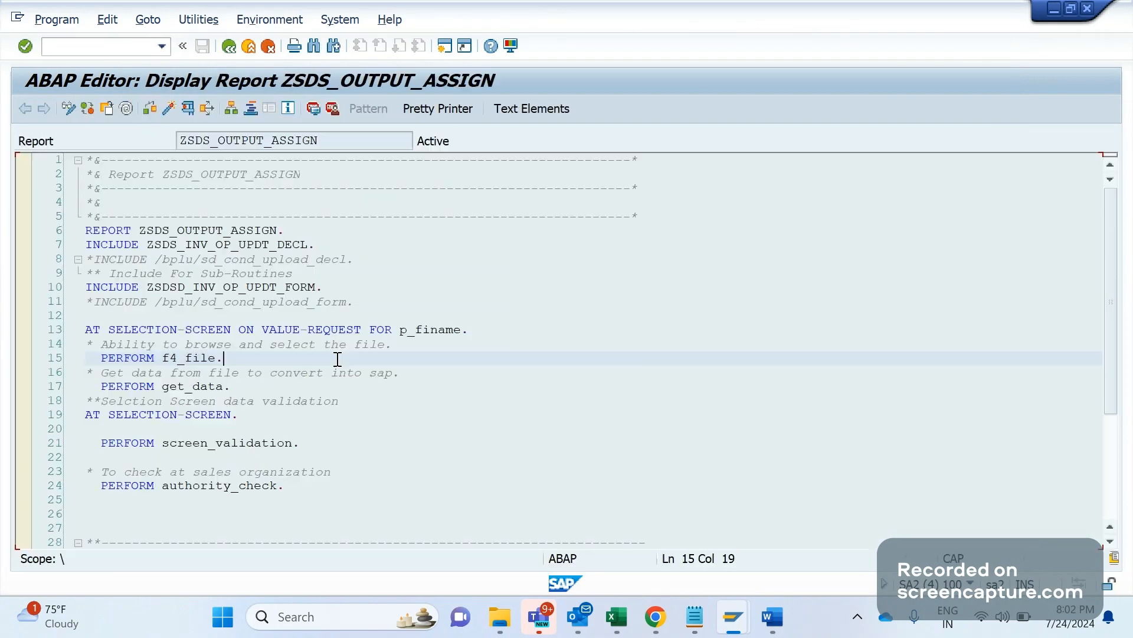
Open the run_bdc subroutine called in the report's START-OF-SELECTION block
{"action": "left_click", "coordinate": [259, 473]}
{"action": "key", "text": "ctrl+End"}
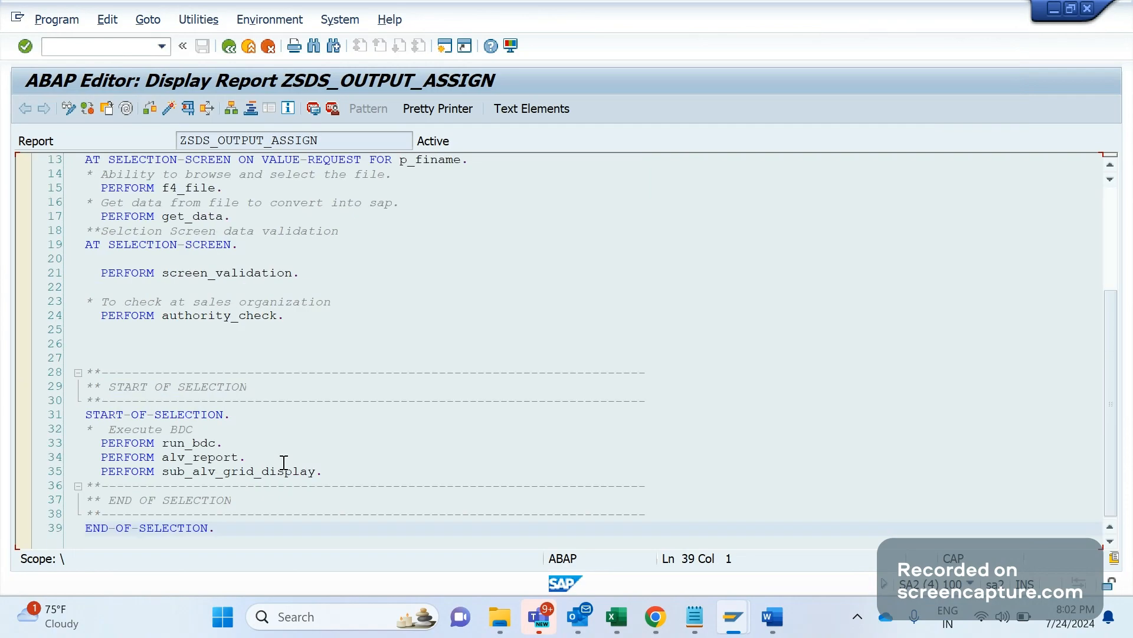
{"action": "left_click", "coordinate": [204, 449]}
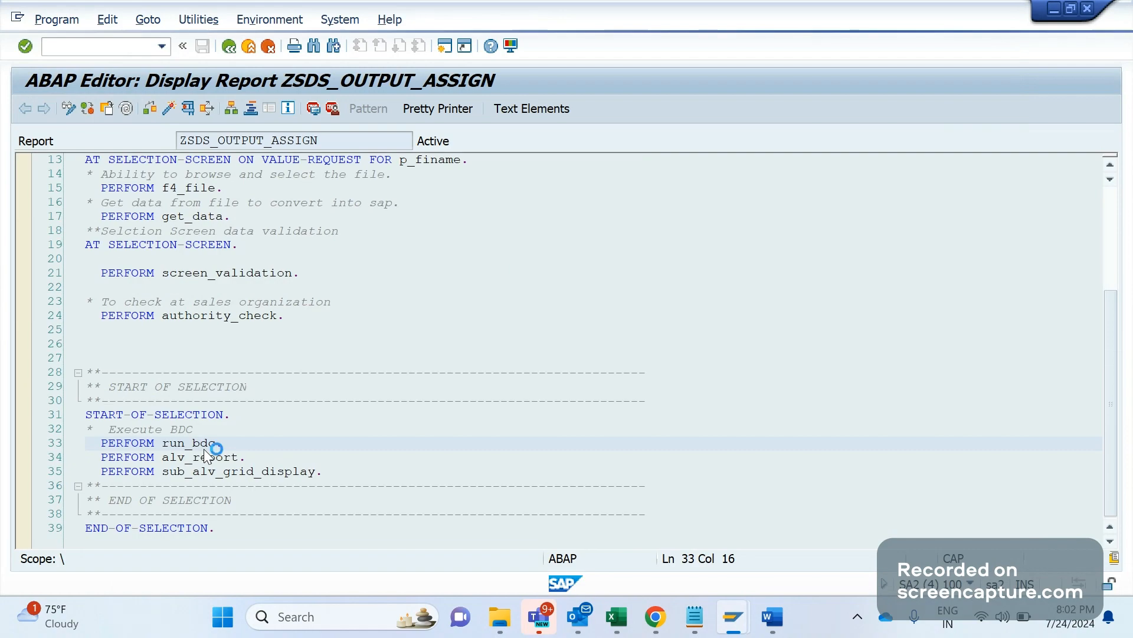
{"action": "double_click", "coordinate": [206, 449]}
Locate the CALL TRANSACTION statement at line 309 of run_bdc and set a session breakpoint on it
{"action": "scroll", "coordinate": [287, 425], "scroll_direction": "down", "scroll_amount": 9}
{"action": "left_click", "coordinate": [279, 443]}
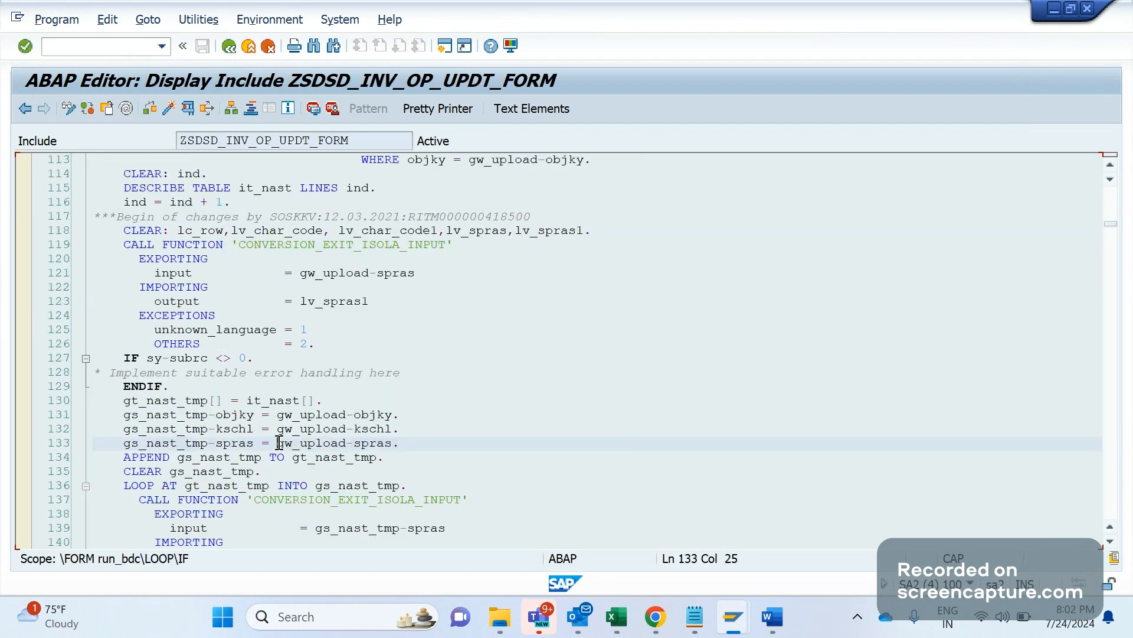
{"action": "key", "text": "Page_Down"}
{"action": "key", "text": "Page_Down"}
{"action": "key", "text": "Page_Down"}
{"action": "key", "text": "Page_Down"}
{"action": "key", "text": "Page_Down"}
{"action": "key", "text": "Page_Down"}
{"action": "key", "text": "Page_Down"}
{"action": "key", "text": "Page_Down"}
{"action": "key", "text": "Page_Up"}
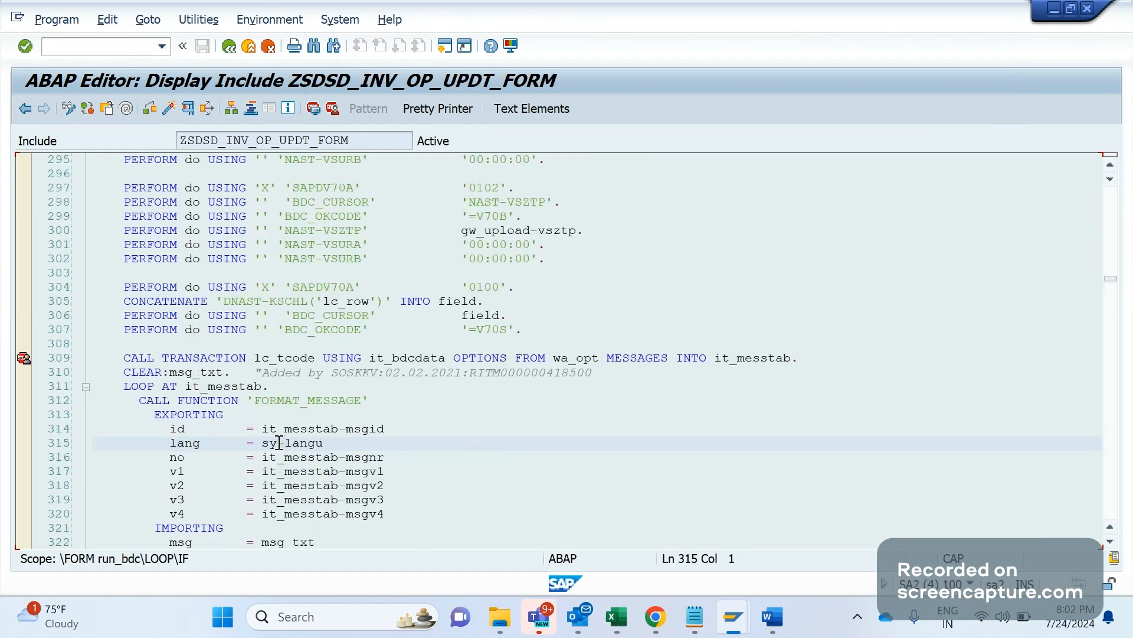
{"action": "left_click", "coordinate": [830, 353]}
{"action": "left_click", "coordinate": [331, 116]}
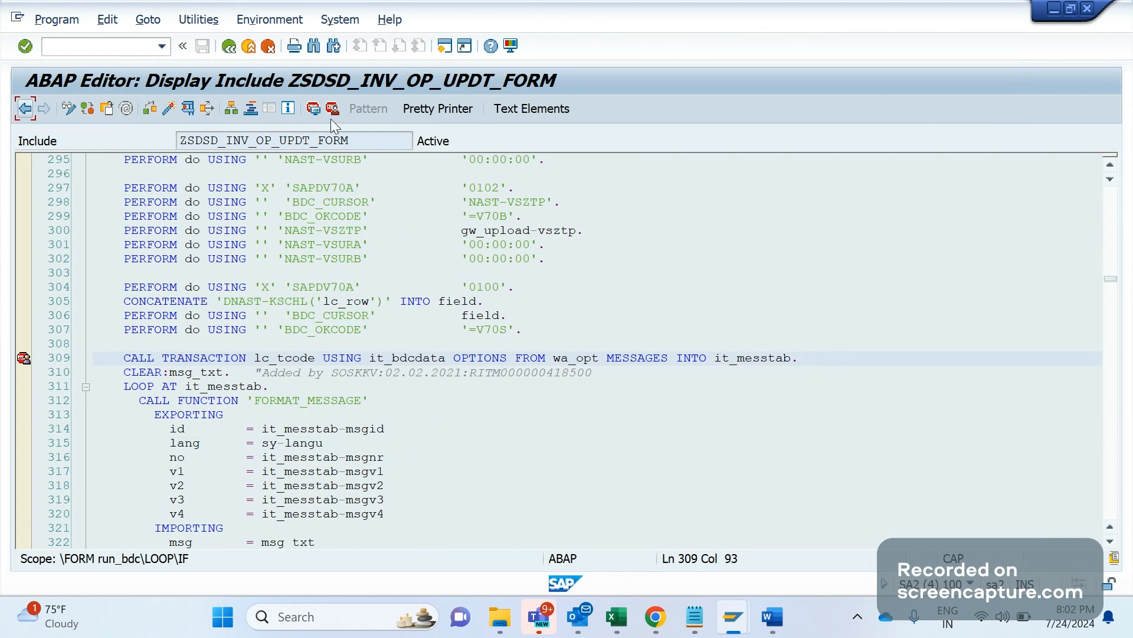
{"action": "left_click", "coordinate": [332, 115]}
{"action": "left_click", "coordinate": [316, 109]}
{"action": "left_click", "coordinate": [317, 111]}
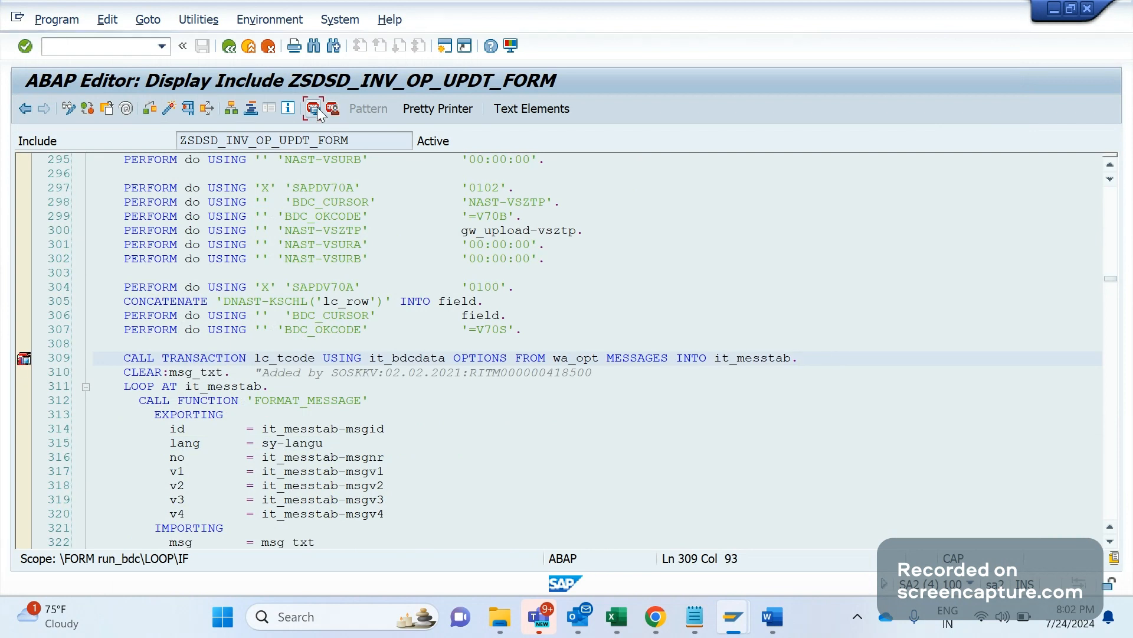
{"action": "left_click", "coordinate": [318, 110]}
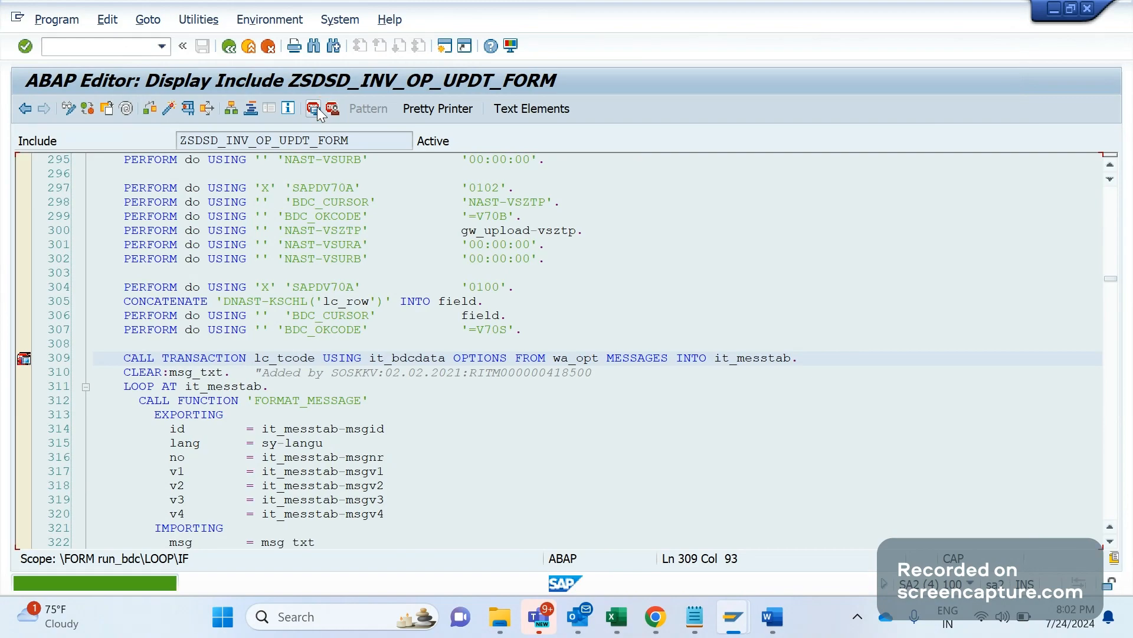
Execute the output assignment up to the breakpoint and show the debugger's Desktop 3 layout
{"action": "left_click", "coordinate": [229, 46]}
{"action": "left_click", "coordinate": [26, 106]}
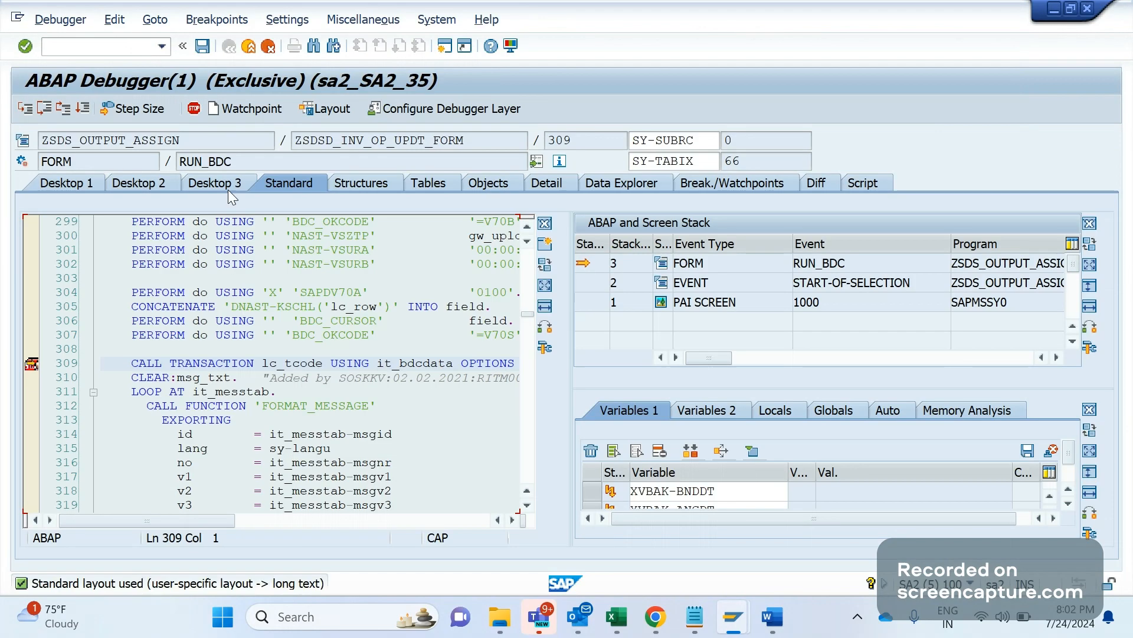
{"action": "left_click", "coordinate": [228, 188]}
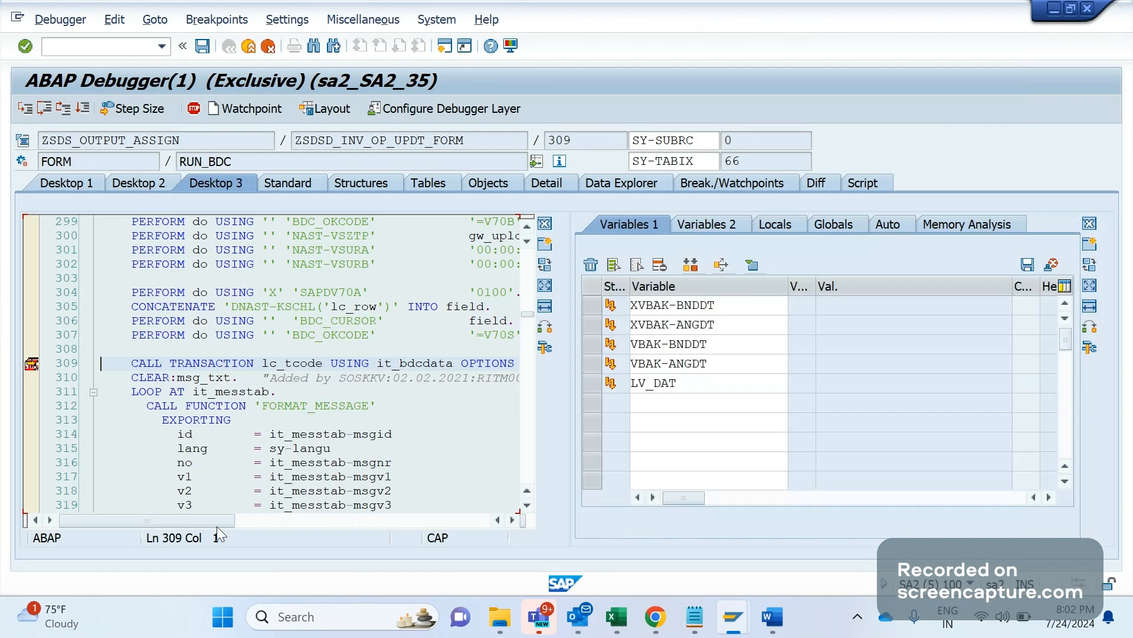
Add WA_OPT to the watched variables, open its structure and change its DISMODE component to A
{"action": "left_click_drag", "start_coordinate": [217, 526], "coordinate": [314, 516]}
{"action": "double_click", "coordinate": [346, 363]}
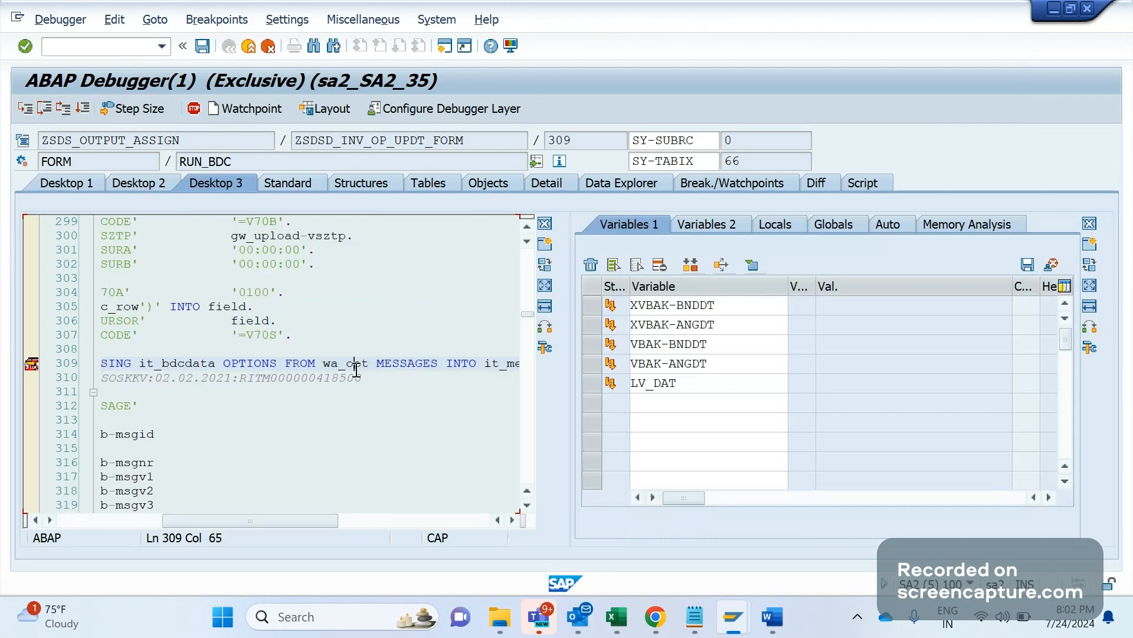
{"action": "double_click", "coordinate": [756, 405]}
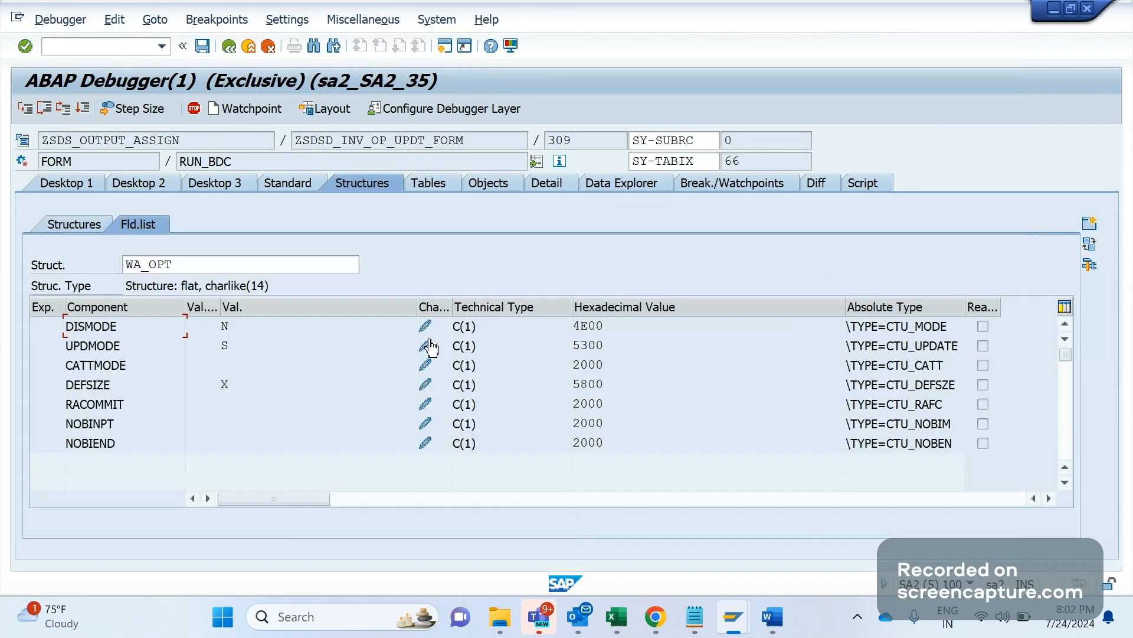
{"action": "left_click", "coordinate": [425, 326]}
{"action": "type", "text": "A"}
{"action": "key", "text": "Return"}
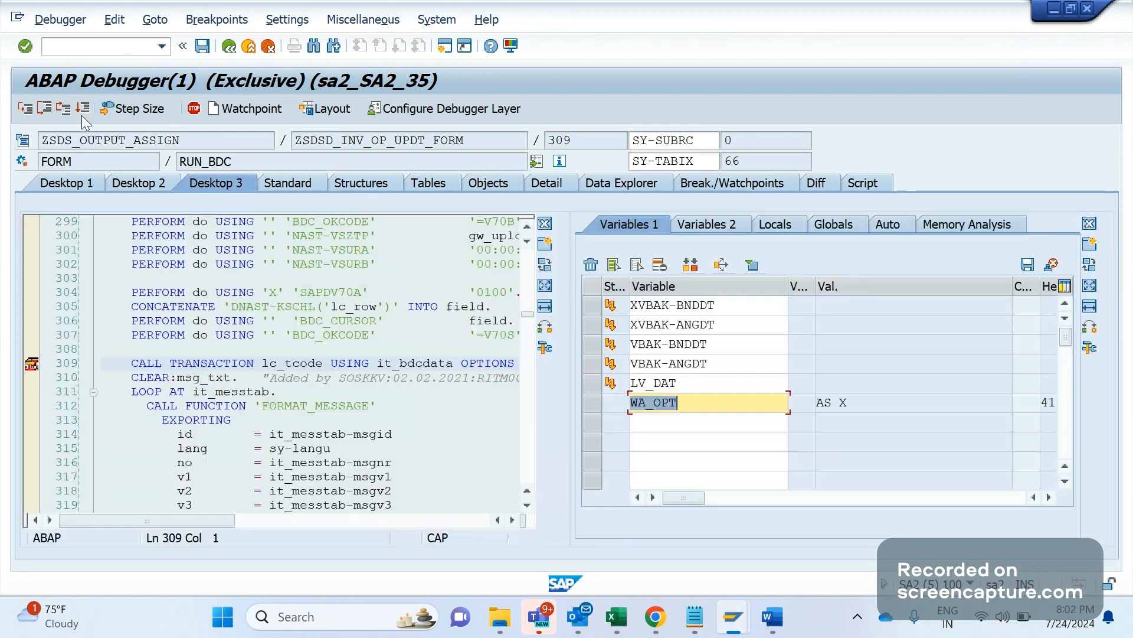
Run the CALL TRANSACTION in the foreground, confirming each OK code through the RD00 output entry, and select the existing unprocessed RD00 line
{"action": "key", "text": "F6"}
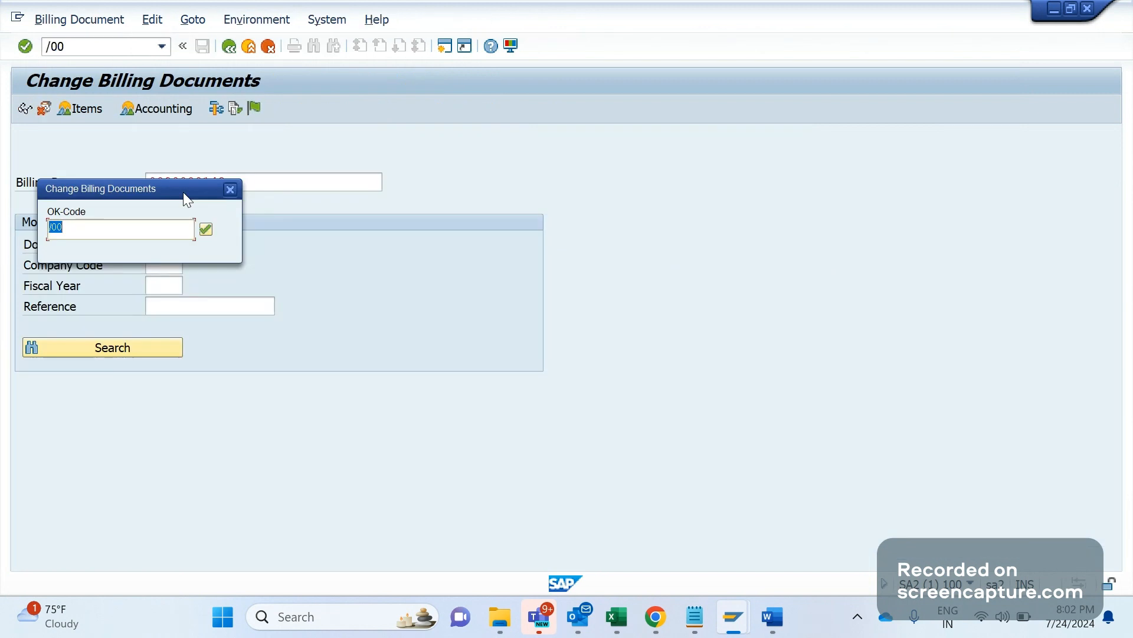
{"action": "left_click_drag", "start_coordinate": [183, 192], "coordinate": [597, 300]}
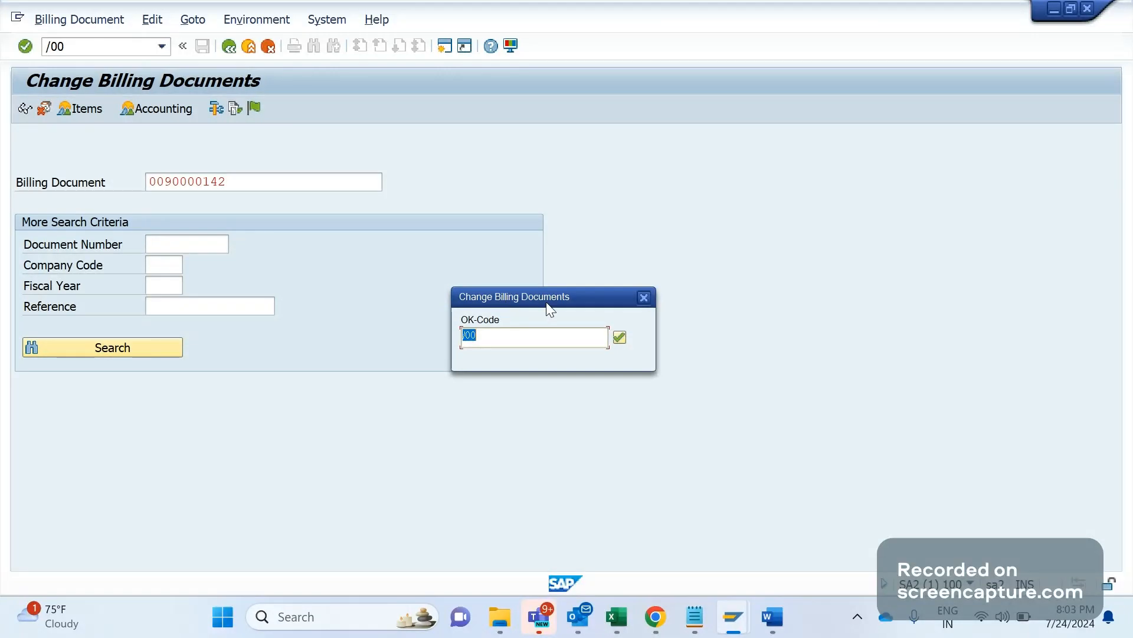
{"action": "key", "text": "Return"}
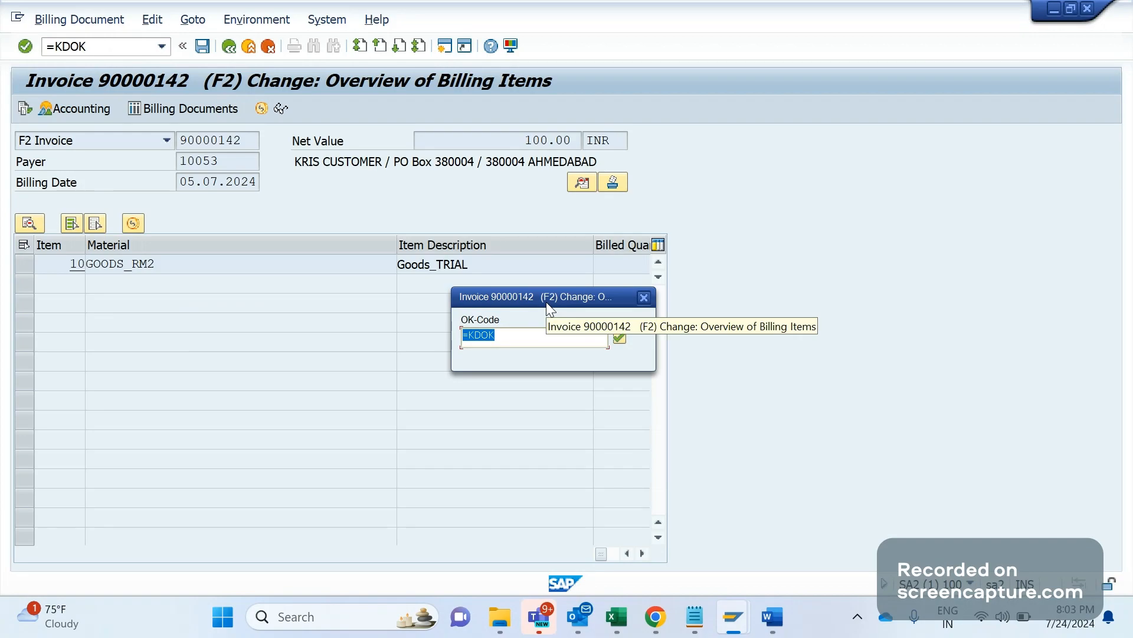
{"action": "key", "text": "Return"}
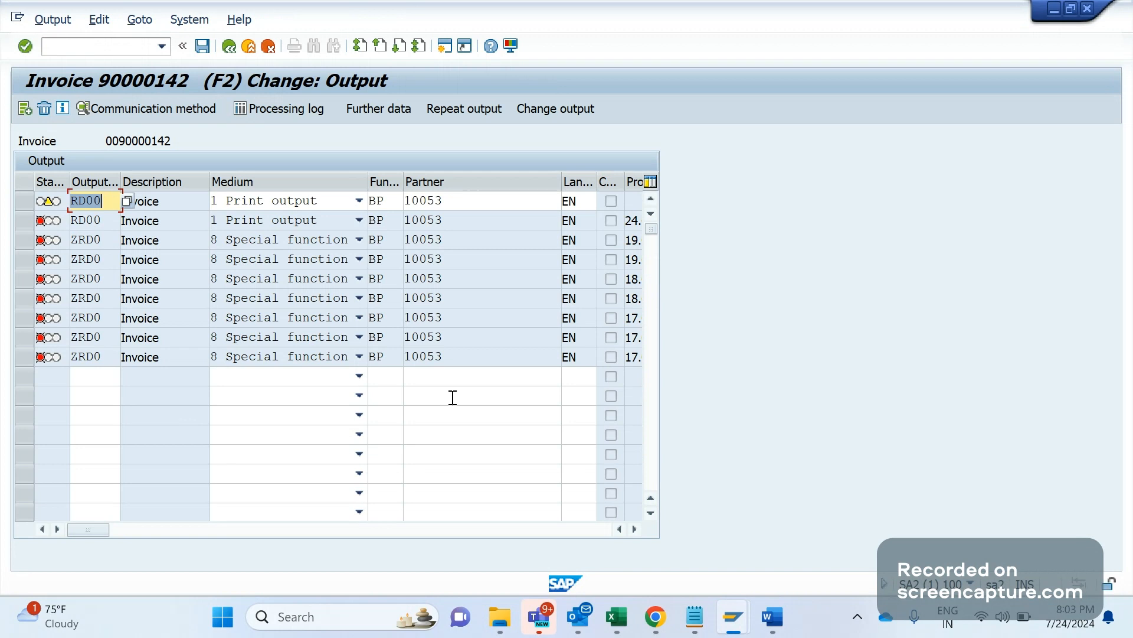
{"action": "key", "text": "Return"}
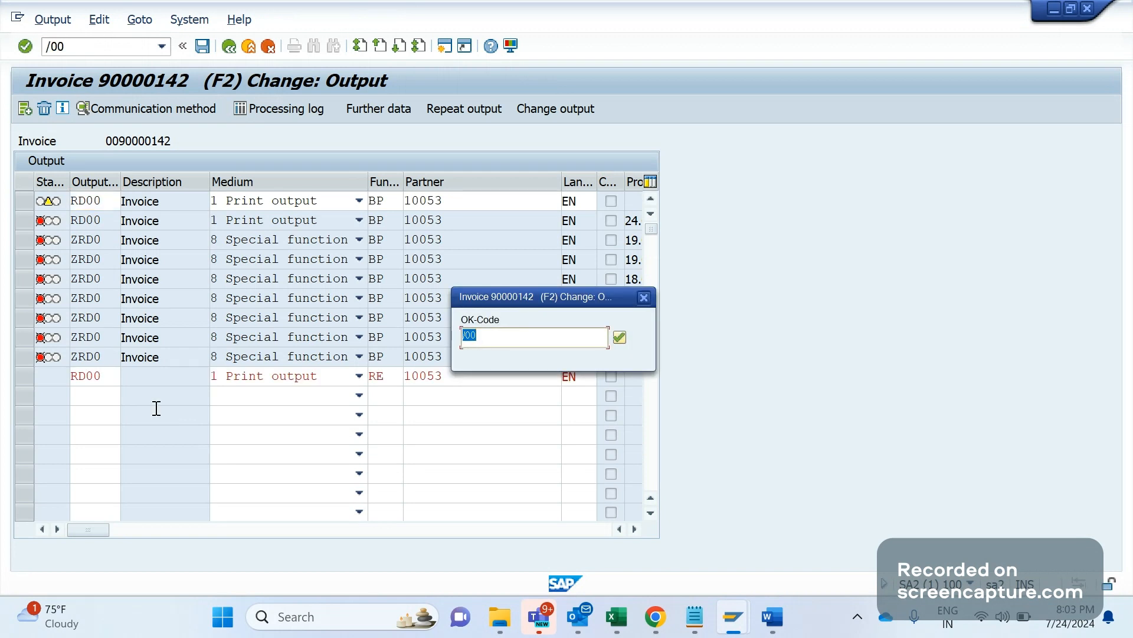
{"action": "key", "text": "Return"}
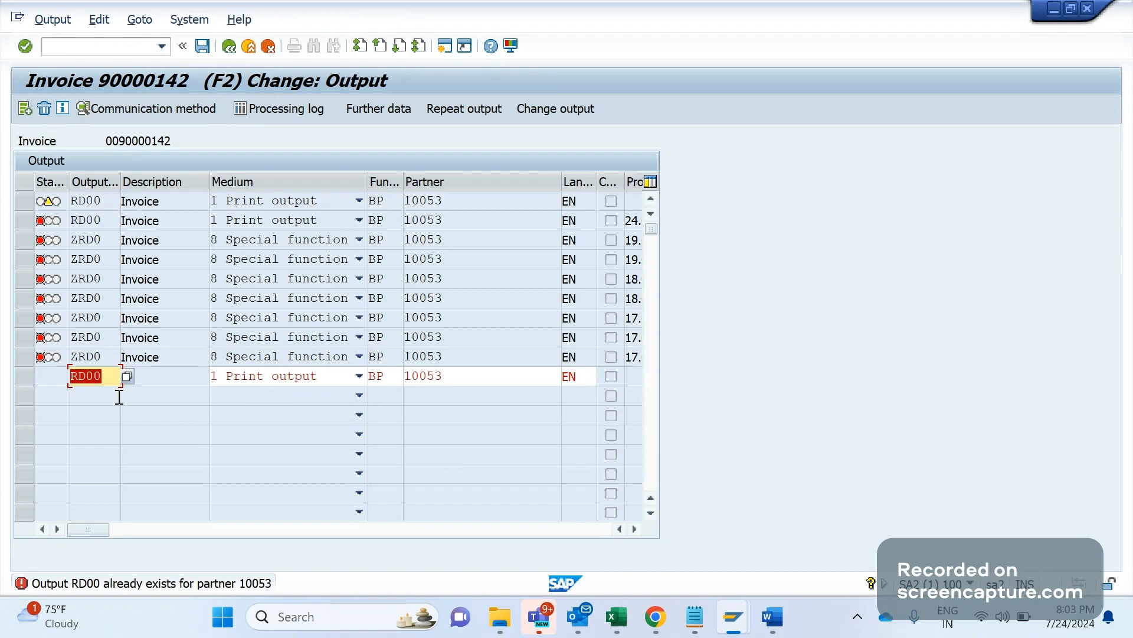
{"action": "left_click", "coordinate": [102, 206]}
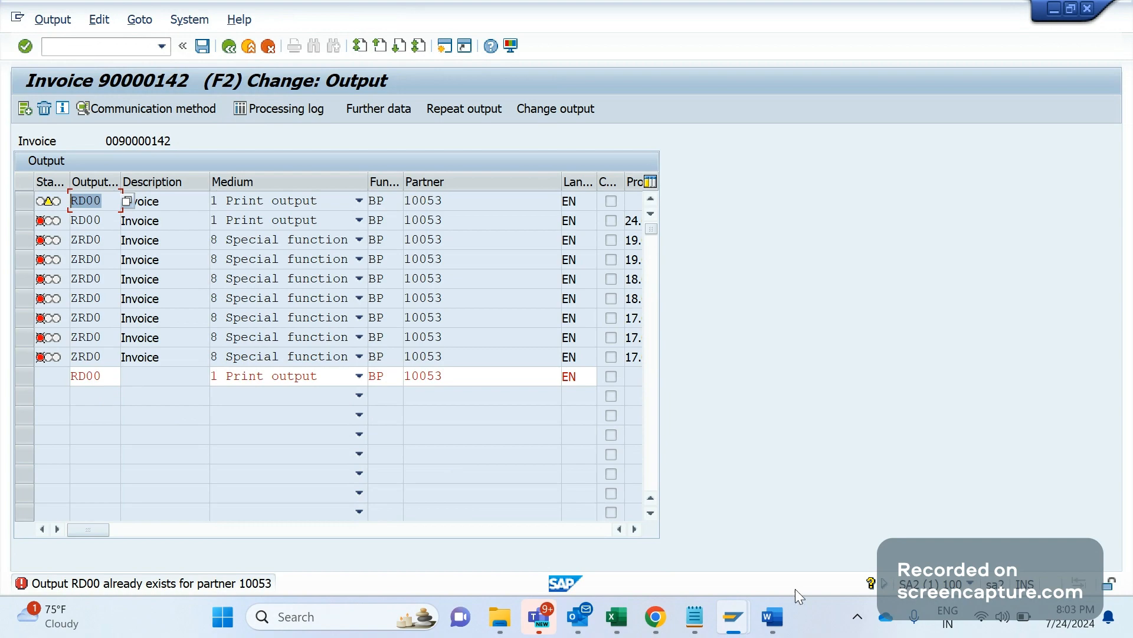
Switch to the SAP SD Enhancements Word document, review the Enhancement 33 solution notes and return to the SAP invoice output screen
{"action": "left_click", "coordinate": [772, 616]}
{"action": "left_click", "coordinate": [796, 568]}
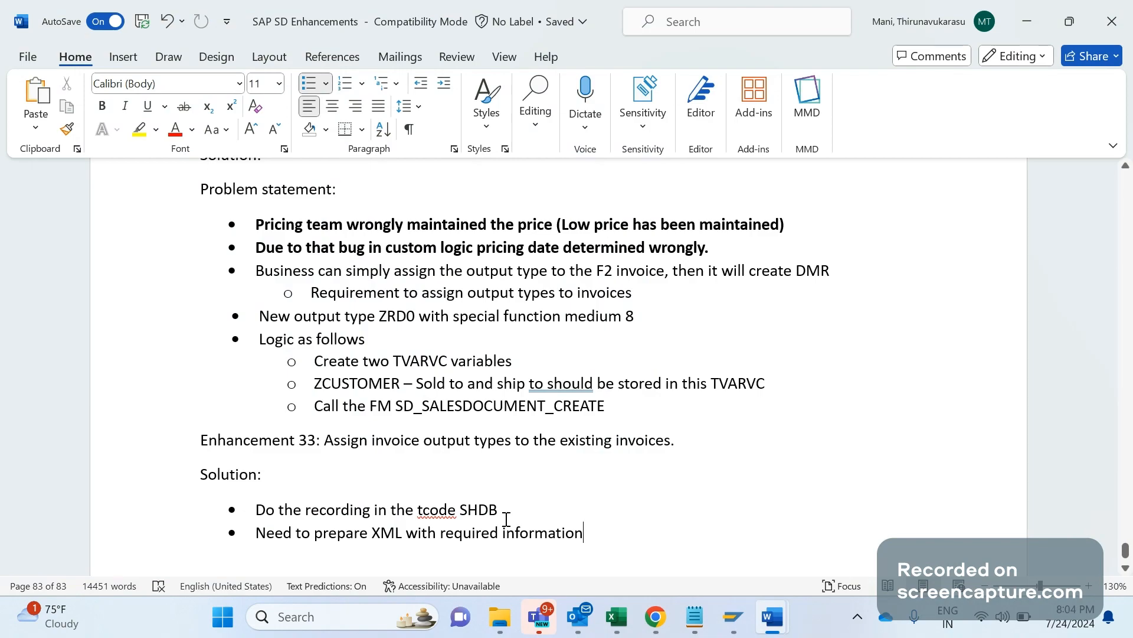
{"action": "left_click", "coordinate": [1032, 18]}
{"action": "left_click", "coordinate": [108, 45]}
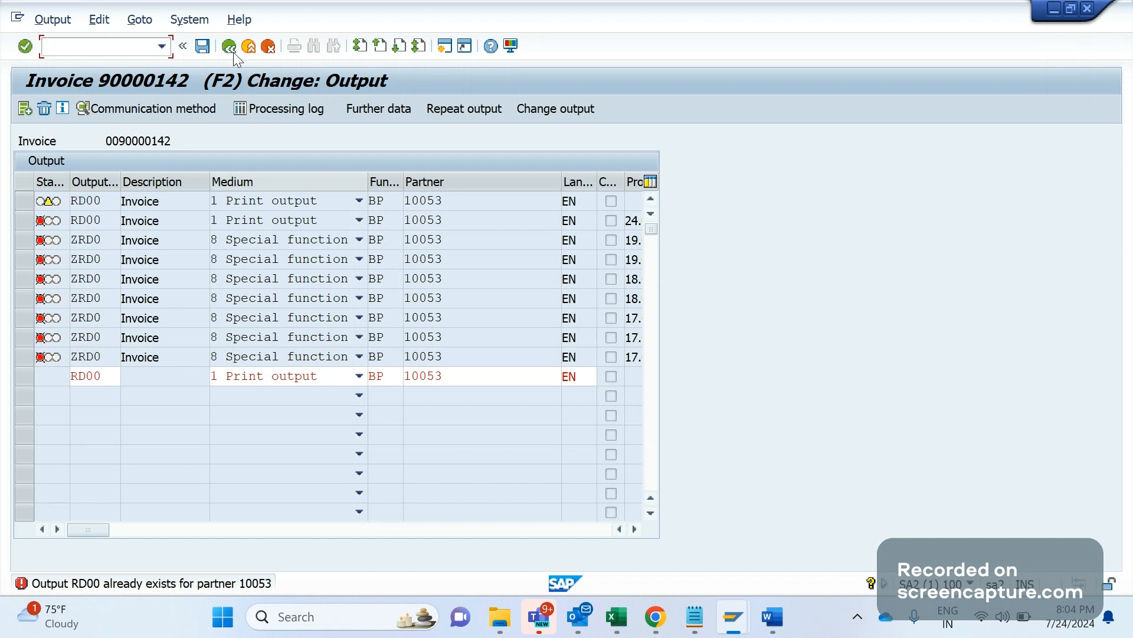
Leave the invoice output screen and close the OK-code prompt of the foreground BDC run
{"action": "type", "text": "/N"}
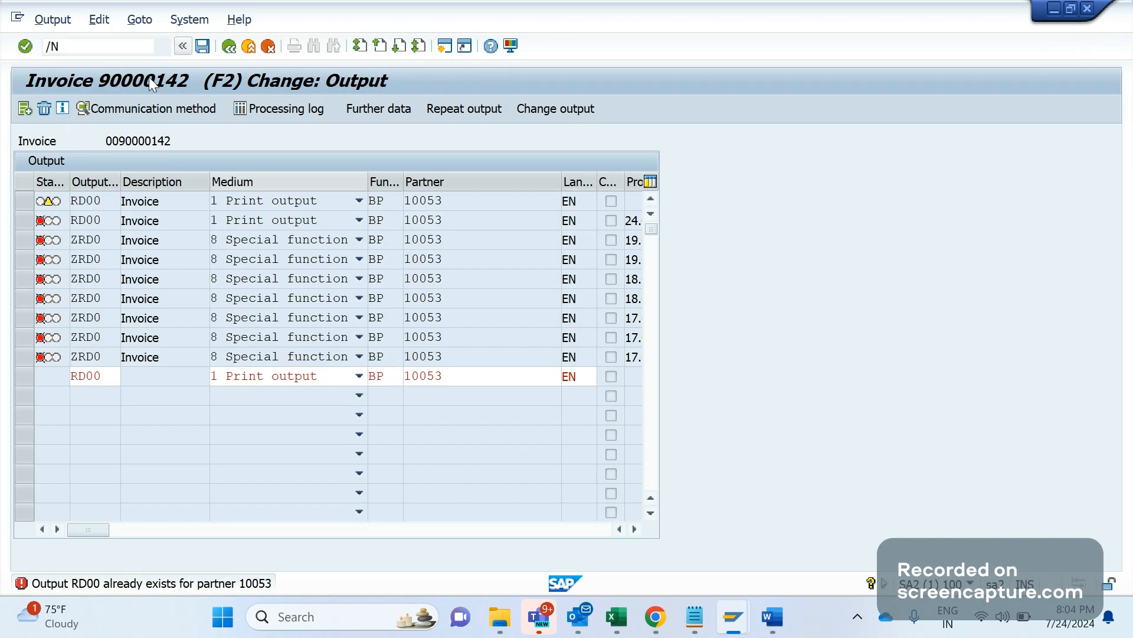
{"action": "key", "text": "Return"}
{"action": "left_click", "coordinate": [509, 512]}
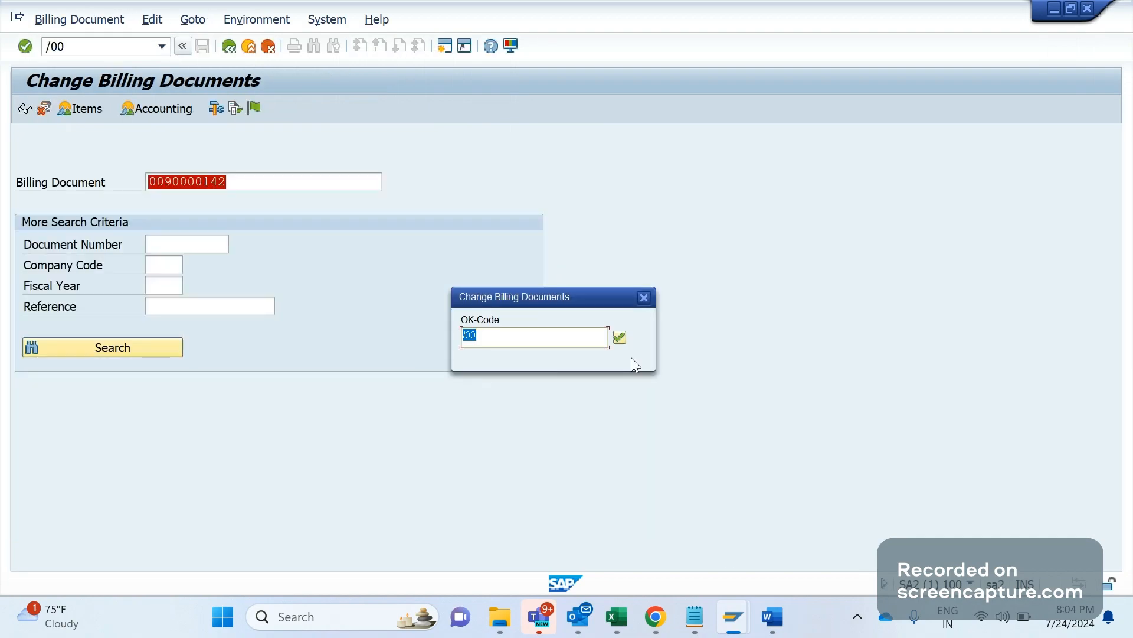
{"action": "left_click", "coordinate": [645, 297]}
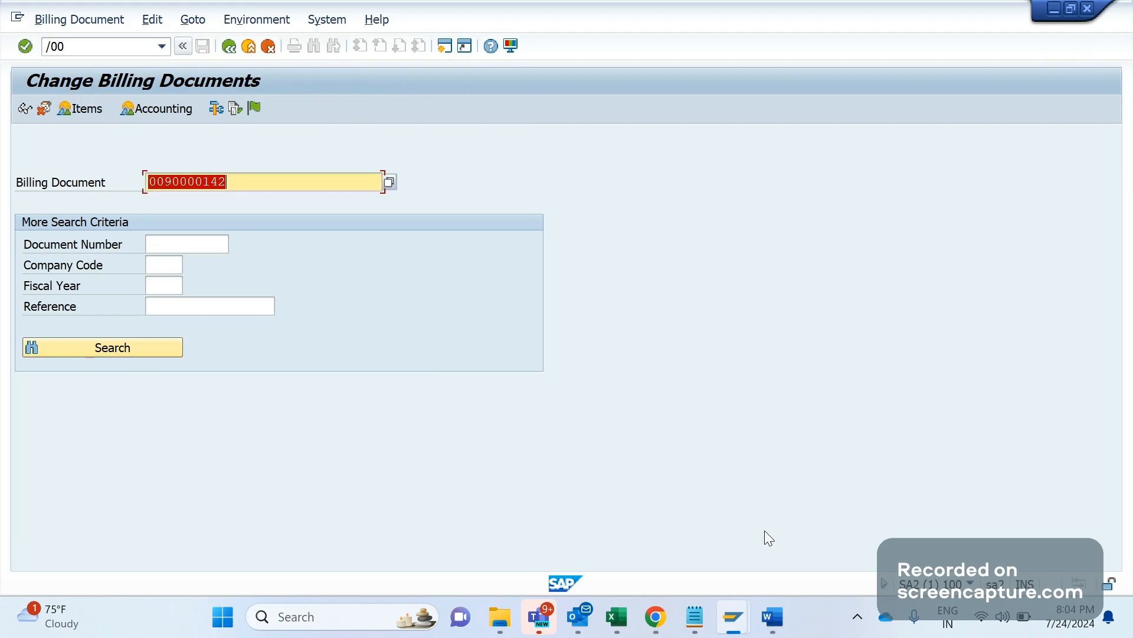
{"action": "left_click", "coordinate": [271, 183]}
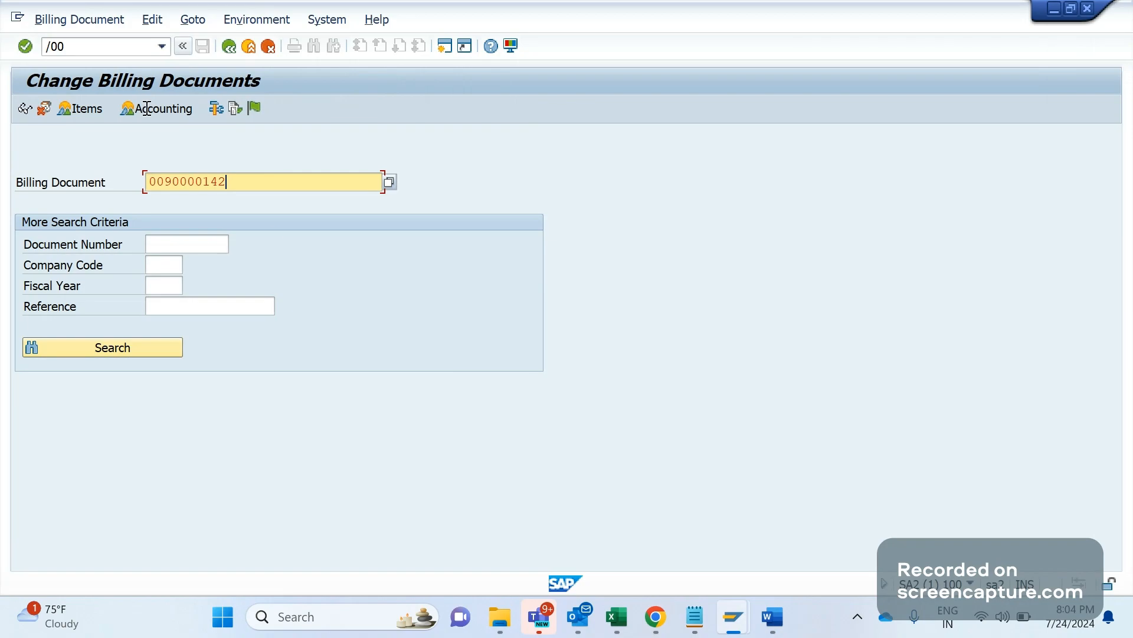
Open the Transaction Recorder (SHDB) and start a new recording named ZSD_INVOICE for transaction VF02
{"action": "left_click", "coordinate": [91, 48]}
{"action": "type", "text": "/N"}
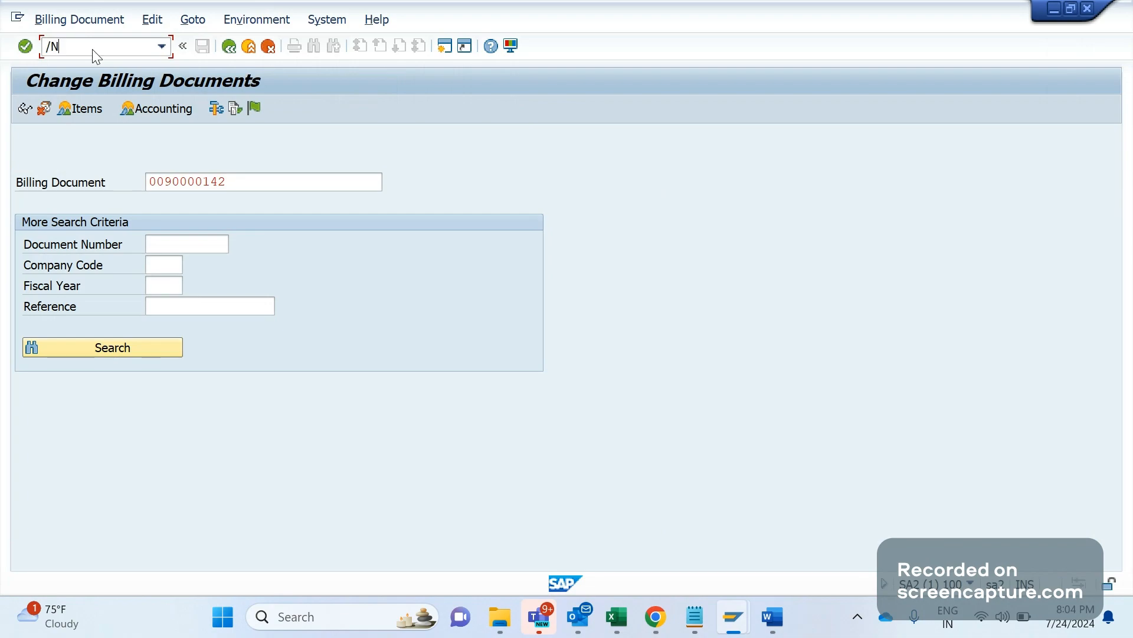
{"action": "type", "text": "SHDB"}
{"action": "key", "text": "Return"}
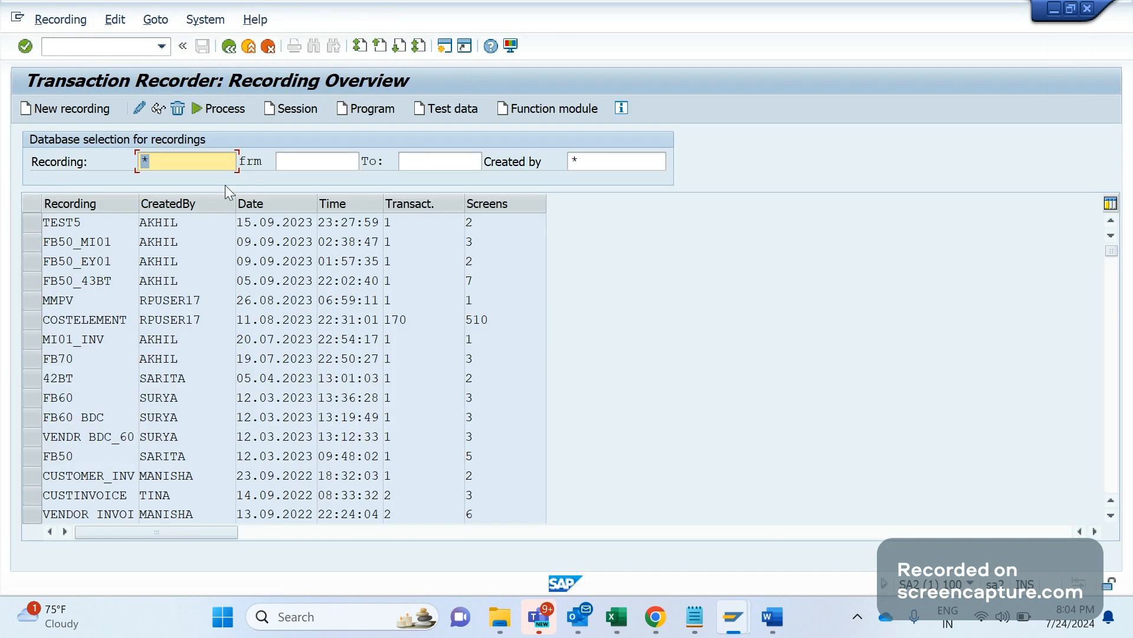
{"action": "left_click", "coordinate": [76, 108]}
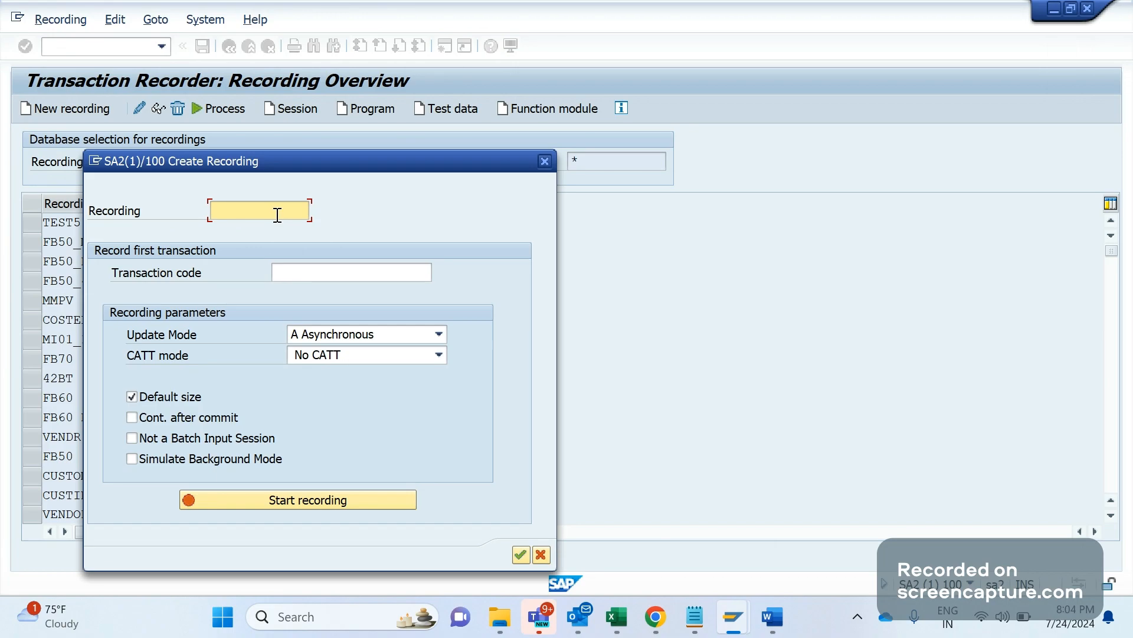
{"action": "type", "text": "ZSD_INVC"}
{"action": "type", "text": "ICE"}
{"action": "left_click", "coordinate": [296, 275]}
{"action": "type", "text": "VFC"}
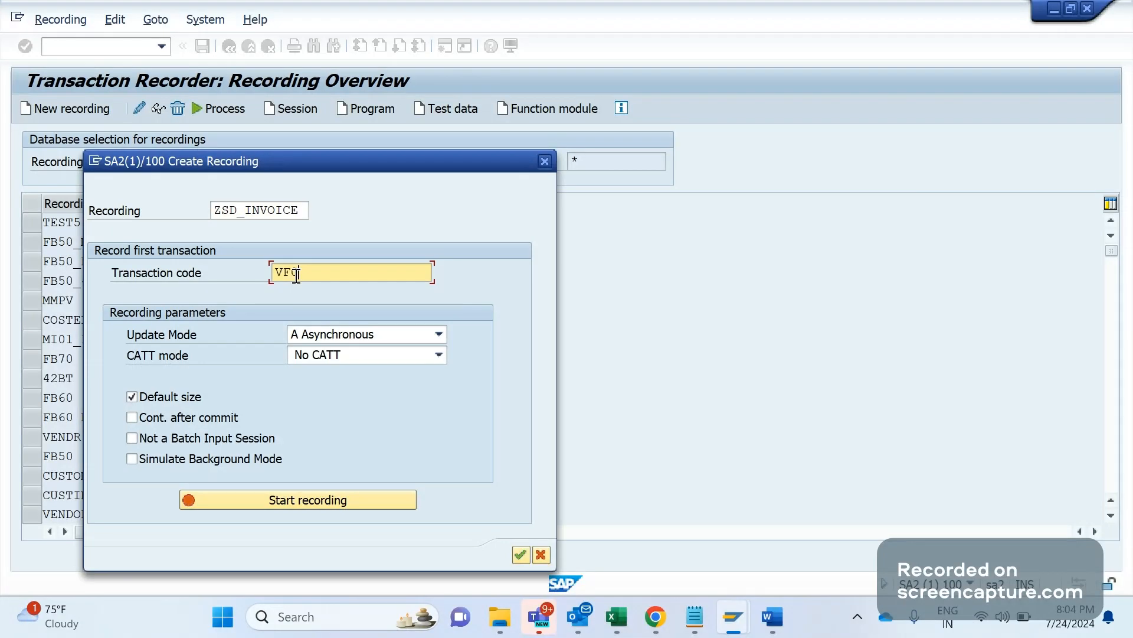
{"action": "type", "text": "2"}
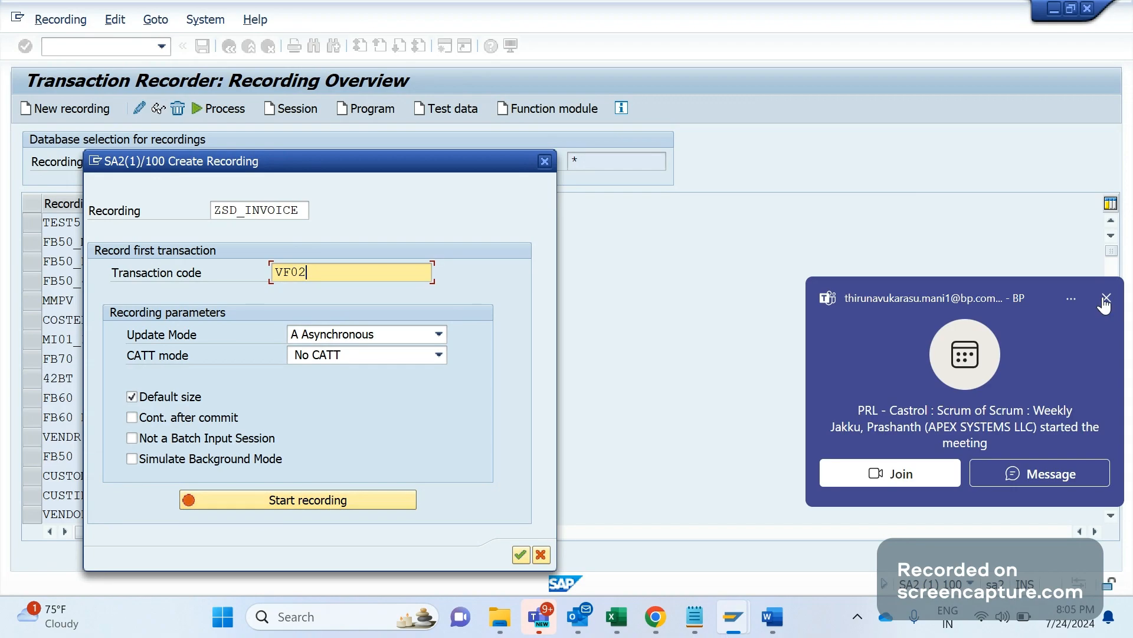
{"action": "left_click", "coordinate": [334, 500]}
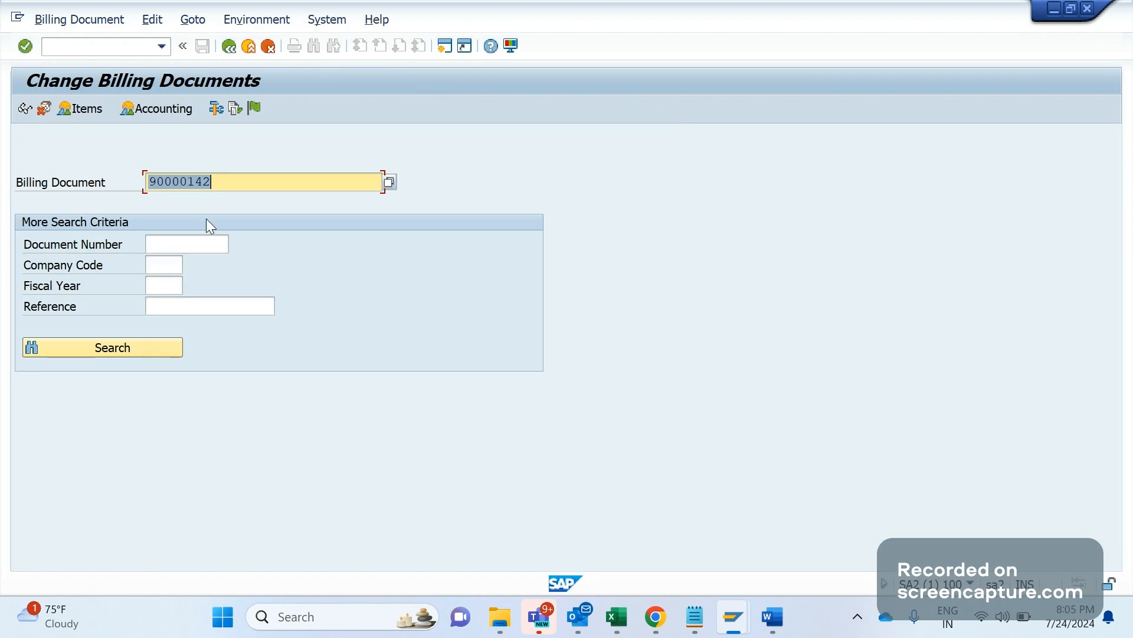
Open the invoice's output list and try to add an RD00 line with medium 1 Print output, function BP, the partner number and language EN
{"action": "key", "text": "Return"}
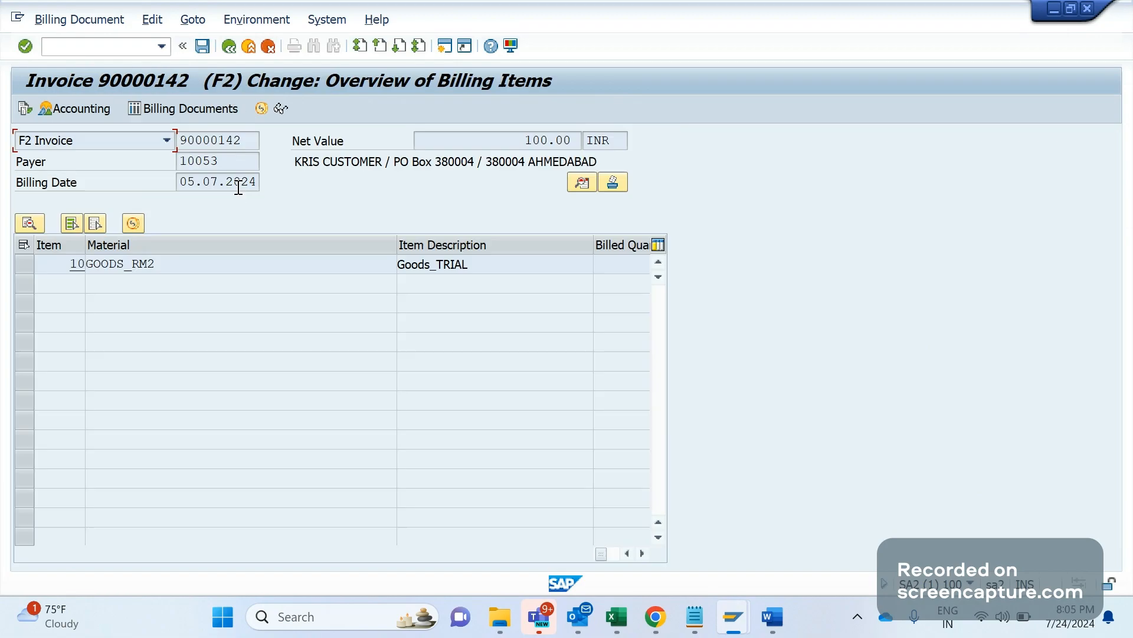
{"action": "left_click", "coordinate": [623, 179]}
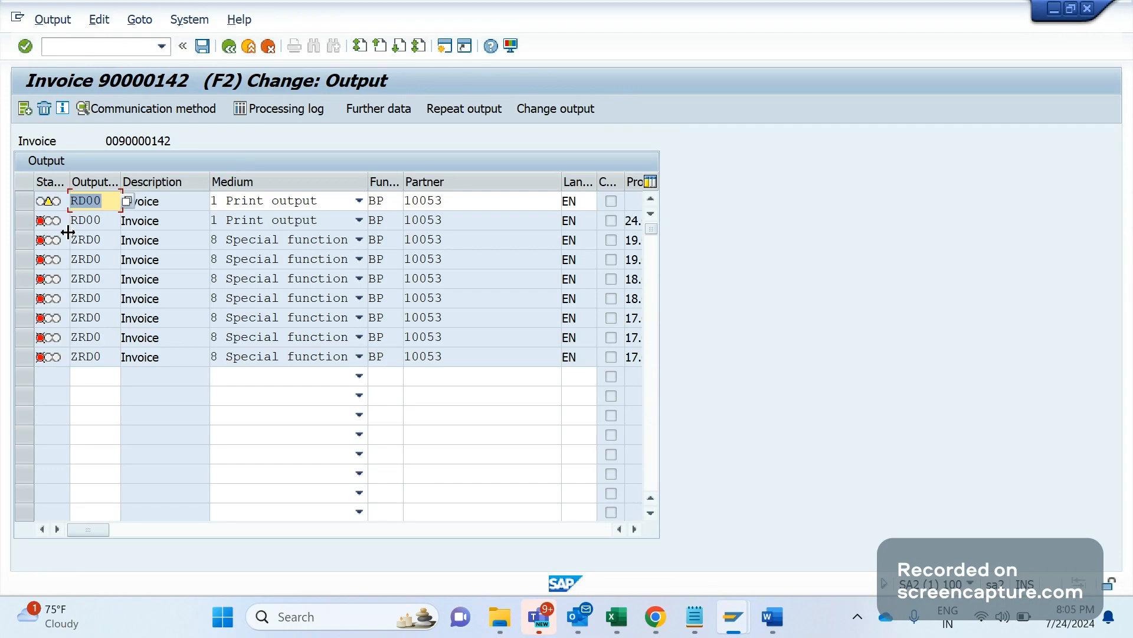
{"action": "left_click", "coordinate": [95, 376]}
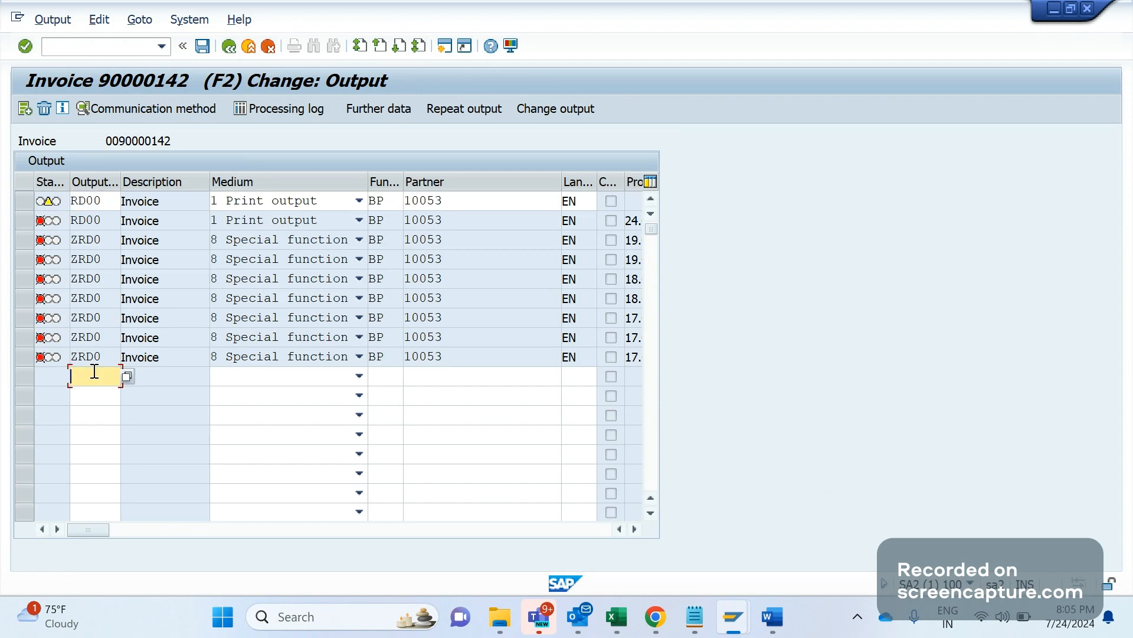
{"action": "type", "text": "RD00"}
{"action": "key", "text": "Tab"}
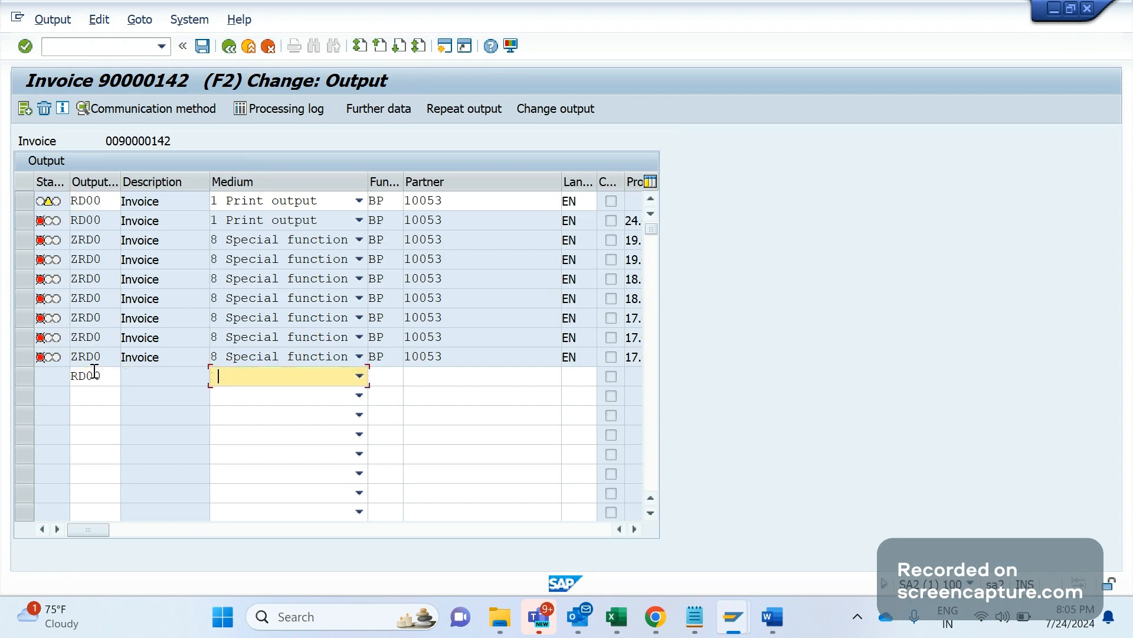
{"action": "type", "text": "1"}
{"action": "key", "text": "Tab"}
{"action": "type", "text": "BP"}
{"action": "key", "text": "Tab"}
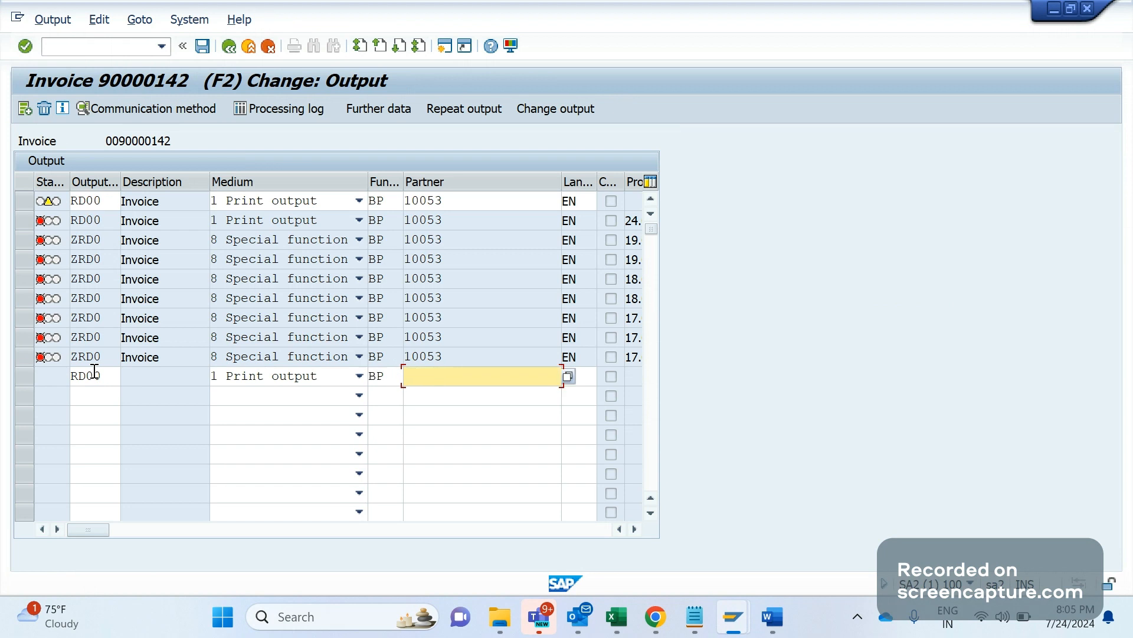
{"action": "type", "text": "10053"}
{"action": "key", "text": "Tab"}
{"action": "type", "text": "E"}
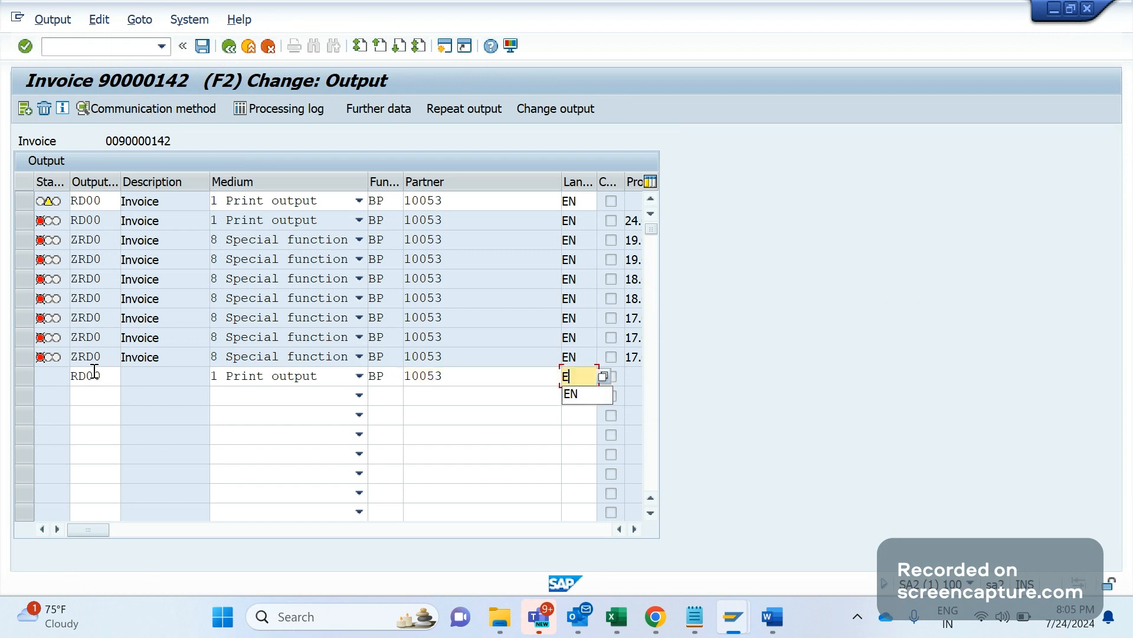
{"action": "type", "text": "N"}
{"action": "key", "text": "Return"}
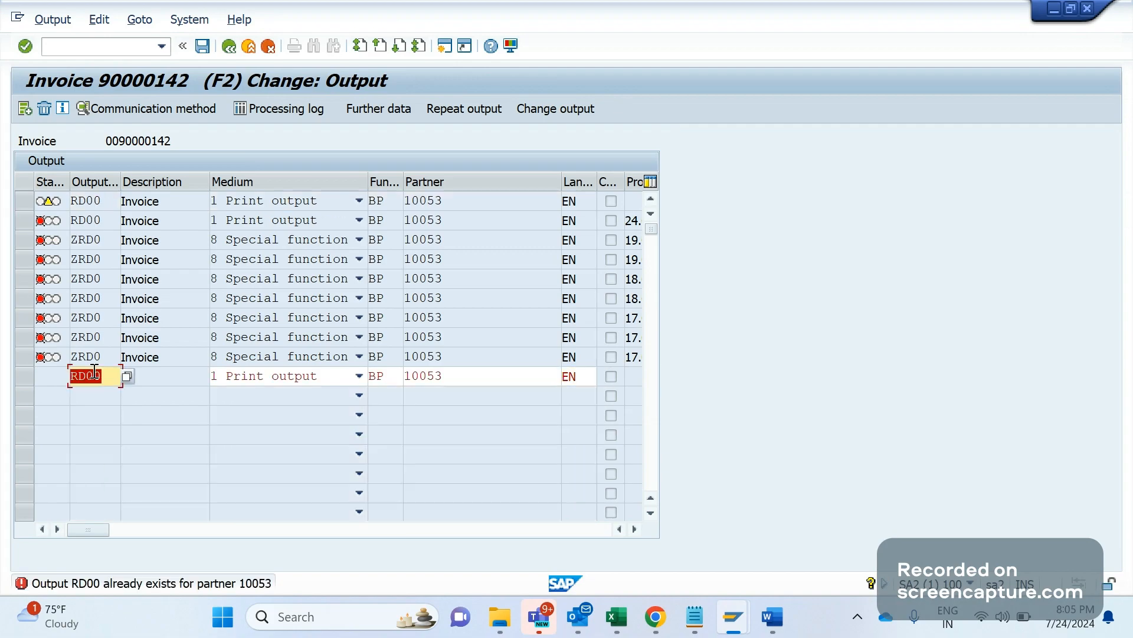
Close the current recording session and open the Transaction Recorder (SHDB) in the ABAP Editor session instead
{"action": "left_click", "coordinate": [198, 51]}
{"action": "left_click", "coordinate": [1088, 9]}
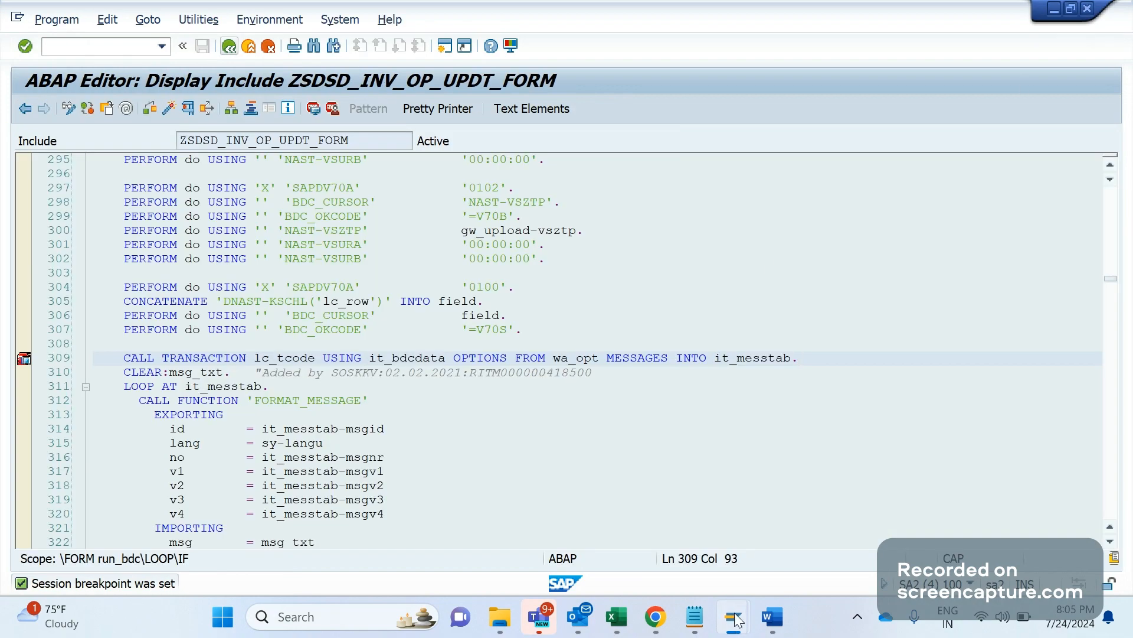
{"action": "left_click", "coordinate": [129, 49]}
{"action": "type", "text": "/NSHDB"}
{"action": "key", "text": "Return"}
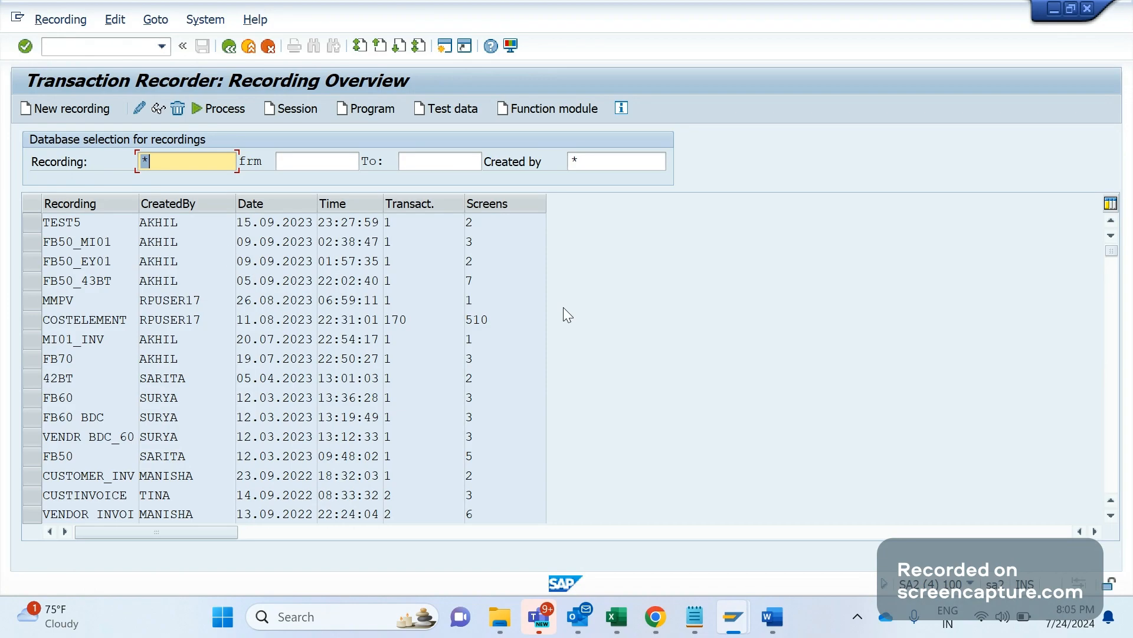
Look through the existing recordings and filter the overview by the creator's user name
{"action": "left_click", "coordinate": [433, 302]}
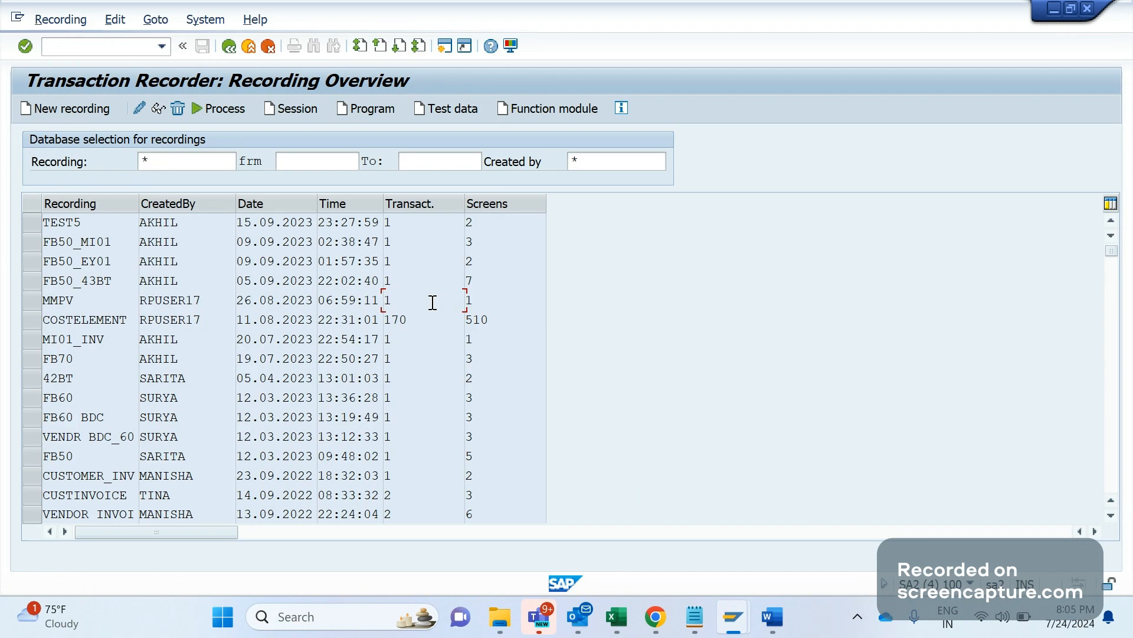
{"action": "scroll", "coordinate": [433, 302], "scroll_direction": "down", "scroll_amount": 3}
{"action": "scroll", "coordinate": [432, 302], "scroll_direction": "up", "scroll_amount": 3}
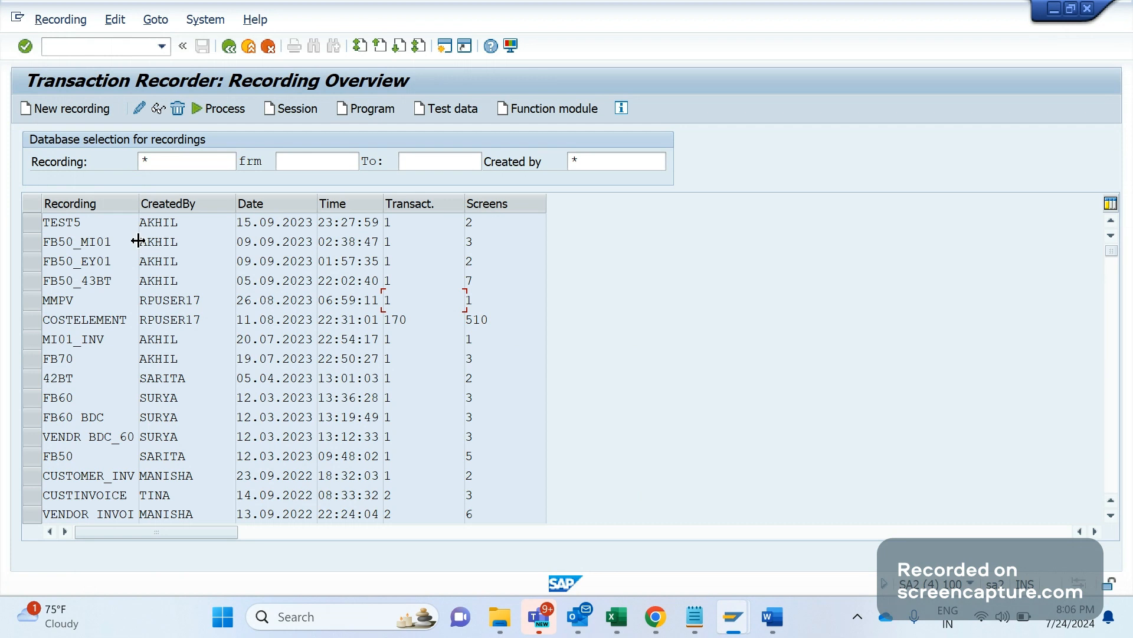
{"action": "left_click_drag", "start_coordinate": [155, 164], "coordinate": [105, 173]}
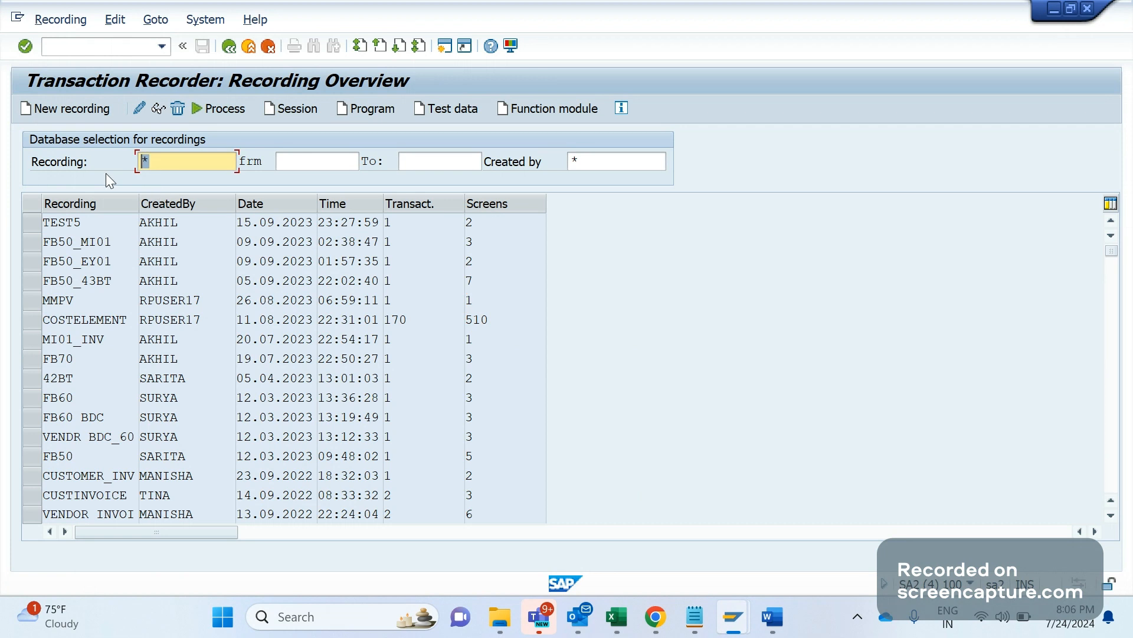
{"action": "left_click", "coordinate": [577, 167]}
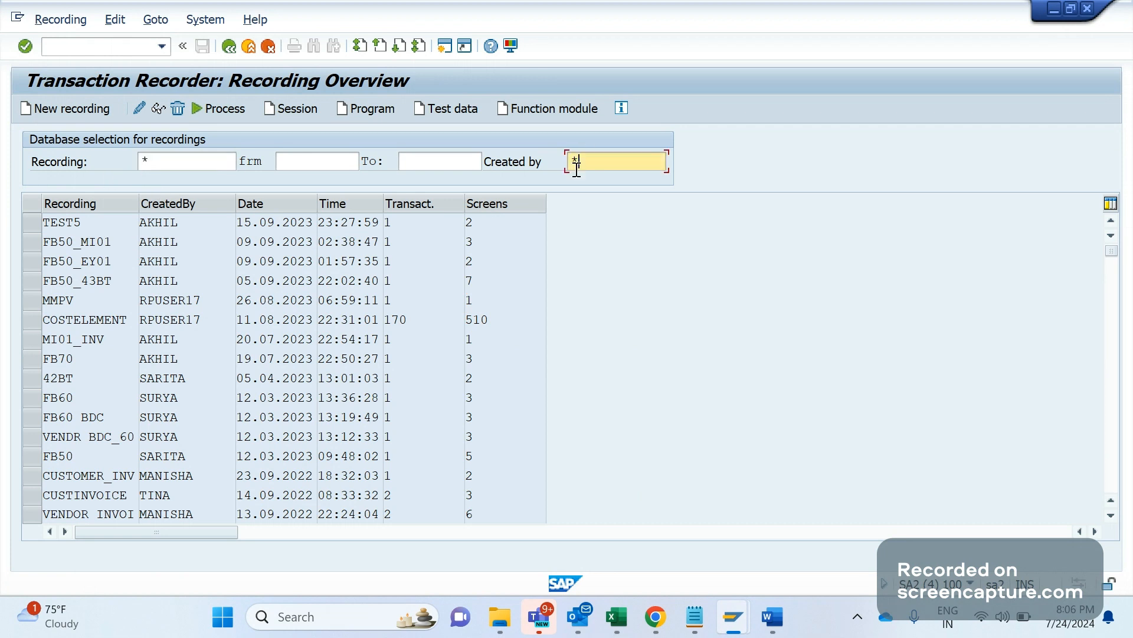
{"action": "left_click_drag", "start_coordinate": [577, 168], "coordinate": [543, 174]}
{"action": "type", "text": "THIRU"}
{"action": "key", "text": "Return"}
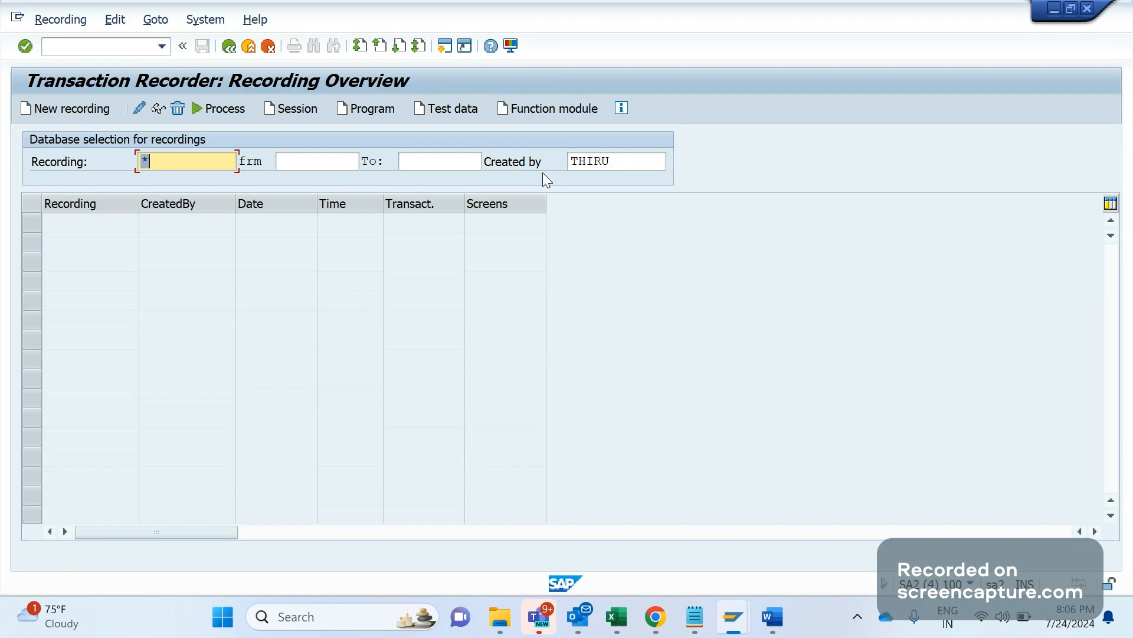
Start a new recording named ZSD_INVOICE for transaction VF02 with Cont. after commit enabled
{"action": "left_click", "coordinate": [84, 99]}
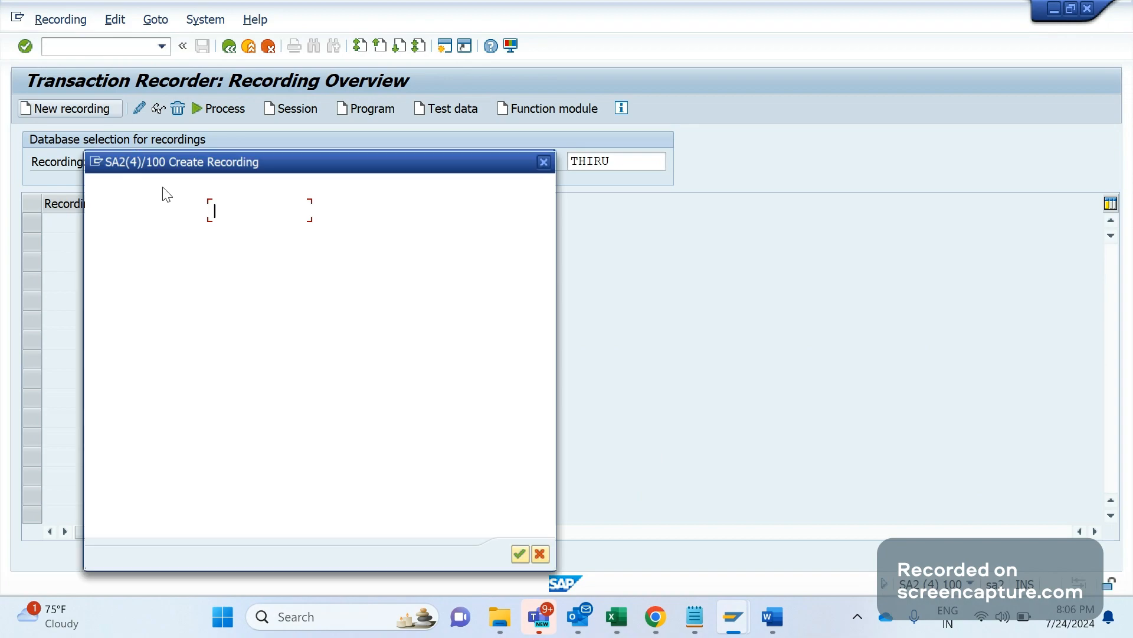
{"action": "left_click", "coordinate": [239, 210]}
{"action": "left_click", "coordinate": [254, 227]}
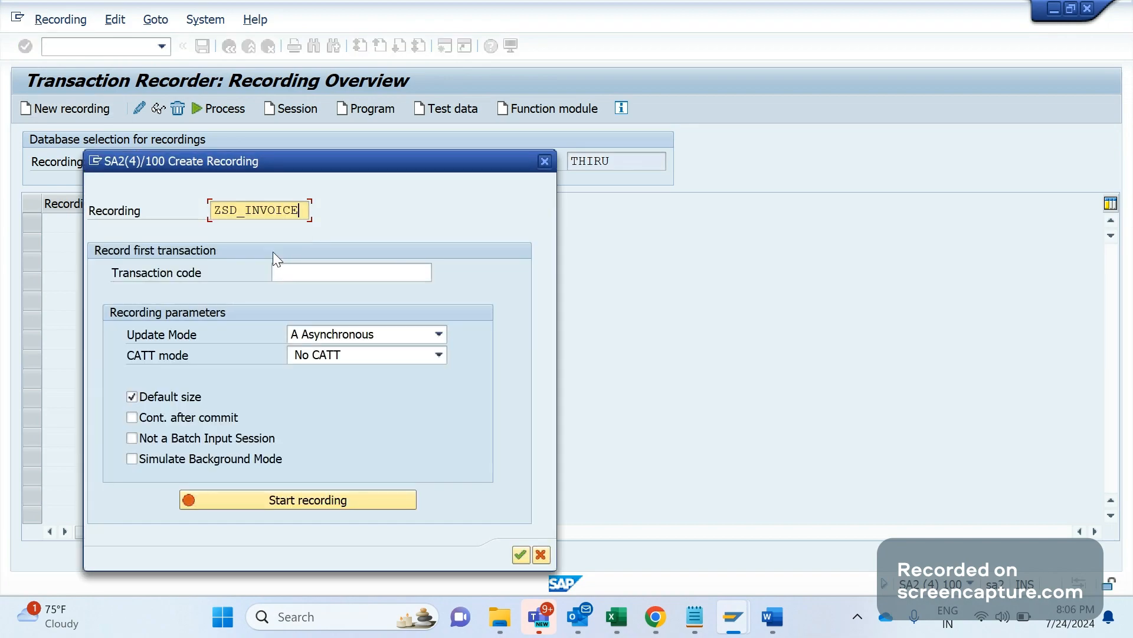
{"action": "left_click", "coordinate": [278, 268]}
{"action": "type", "text": "VF02"}
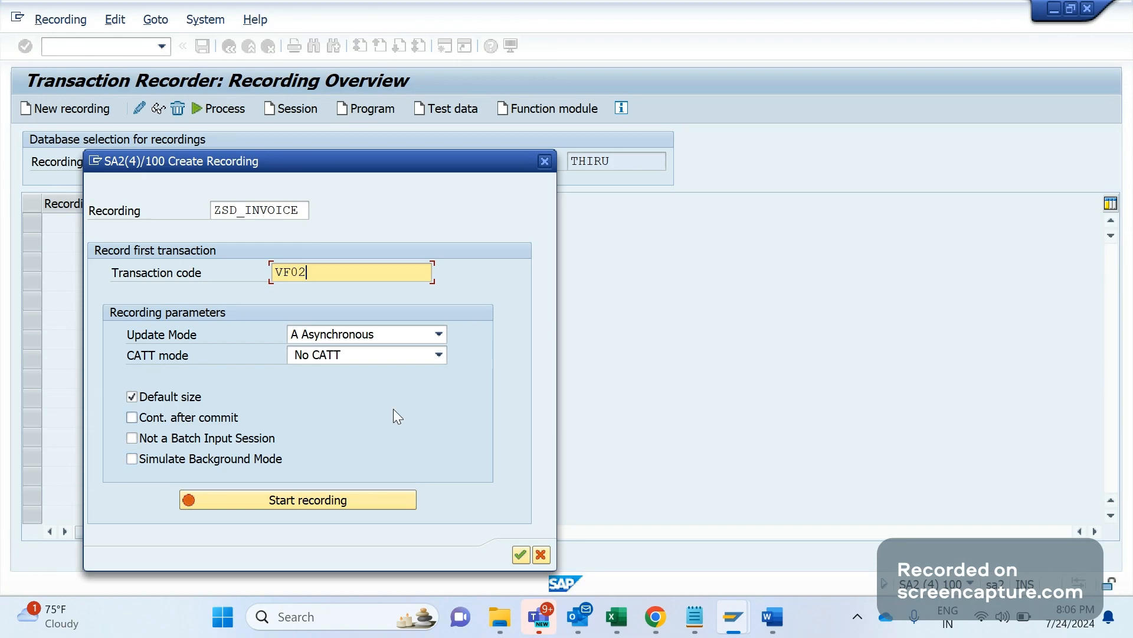
{"action": "left_click", "coordinate": [439, 356]}
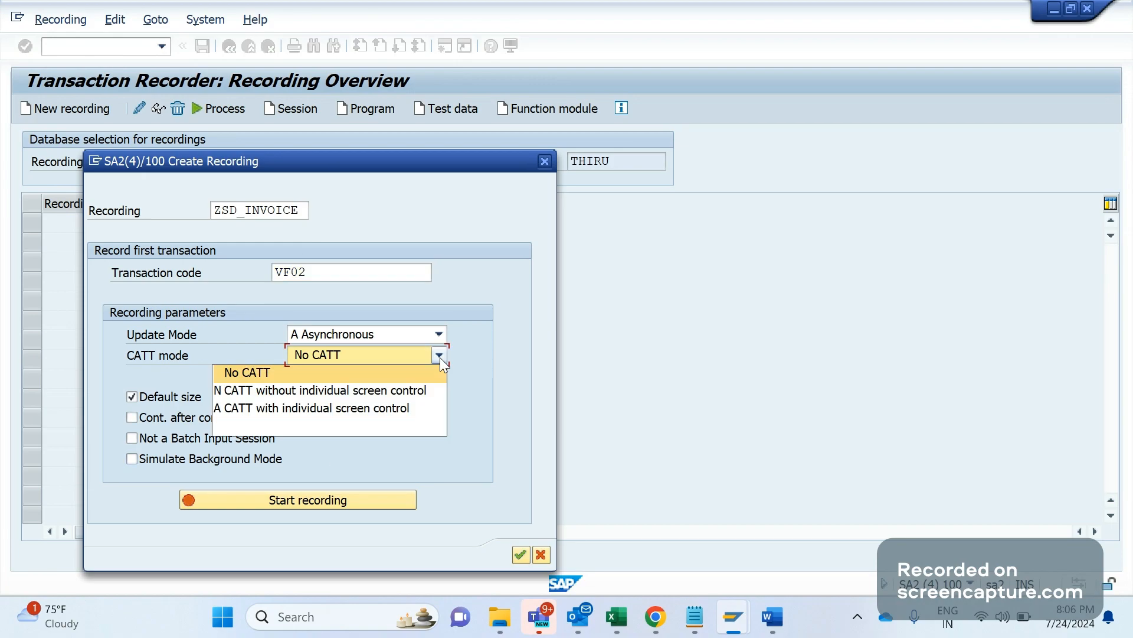
{"action": "left_click", "coordinate": [440, 356]}
{"action": "left_click", "coordinate": [132, 418]}
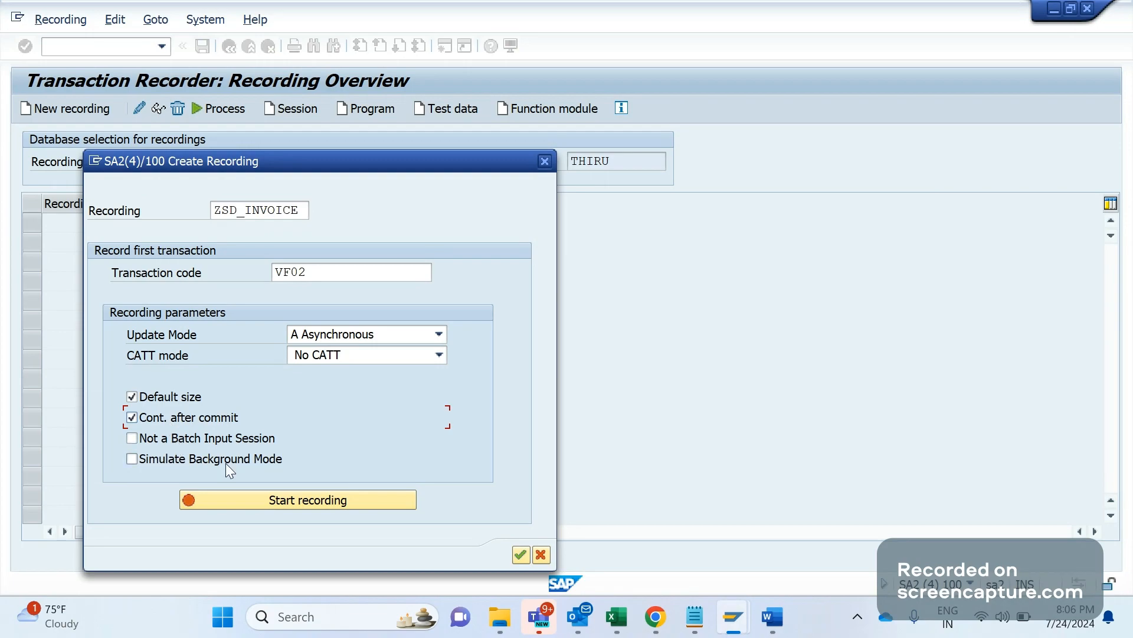
{"action": "left_click", "coordinate": [285, 501]}
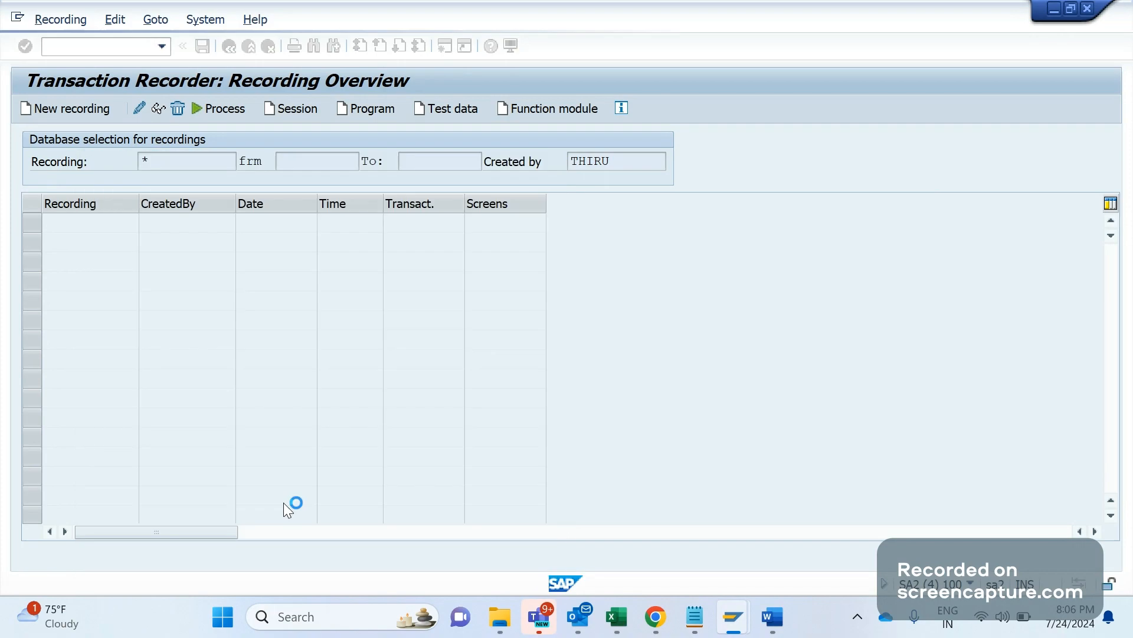
Open the prefilled invoice for change in the VF02 recording and display its header output list
{"action": "mouse_move", "coordinate": [732, 614]}
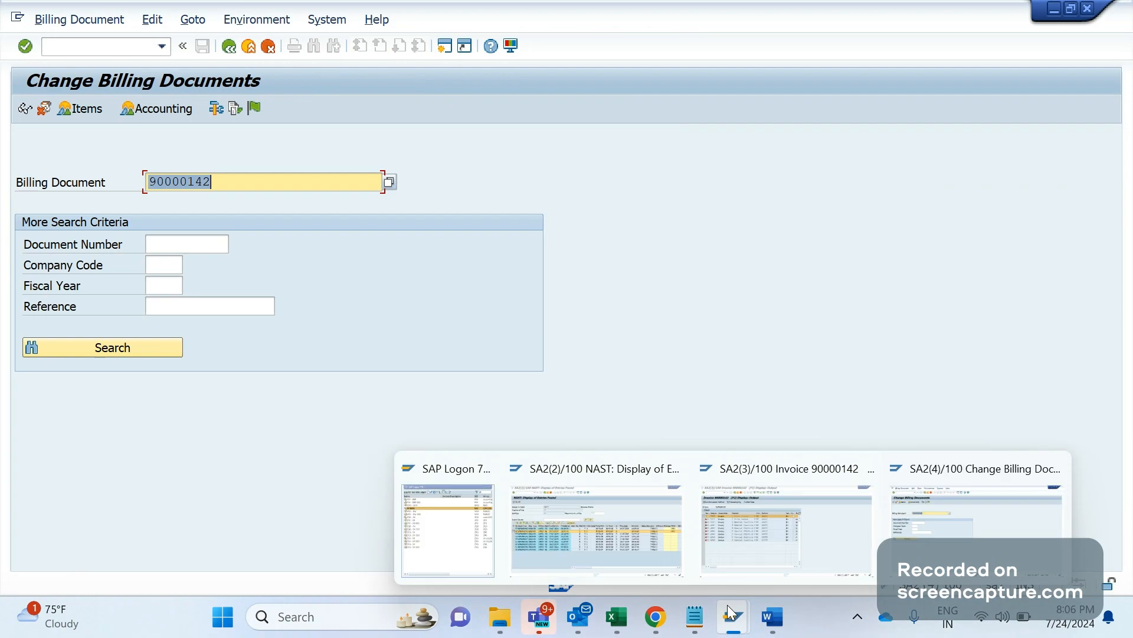
{"action": "left_click", "coordinate": [454, 301]}
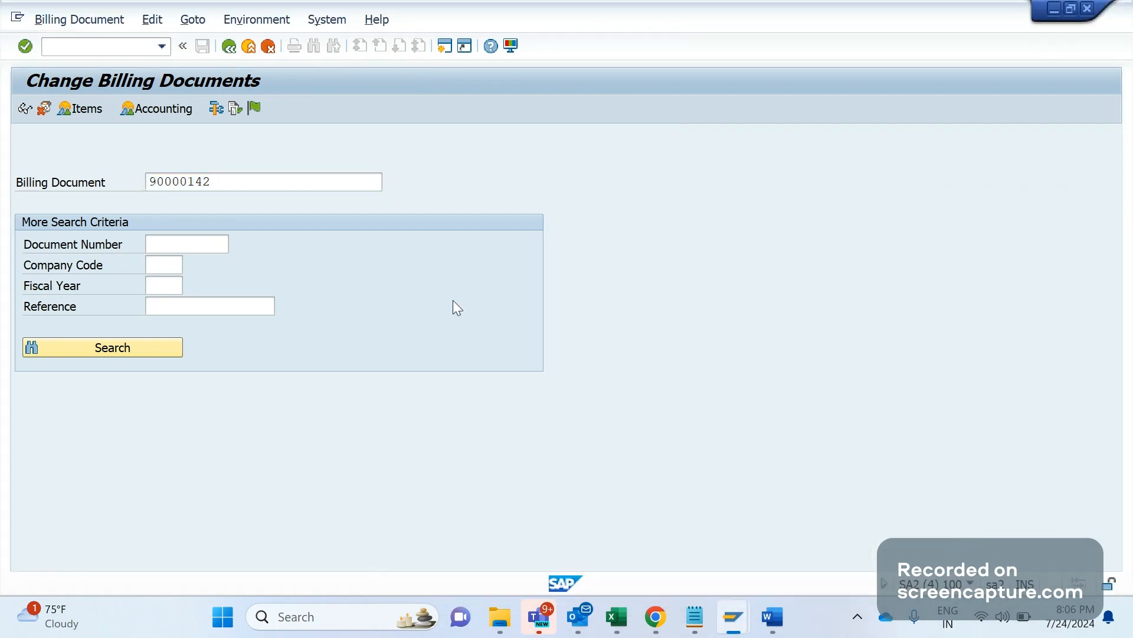
{"action": "key", "text": "Return"}
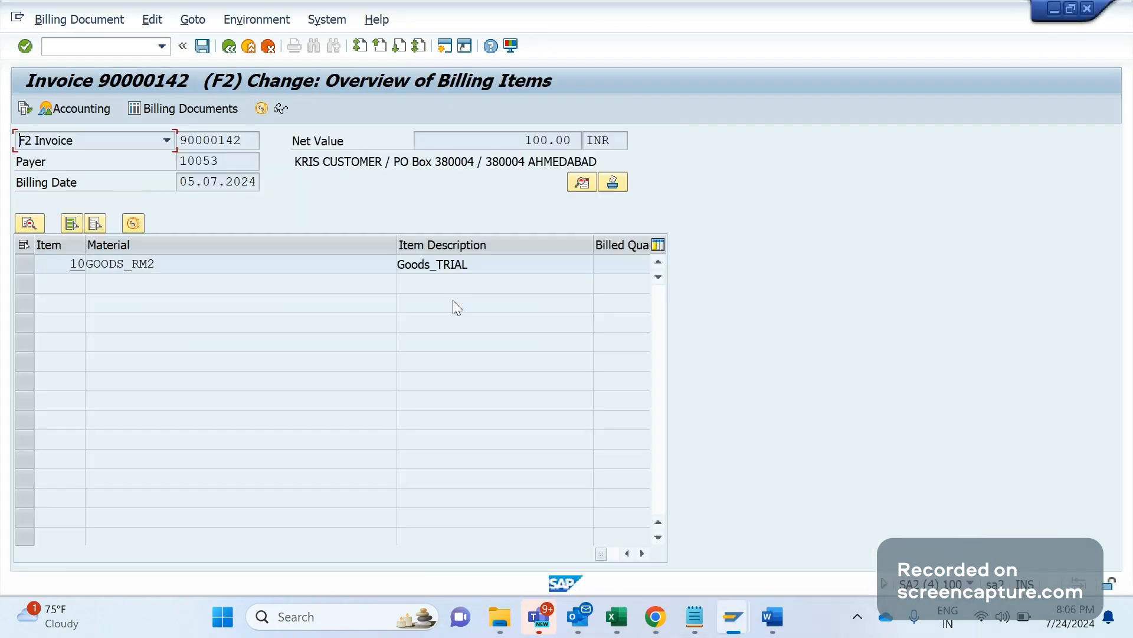
{"action": "left_click", "coordinate": [614, 187]}
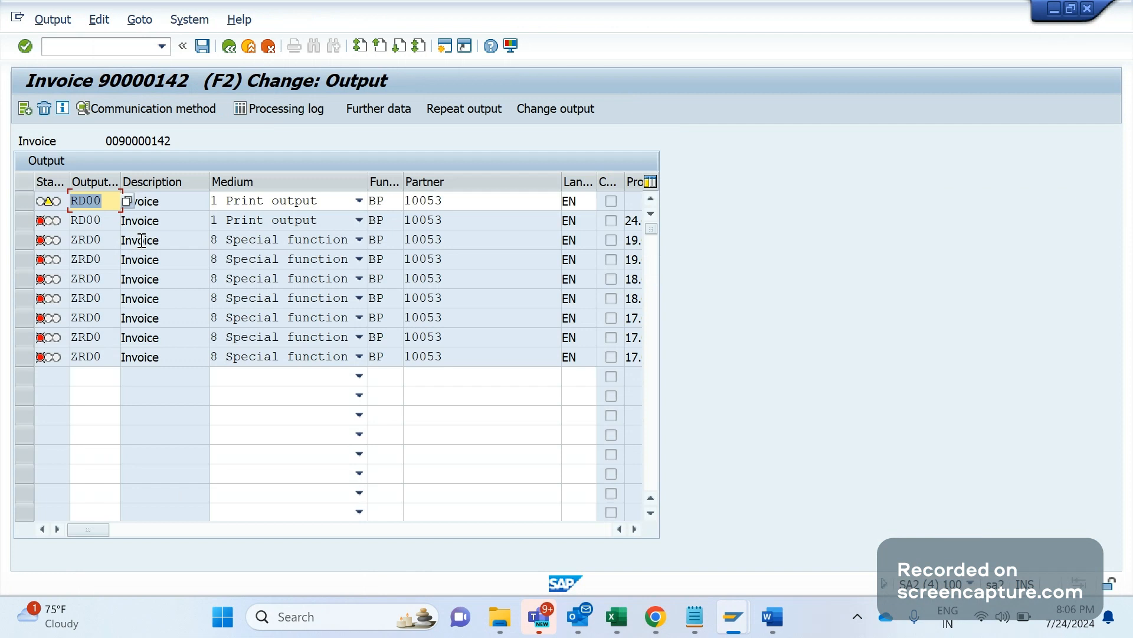
Try to add and save an RD00 output line with medium 1 Print output, function BP, the partner number and language EN
{"action": "left_click", "coordinate": [104, 378]}
{"action": "type", "text": "RD"}
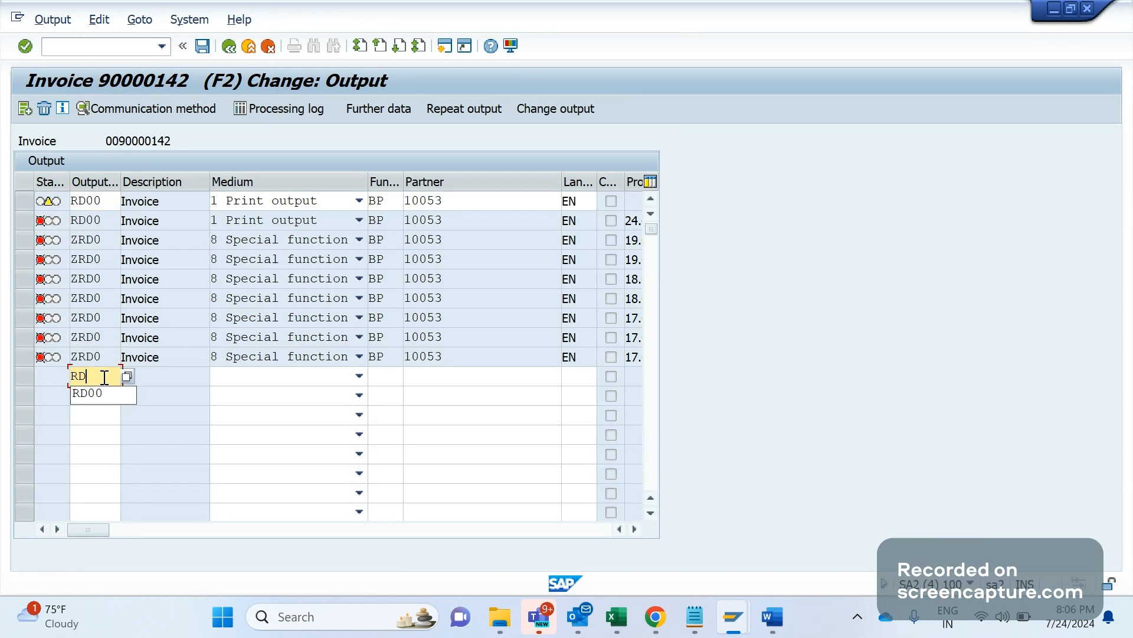
{"action": "type", "text": "00"}
{"action": "key", "text": "Tab"}
{"action": "key", "text": "Tab"}
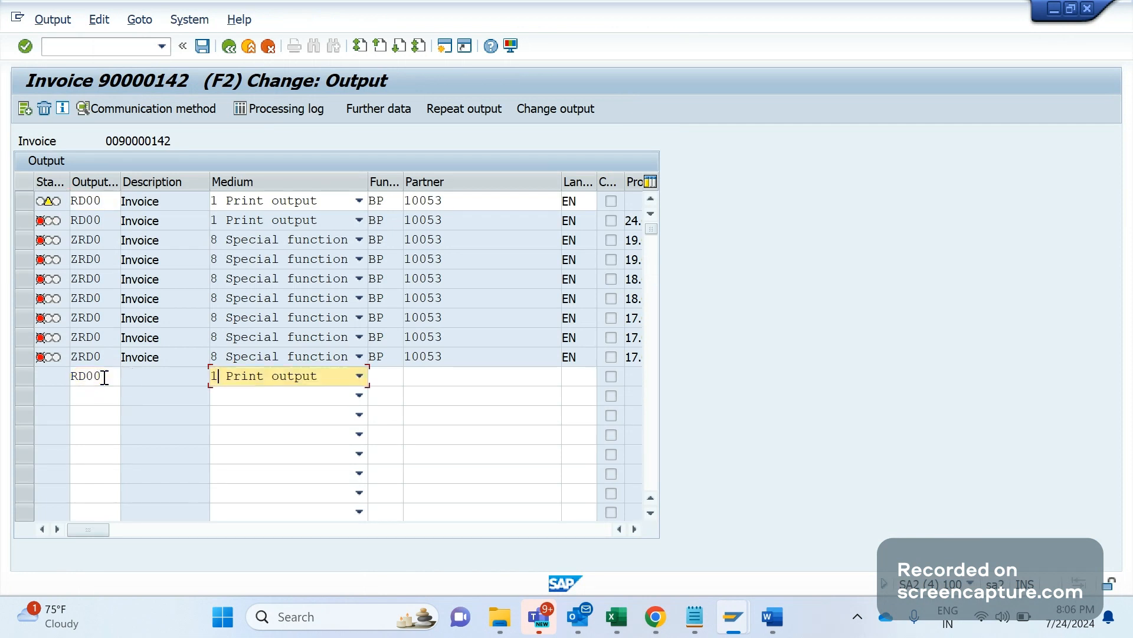
{"action": "type", "text": "BP"}
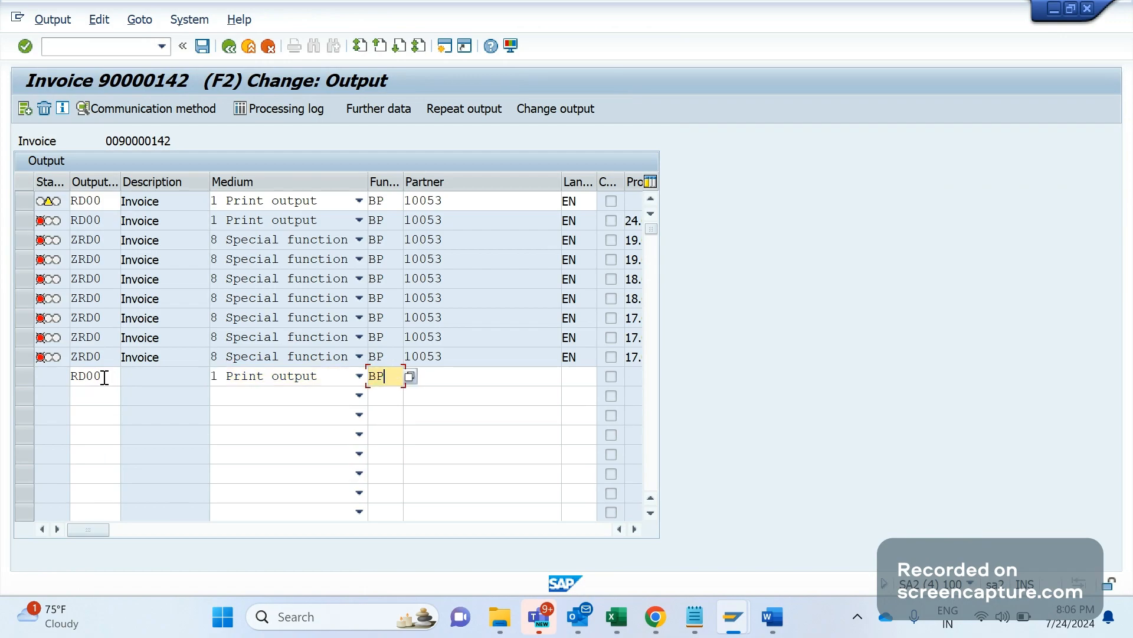
{"action": "key", "text": "Tab"}
{"action": "key", "text": "Down"}
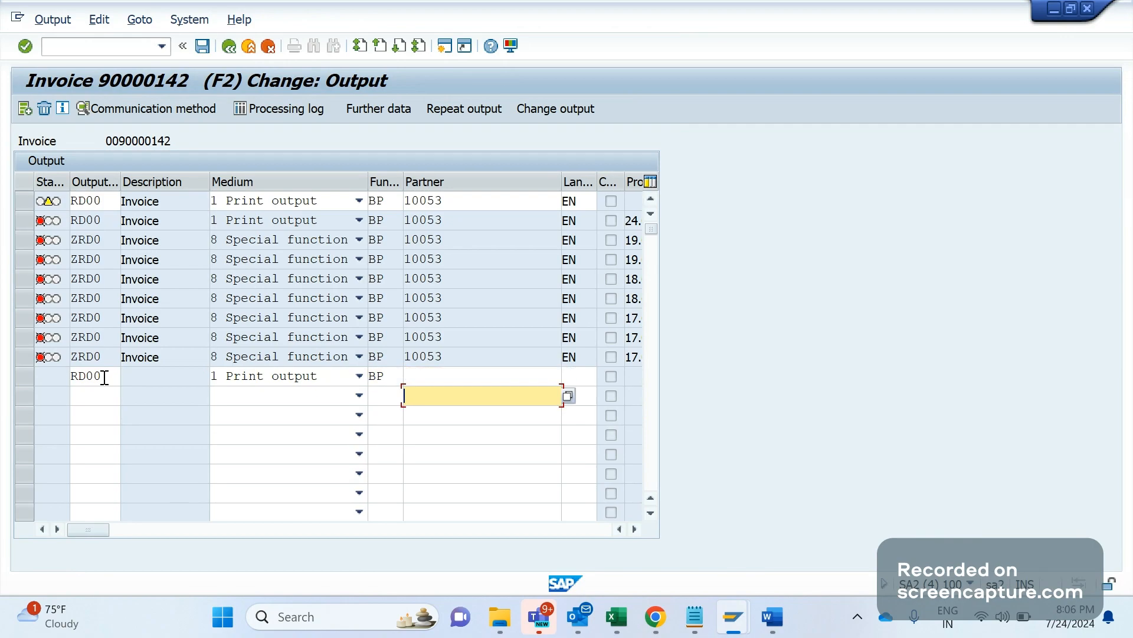
{"action": "key", "text": "Up"}
{"action": "type", "text": "10053"}
{"action": "key", "text": "Tab"}
{"action": "type", "text": "2"}
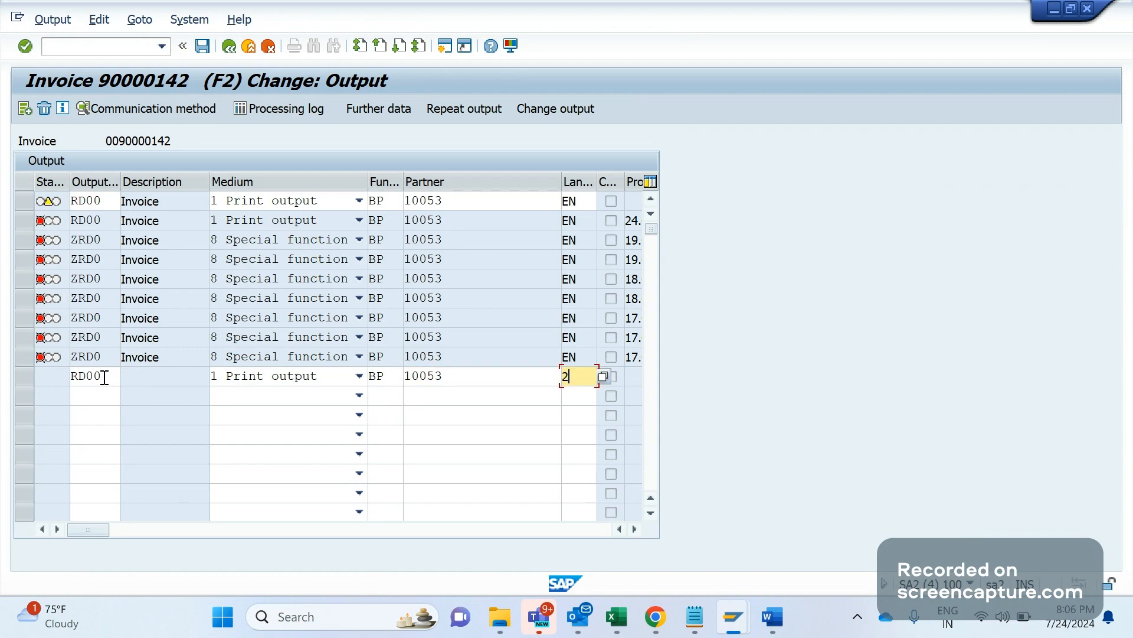
{"action": "key", "text": "Return"}
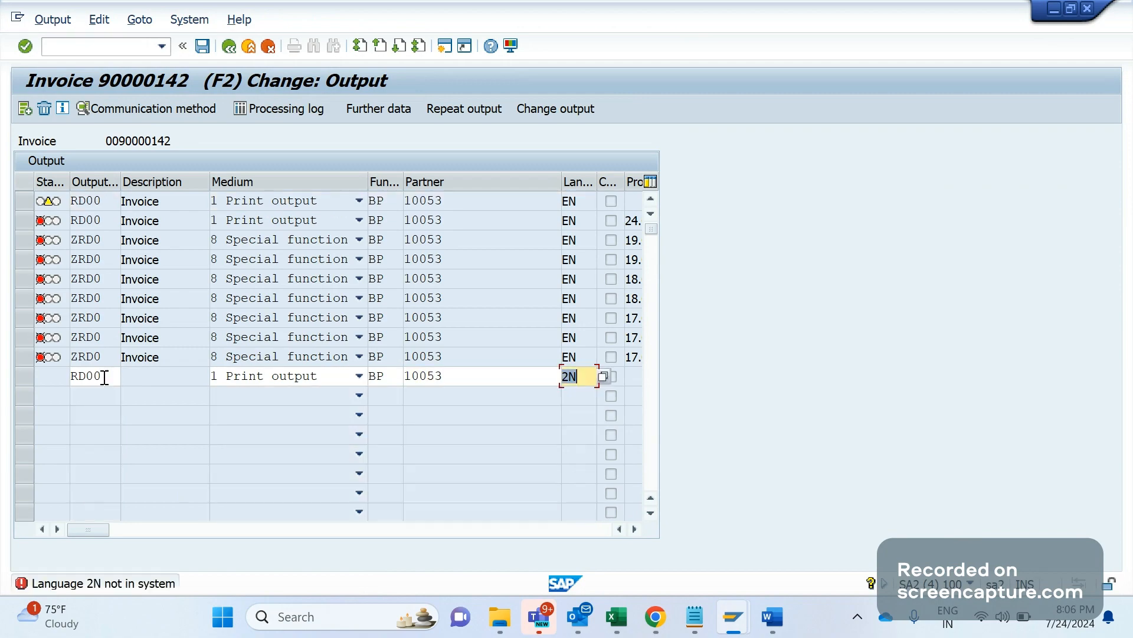
{"action": "type", "text": "EN"}
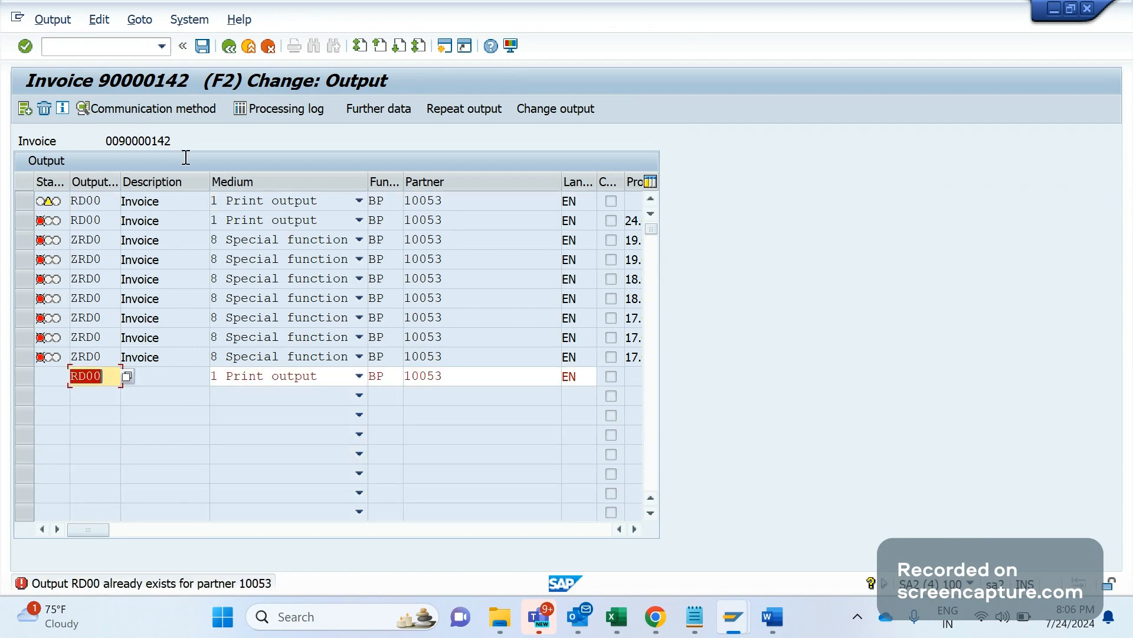
{"action": "left_click", "coordinate": [203, 46]}
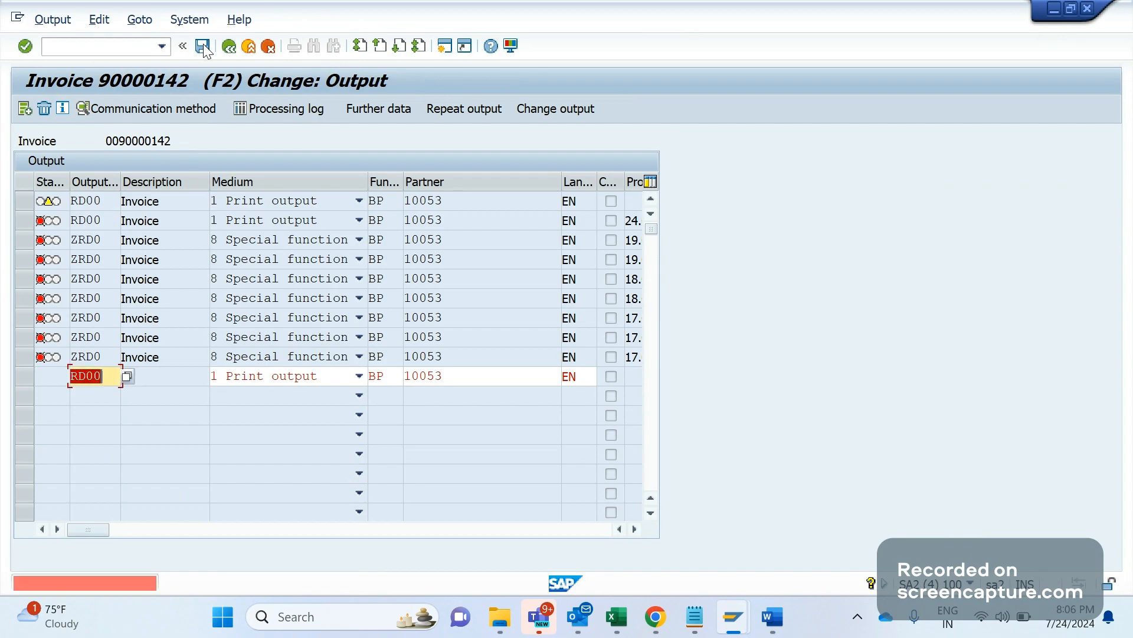
Clear the output type, medium, partner and language from the rejected RD00 line
{"action": "left_click", "coordinate": [236, 52]}
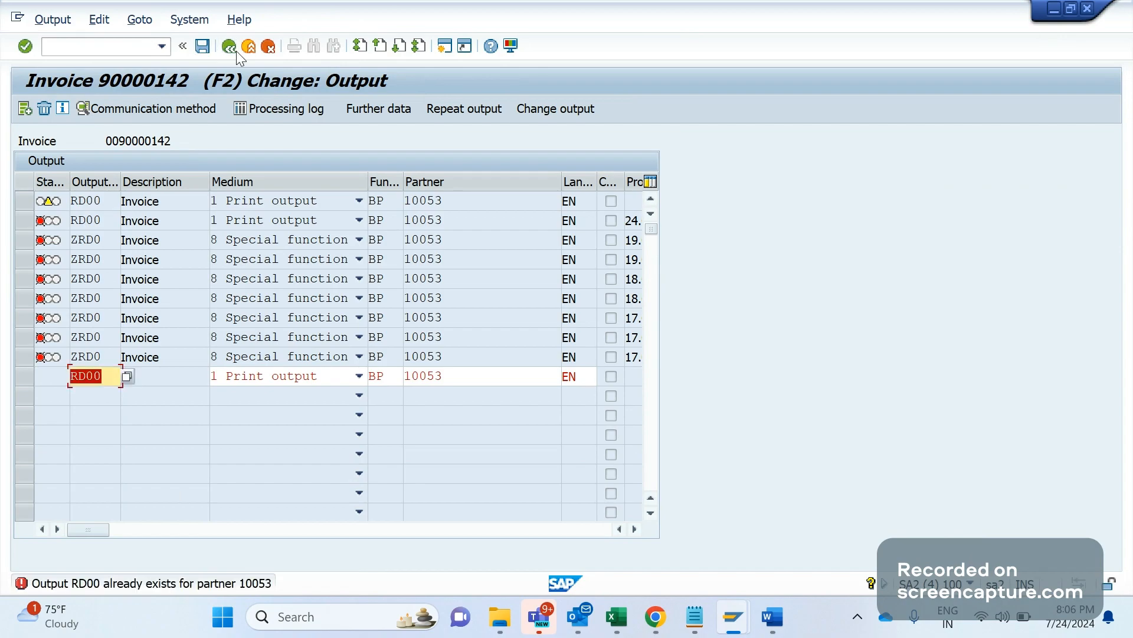
{"action": "key", "text": "Delete"}
{"action": "key", "text": "Tab"}
{"action": "key", "text": "Delete"}
{"action": "key", "text": "Tab"}
{"action": "key", "text": "Tab"}
{"action": "key", "text": "Delete"}
{"action": "key", "text": "Tab"}
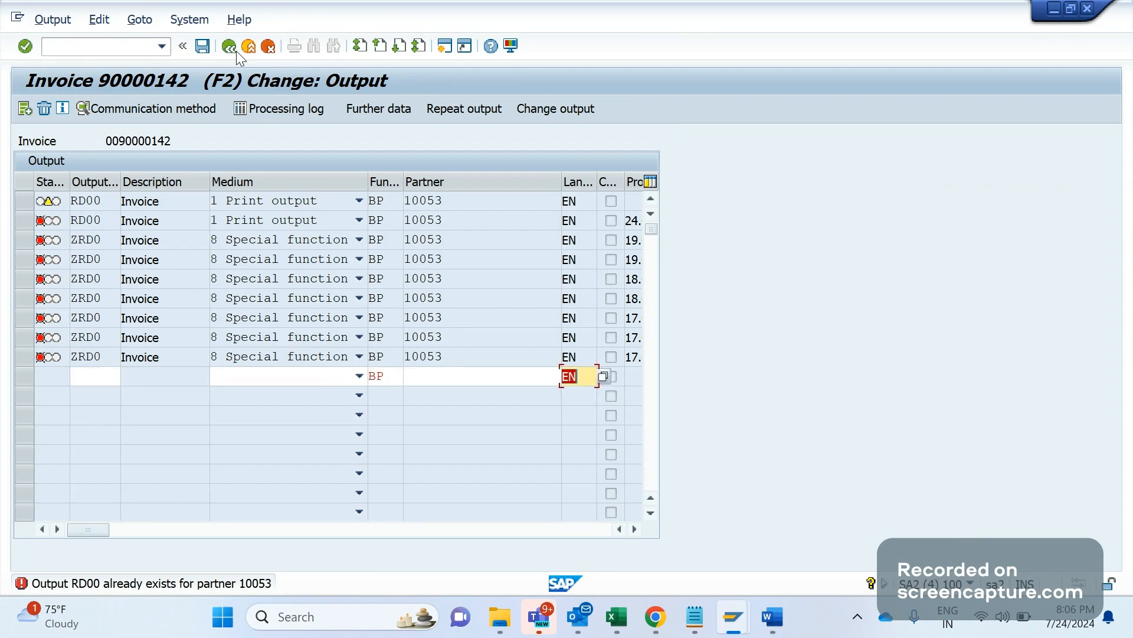
{"action": "key", "text": "Delete"}
{"action": "key", "text": "shift+Tab"}
{"action": "key", "text": "shift+Tab"}
{"action": "key", "text": "Return"}
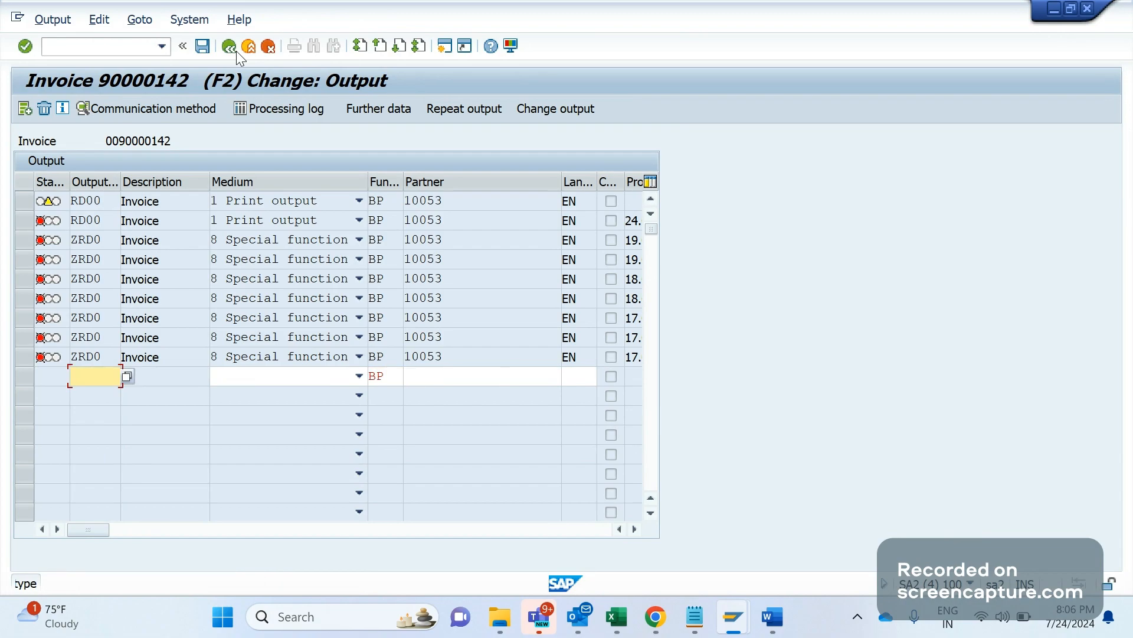
{"action": "left_click", "coordinate": [204, 48]}
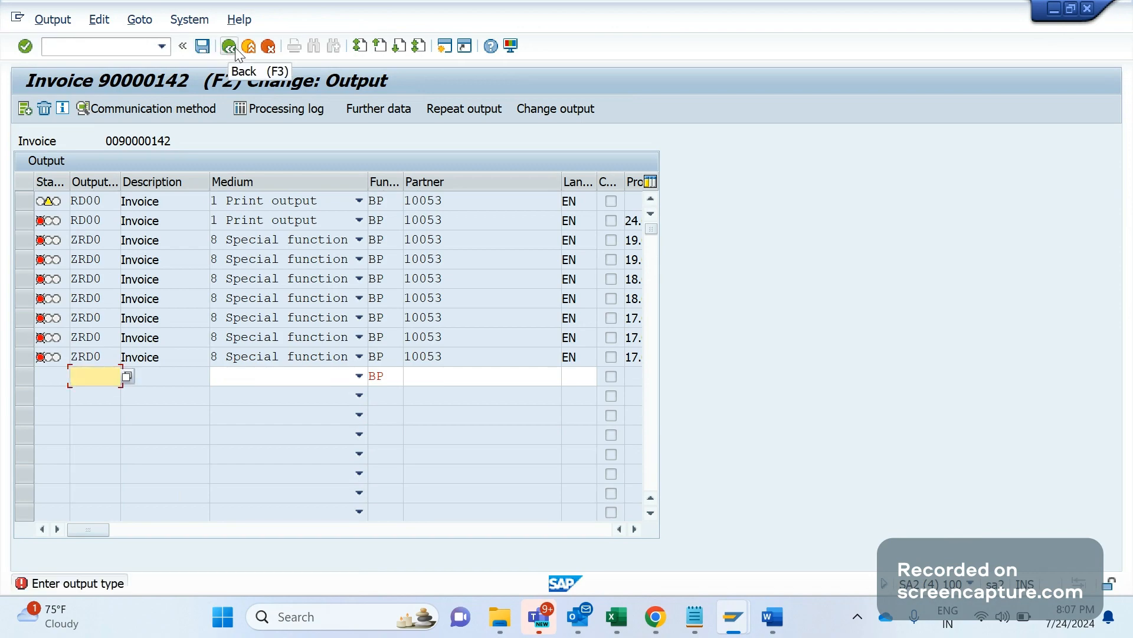
{"action": "double_click", "coordinate": [389, 381]}
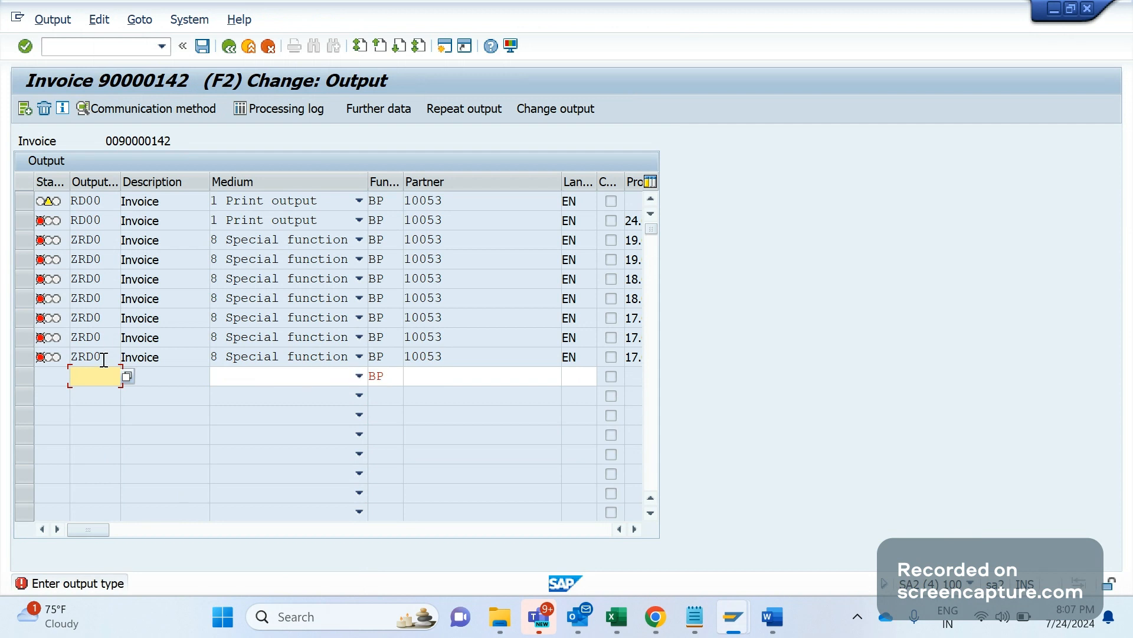
Fill the empty output line with type ZRD0, medium 8 Special function, the partner number and language EN
{"action": "left_click", "coordinate": [123, 359]}
{"action": "left_click_drag", "start_coordinate": [120, 358], "coordinate": [72, 360]}
{"action": "key", "text": "ctrl+c"}
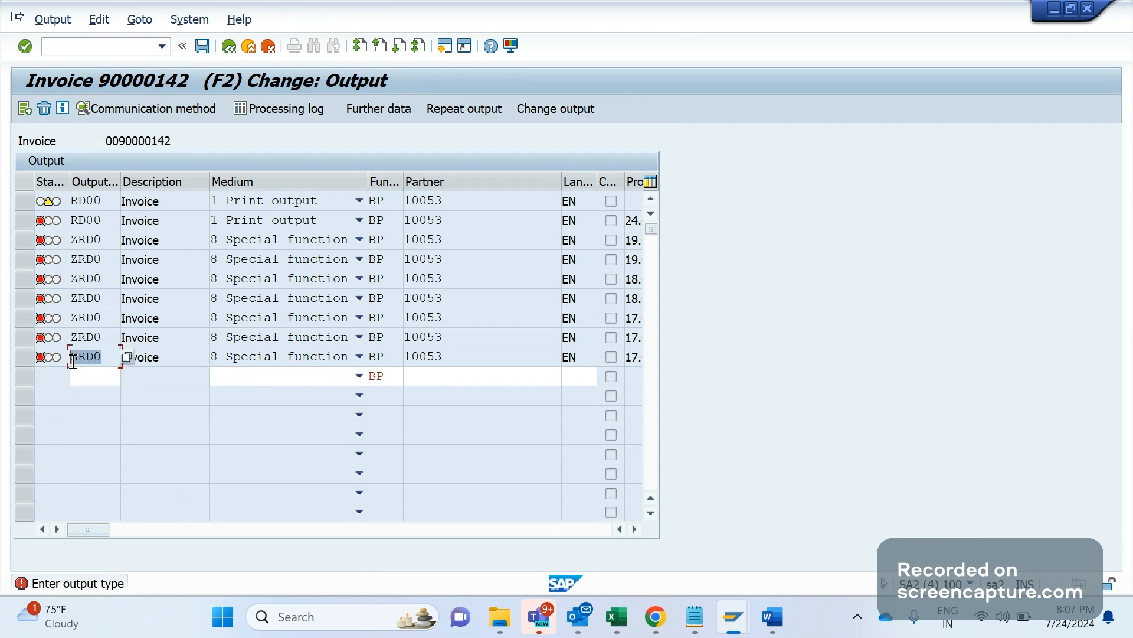
{"action": "left_click", "coordinate": [82, 378]}
{"action": "key", "text": "ctrl+v"}
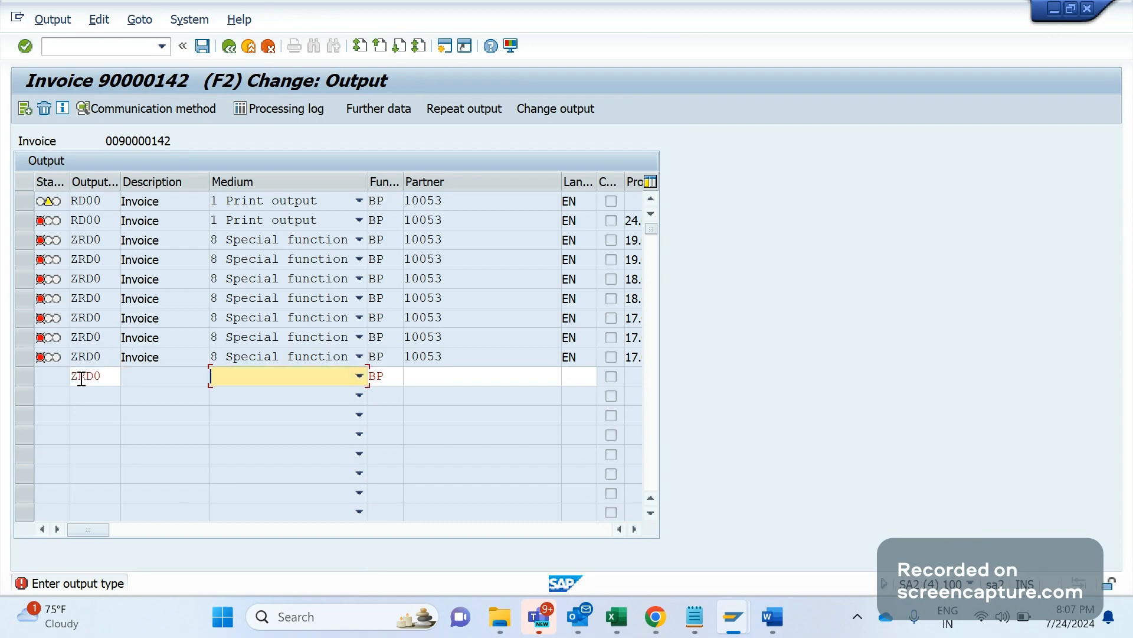
{"action": "type", "text": "8 Special function"}
{"action": "key", "text": "Tab"}
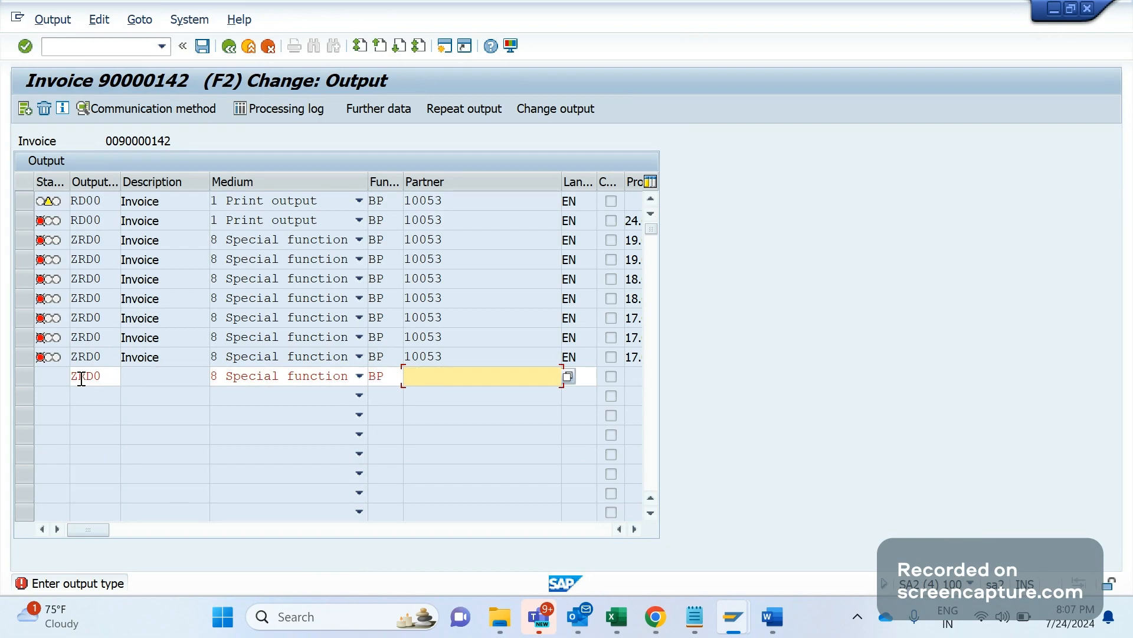
{"action": "type", "text": "10053"}
{"action": "key", "text": "Tab"}
{"action": "type", "text": "EN"}
{"action": "key", "text": "Return"}
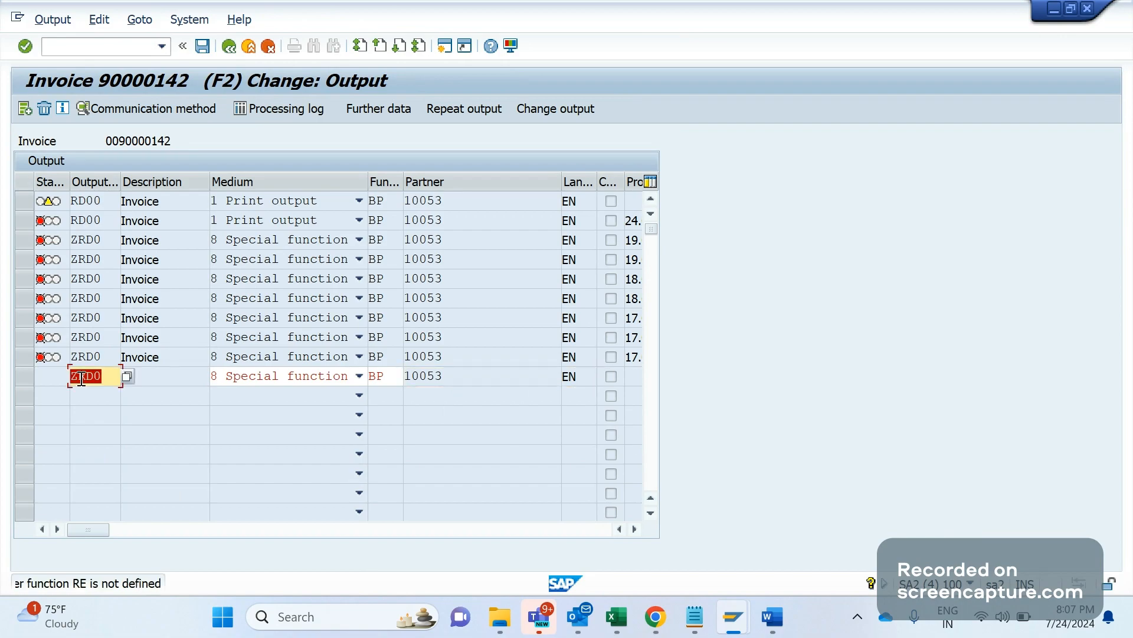
Return to the billing items overview, save the invoice to finish recording, and save the ZSD_INVOICE recording
{"action": "key", "text": "F3"}
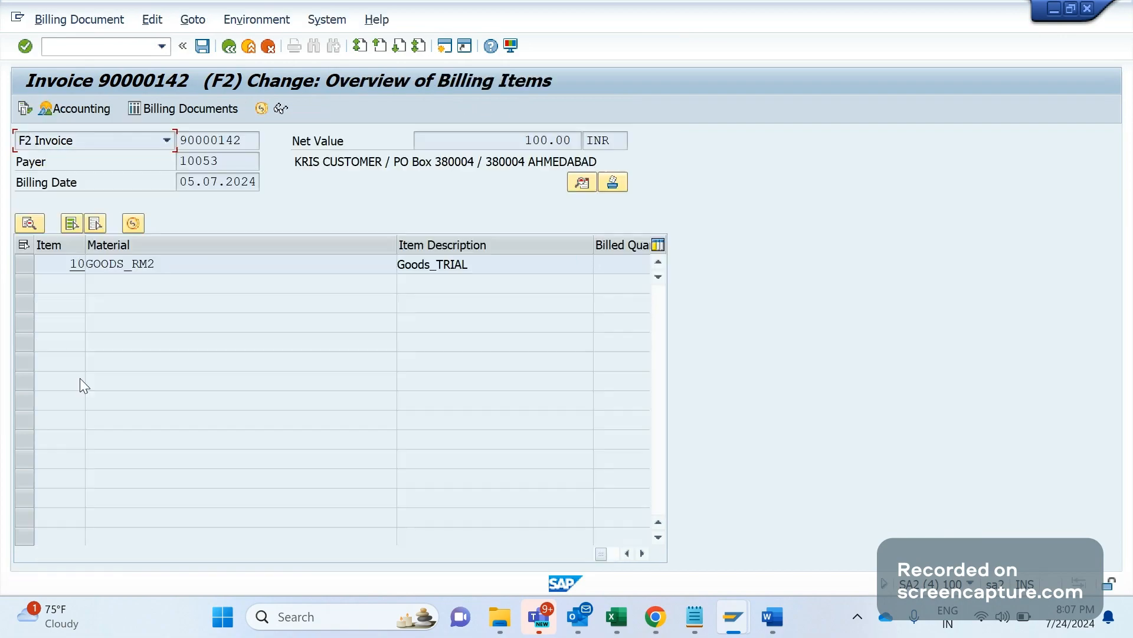
{"action": "key", "text": "ctrl+s"}
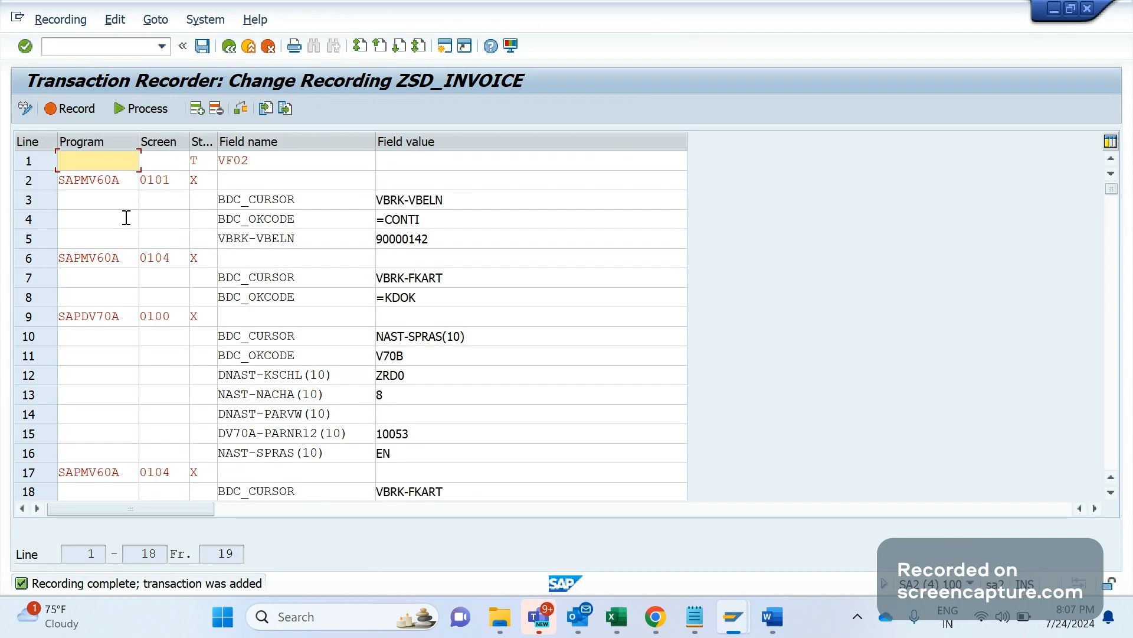
{"action": "left_click", "coordinate": [200, 49]}
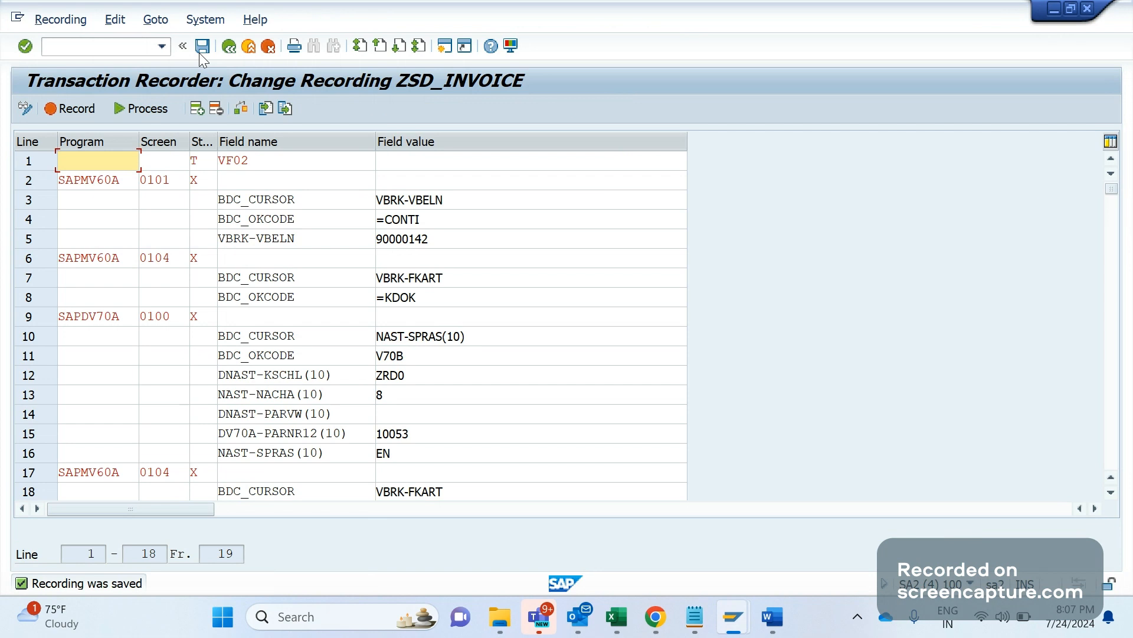
Process the ZSD_INVOICE recording in mode A Display all screens and close the first OK-Code prompt
{"action": "left_click", "coordinate": [127, 112]}
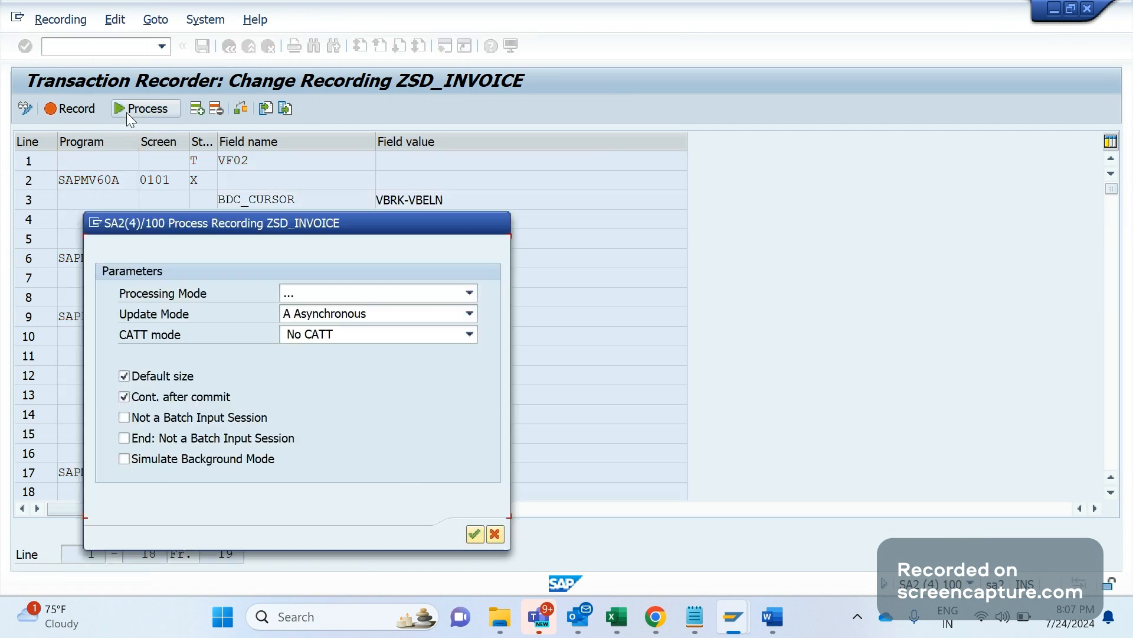
{"action": "left_click", "coordinate": [306, 296]}
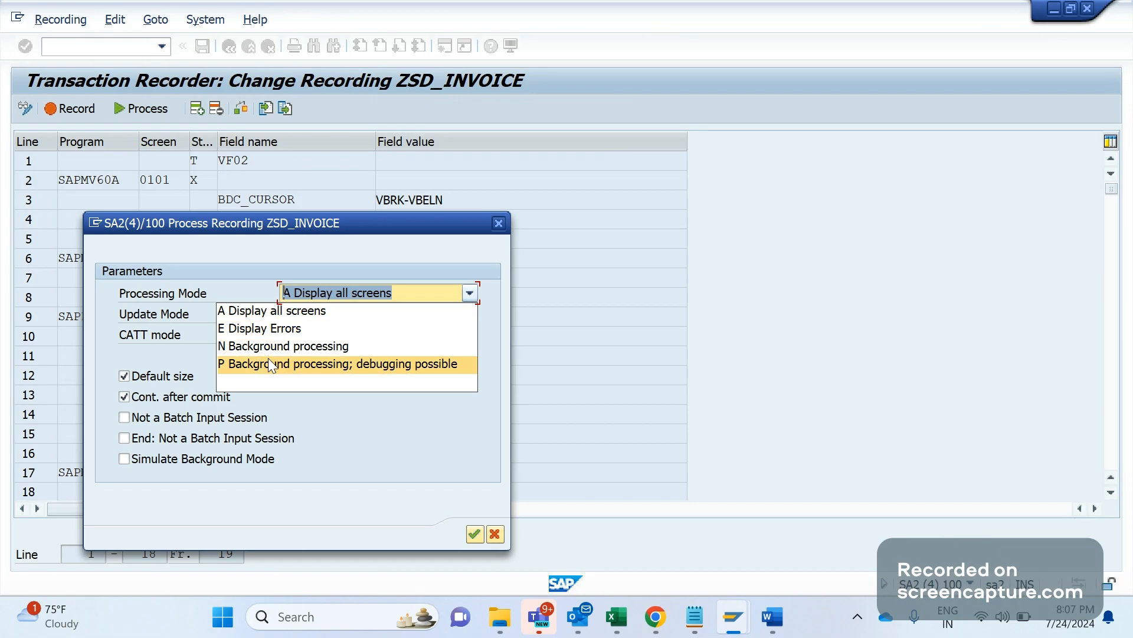
{"action": "left_click", "coordinate": [271, 317]}
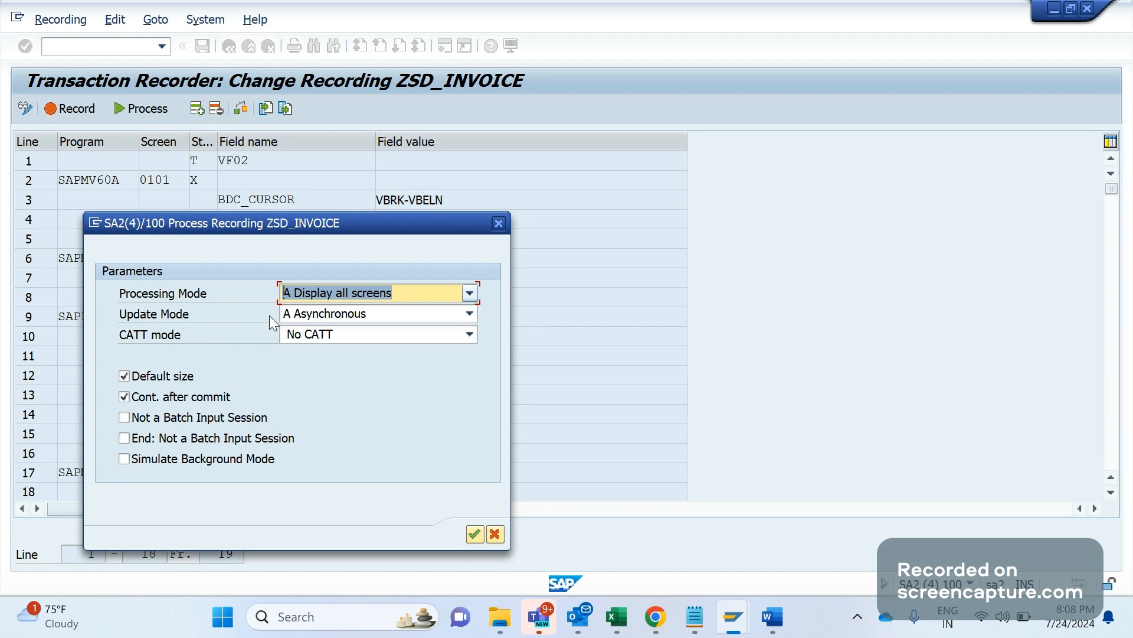
{"action": "left_click", "coordinate": [480, 532]}
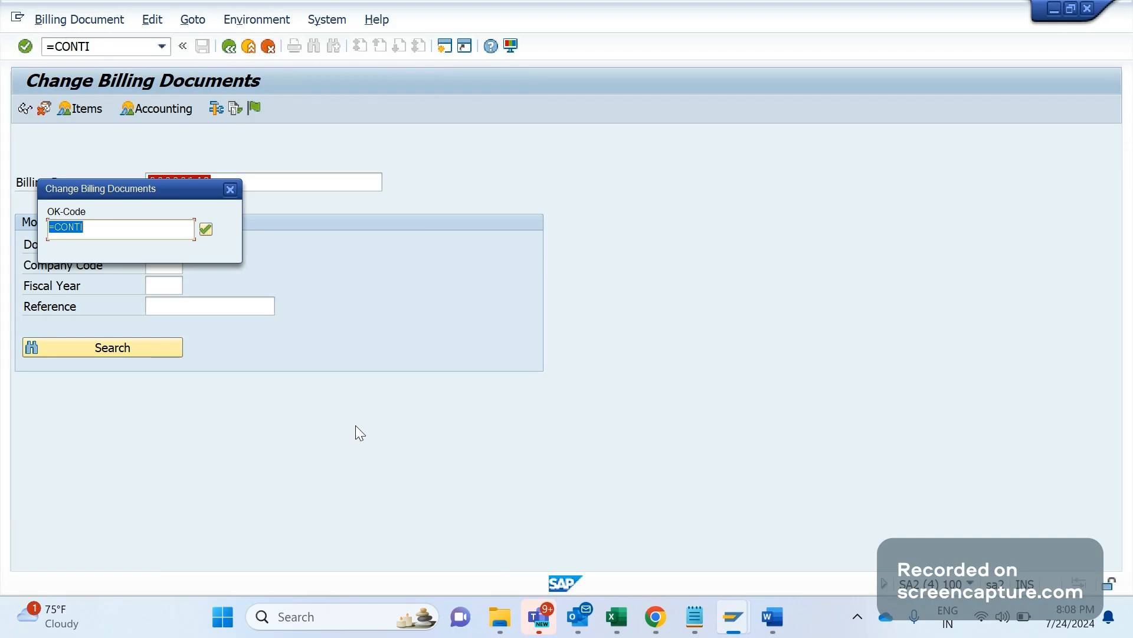
{"action": "left_click", "coordinate": [230, 189]}
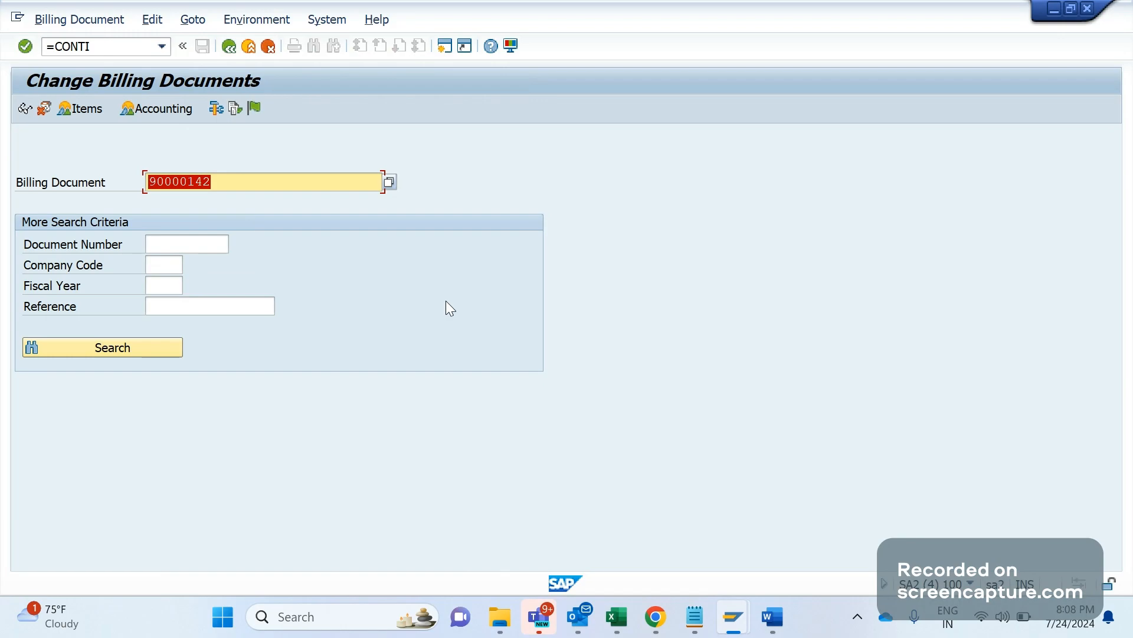
Switch to the SAP SD Enhancements document in Word and insert below the SHDB bullet "Then use that recording in our custom report and develop a report based on it"
{"action": "left_click", "coordinate": [773, 617]}
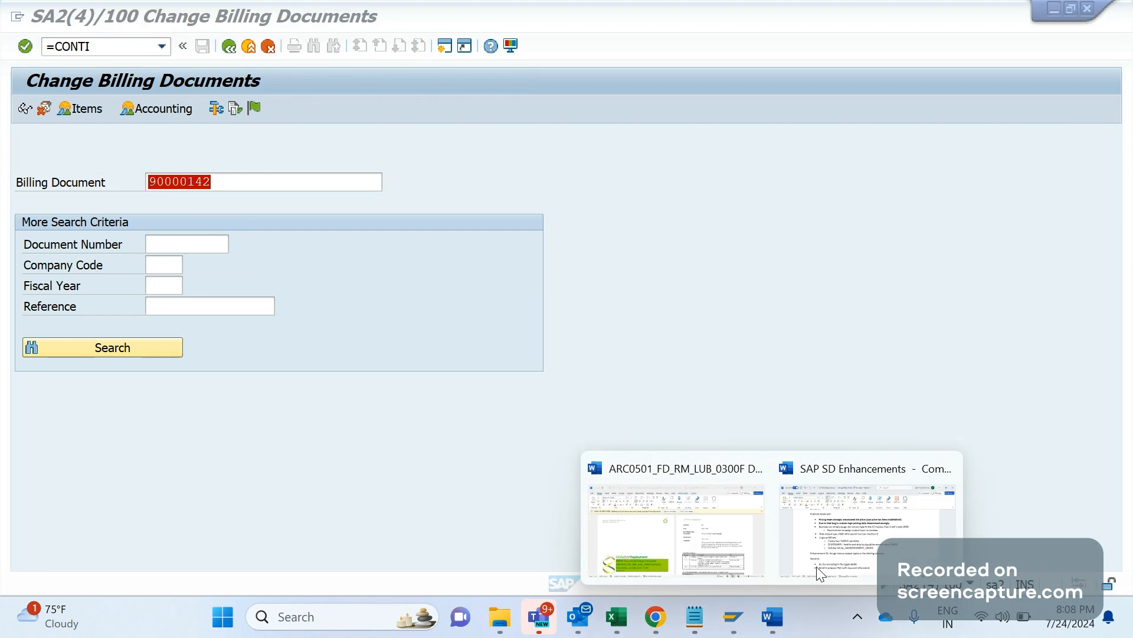
{"action": "left_click", "coordinate": [820, 573]}
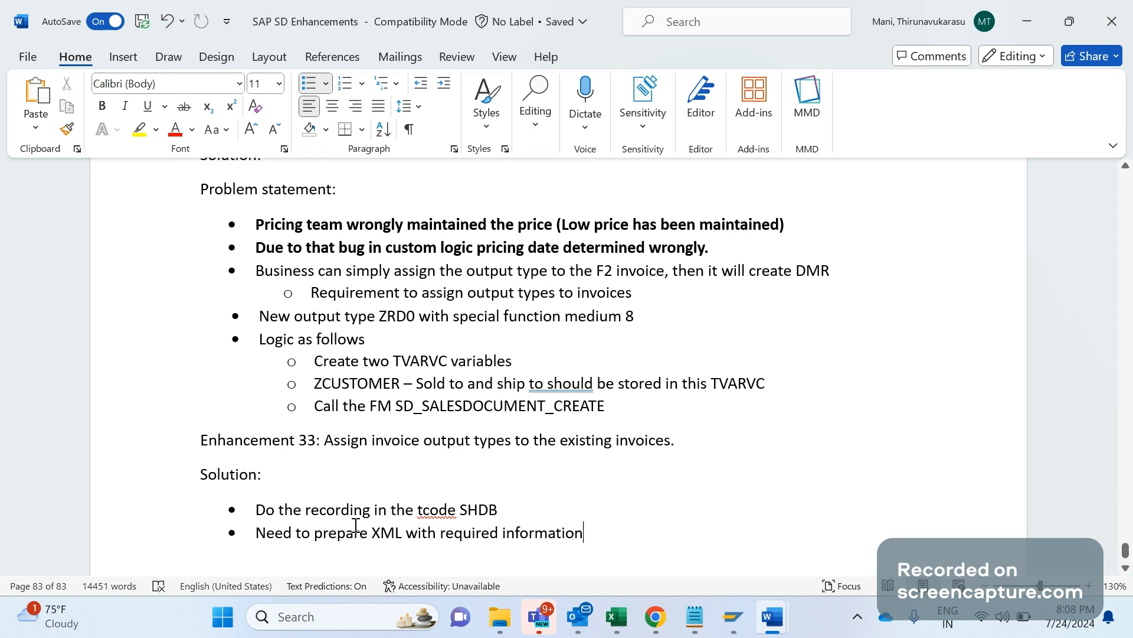
{"action": "left_click", "coordinate": [528, 513]}
{"action": "key", "text": "Return"}
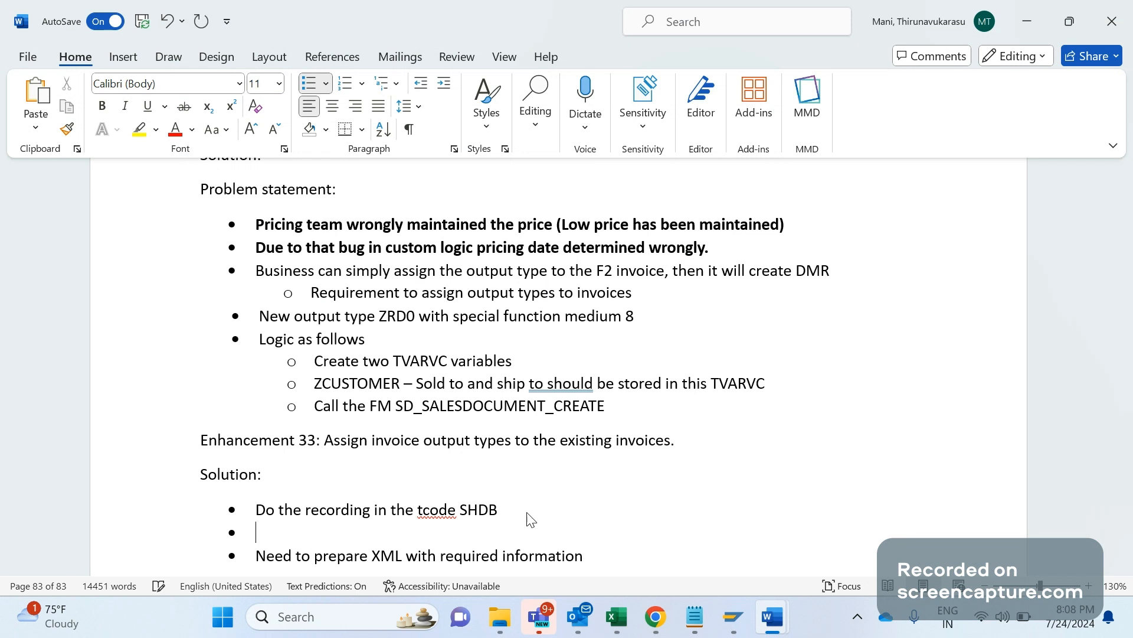
{"action": "type", "text": "THEN"}
{"action": "key", "text": "BackSpace"}
{"action": "key", "text": "BackSpace"}
{"action": "key", "text": "BackSpace"}
{"action": "key", "text": "BackSpace"}
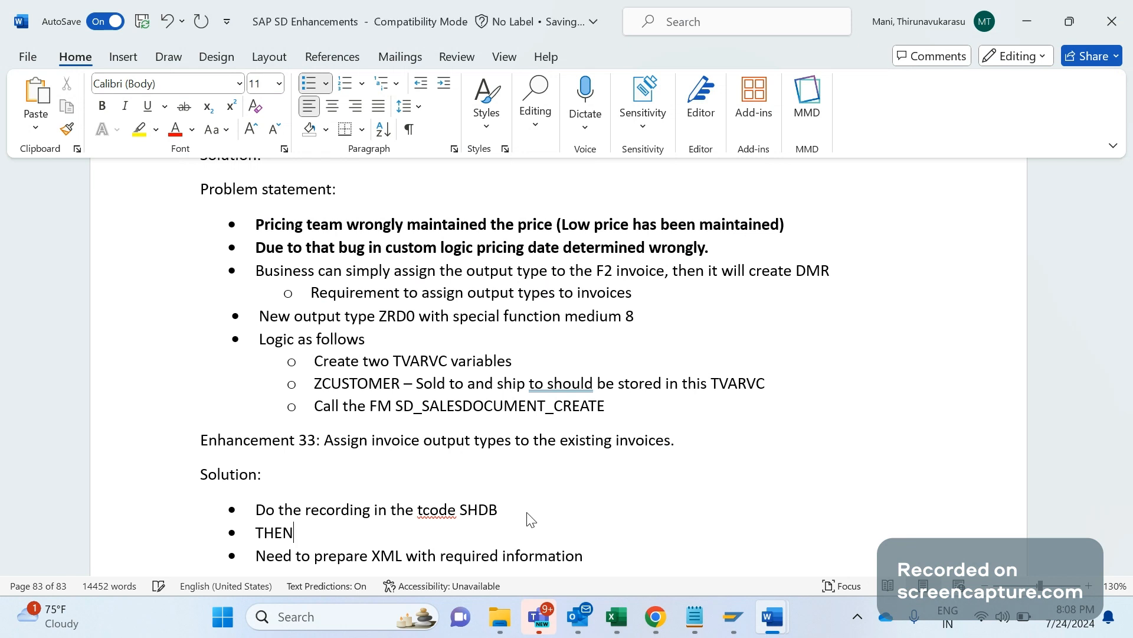
{"action": "type", "text": "hen use that recorid"}
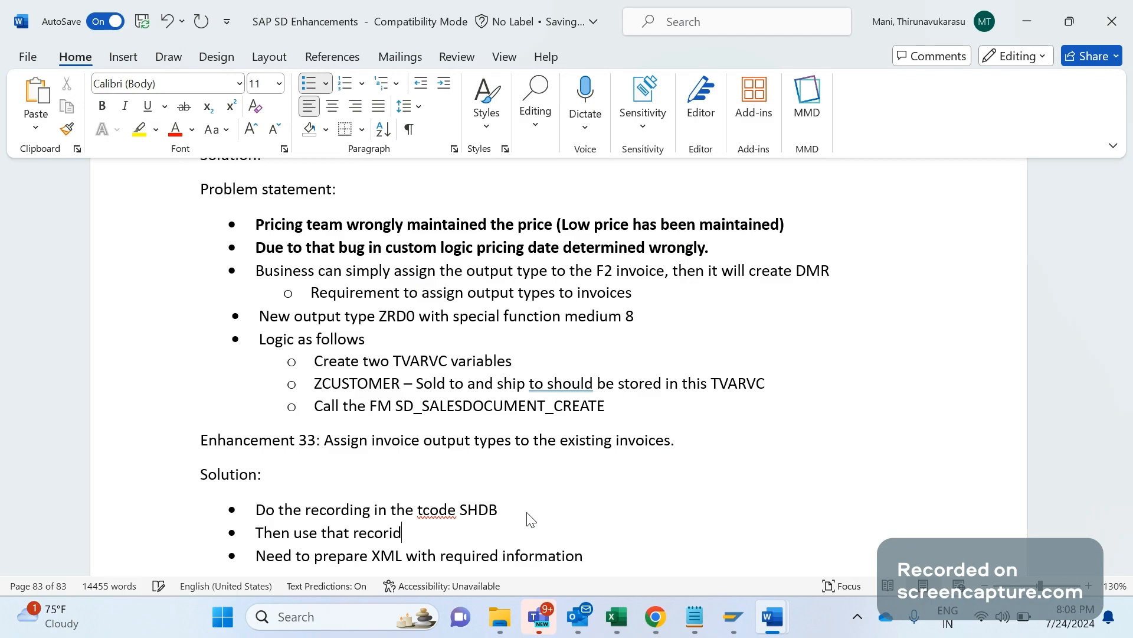
{"action": "key", "text": "BackSpace"}
{"action": "key", "text": "BackSpace"}
{"action": "type", "text": "ding in our cus"}
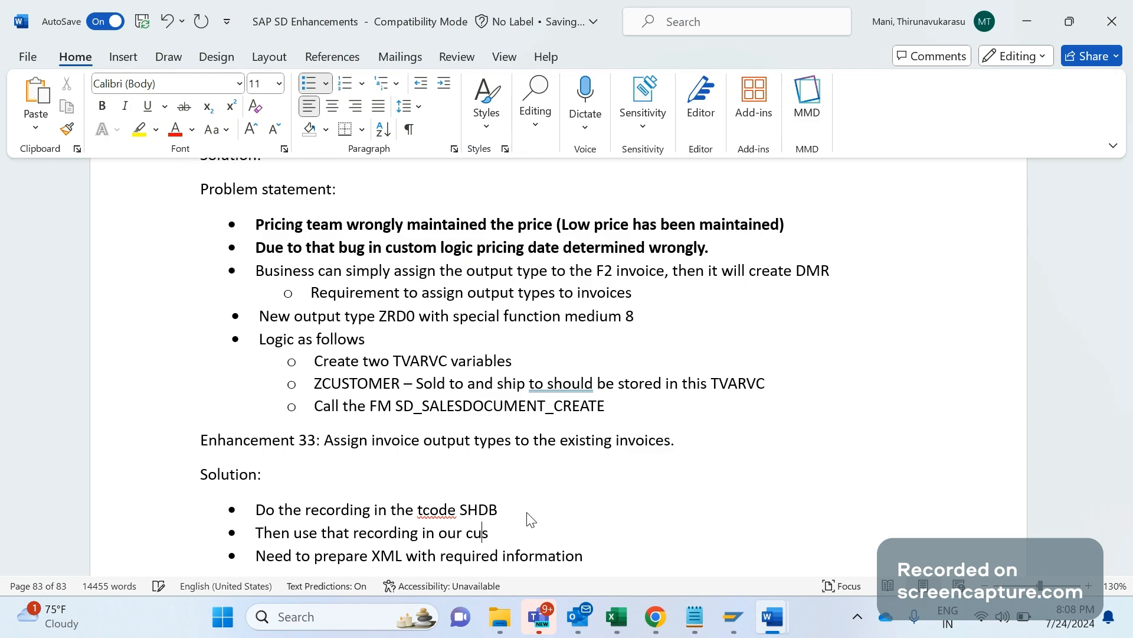
{"action": "type", "text": "tom report and develop "}
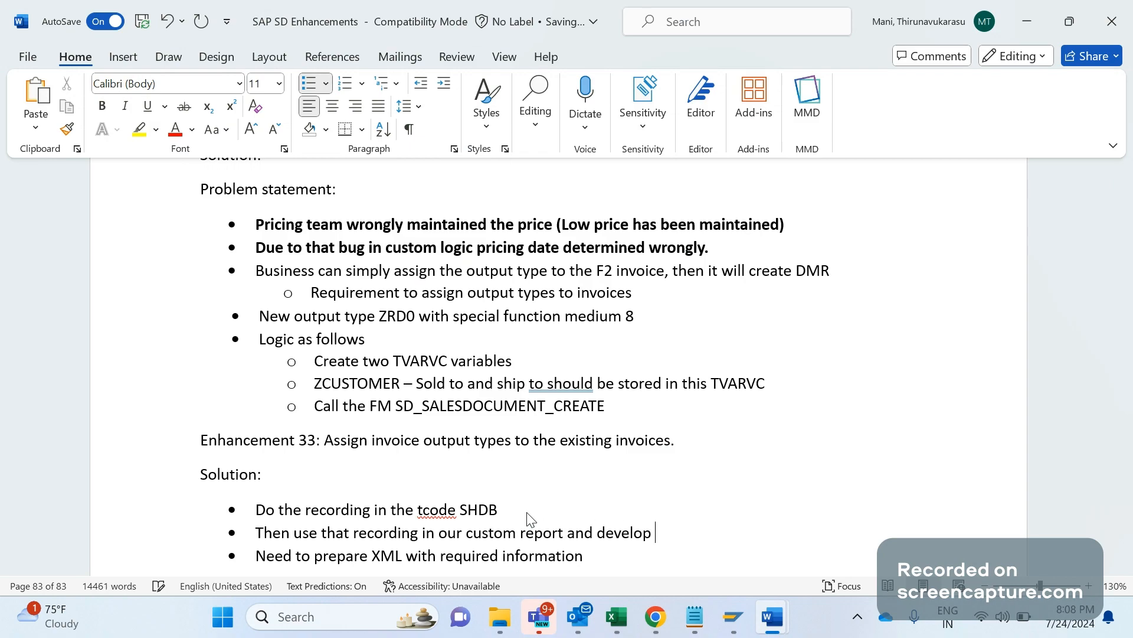
{"action": "type", "text": "a report based on it"}
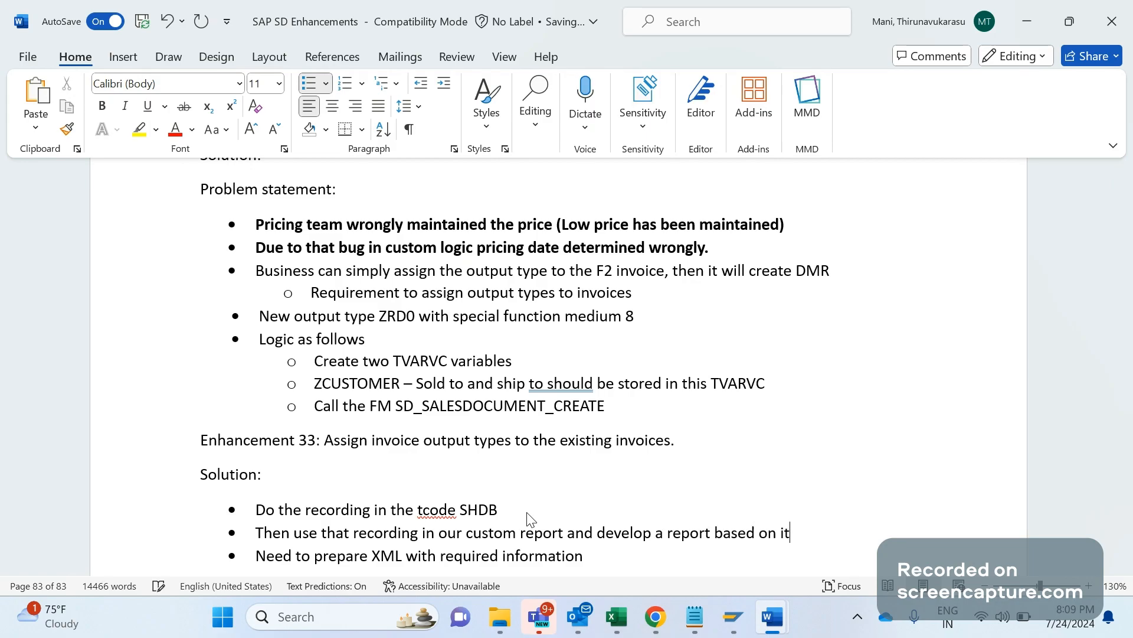
Add the bullet "This report will work based on excel file upload" above the XML bullet in the Enhancement 33 solution
{"action": "key", "text": "Return"}
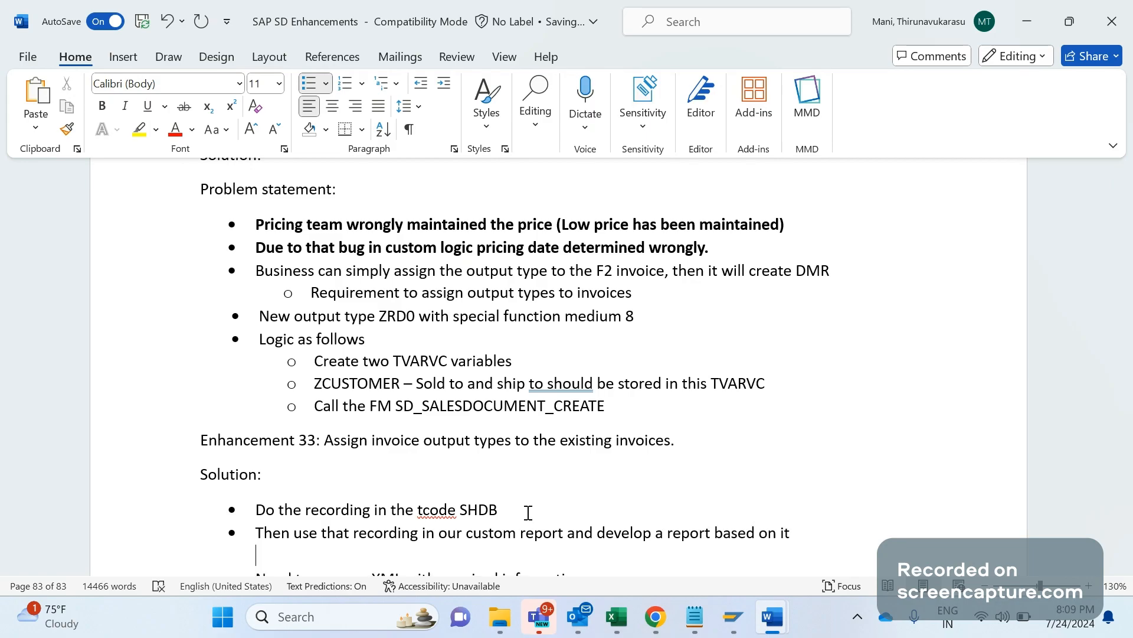
{"action": "type", "text": "This report "}
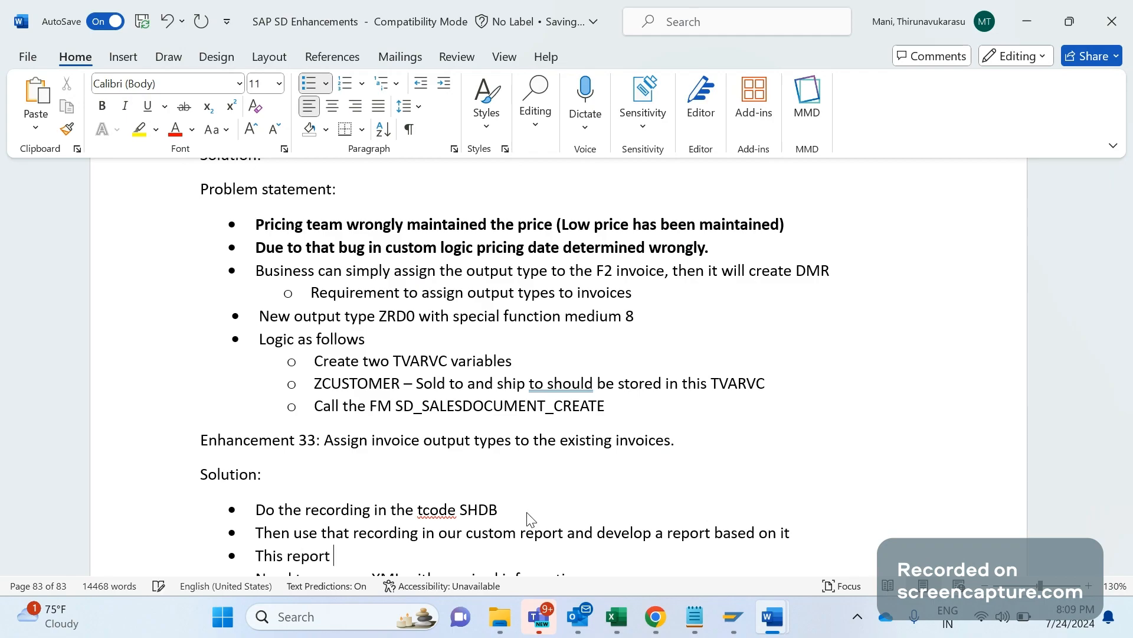
{"action": "type", "text": "will work based on ex"}
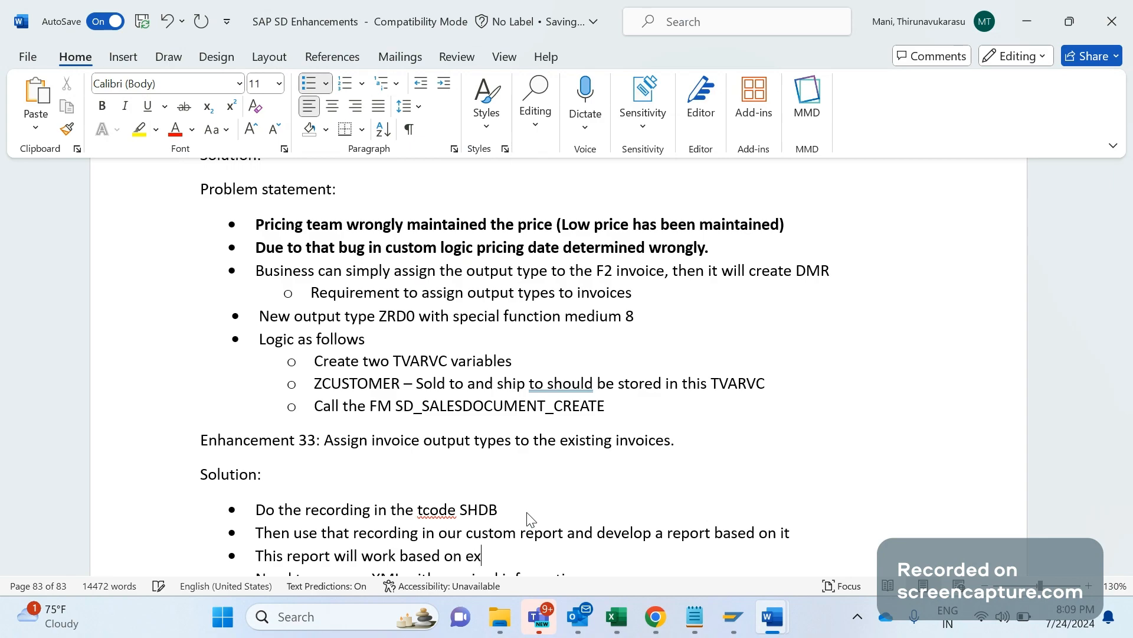
{"action": "type", "text": "cel fiile upl"}
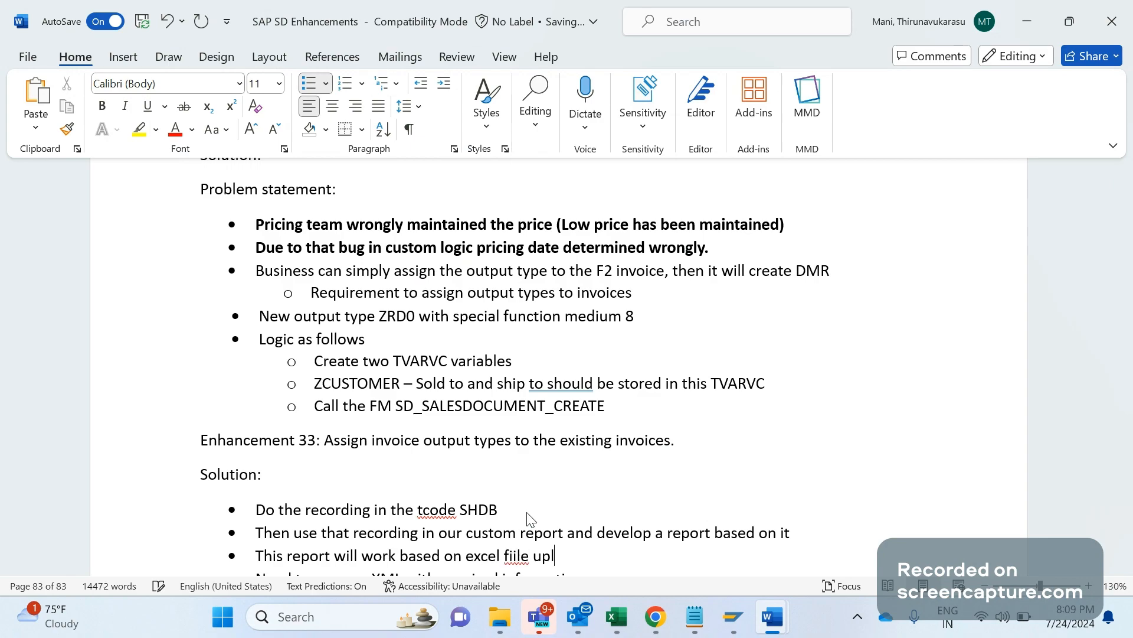
{"action": "key", "text": "BackSpace"}
{"action": "key", "text": "BackSpace"}
{"action": "key", "text": "BackSpace"}
{"action": "key", "text": "BackSpace"}
{"action": "key", "text": "BackSpace"}
{"action": "key", "text": "BackSpace"}
{"action": "key", "text": "BackSpace"}
{"action": "type", "text": "le upload"}
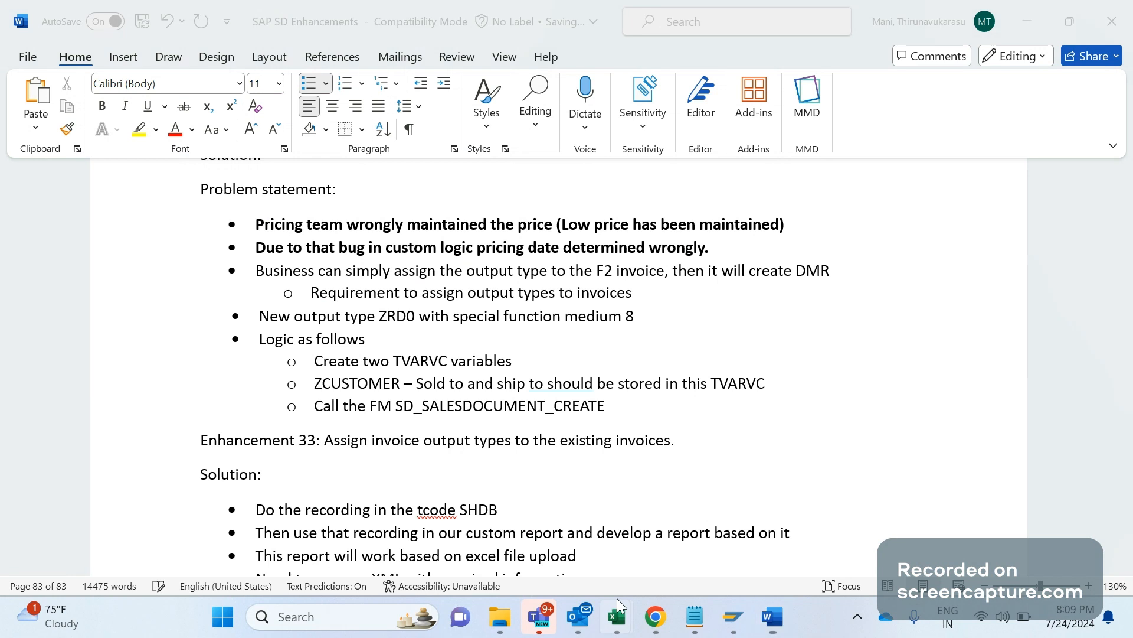
{"action": "mouse_move", "coordinate": [617, 597]}
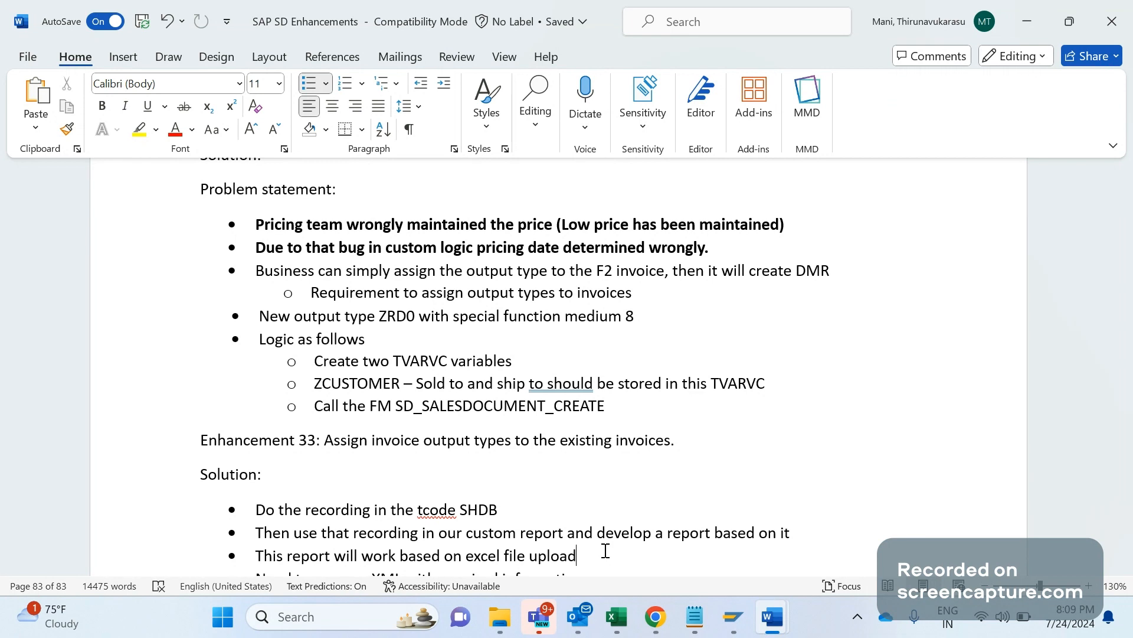
{"action": "key", "text": "Down"}
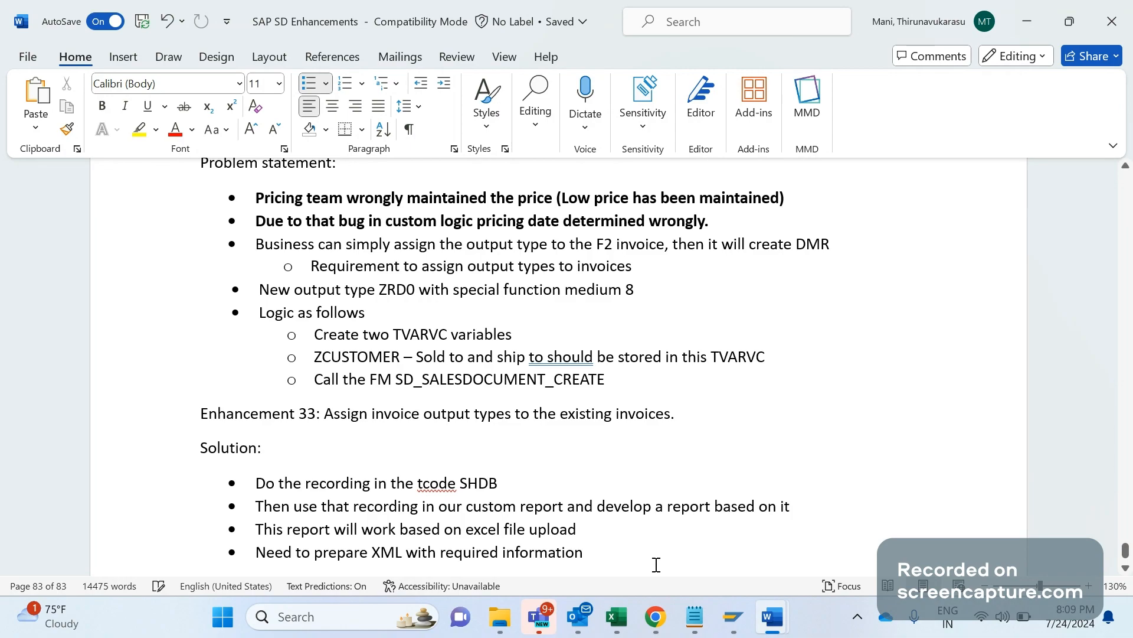
Switch back to SAP, leave the recording playback for the Output from Billing transaction, and go to its Processing mode setting
{"action": "left_click", "coordinate": [732, 625]}
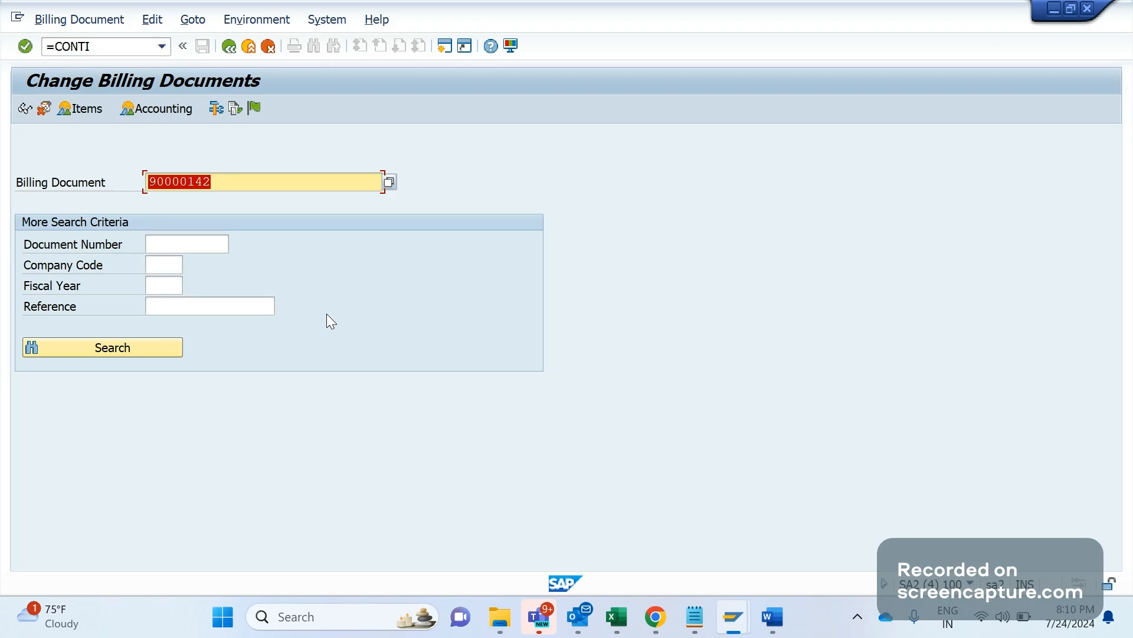
{"action": "left_click_drag", "start_coordinate": [112, 47], "coordinate": [21, 52]}
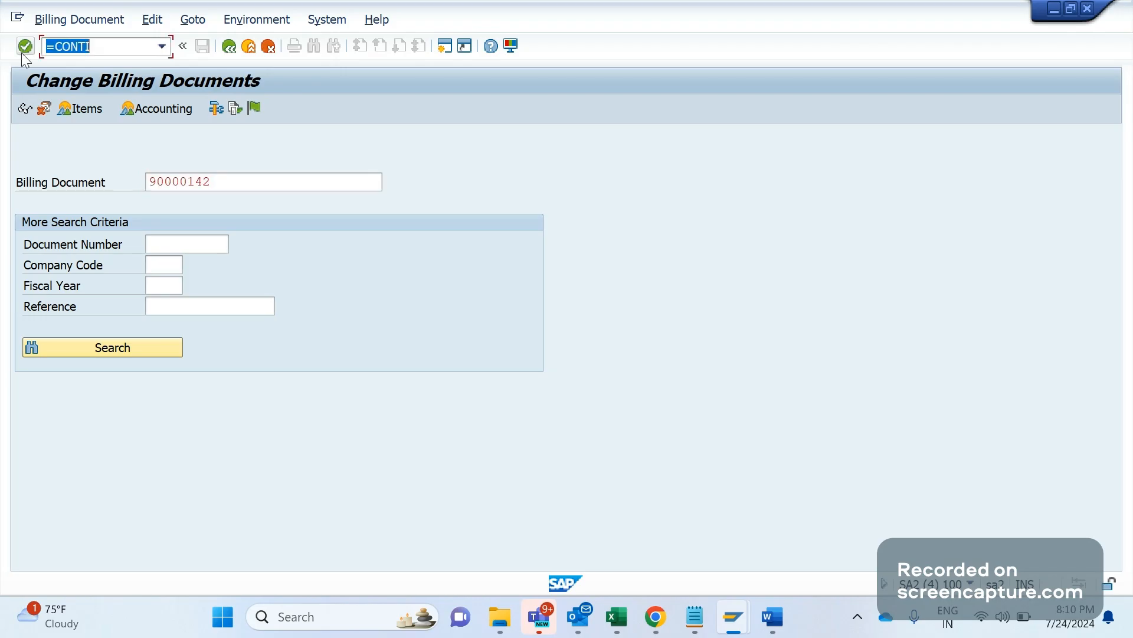
{"action": "type", "text": "/NVF"}
{"action": "key", "text": "Return"}
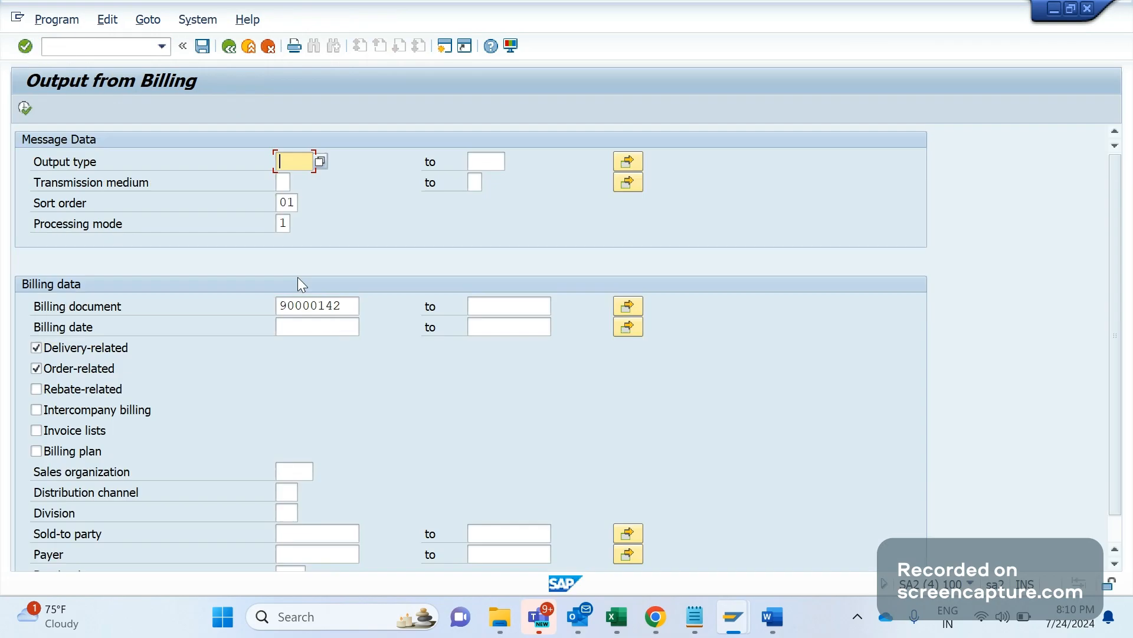
{"action": "left_click", "coordinate": [283, 224]}
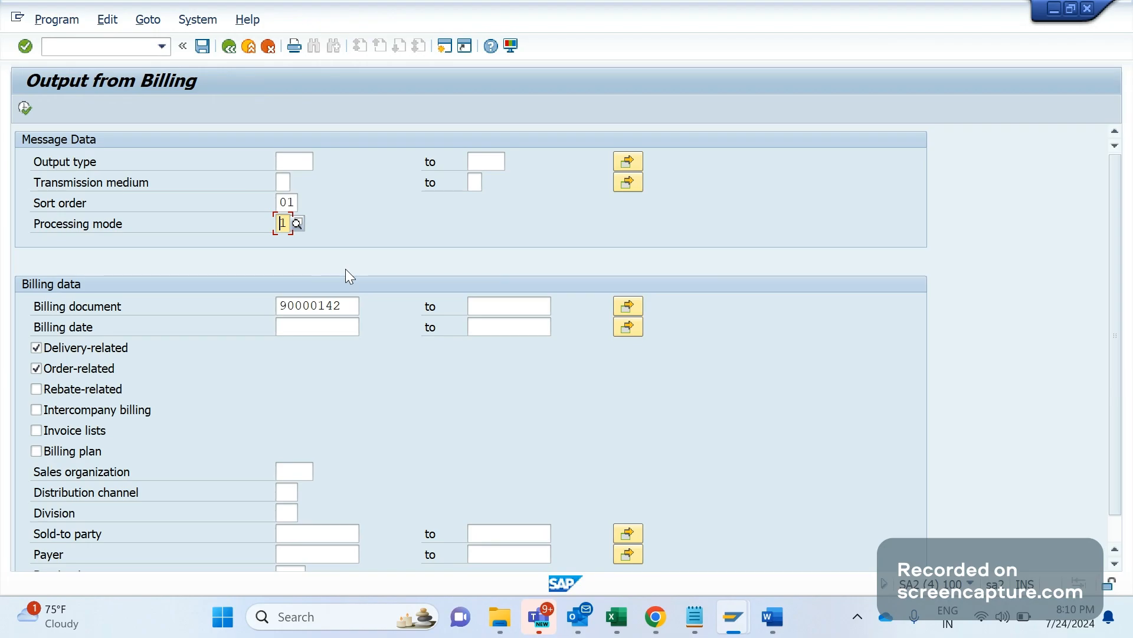
Open the ABAP Editor in the Output from Billing session and display the source code of ZSDS_OUTPUT_ASSIGN
{"action": "mouse_move", "coordinate": [753, 619]}
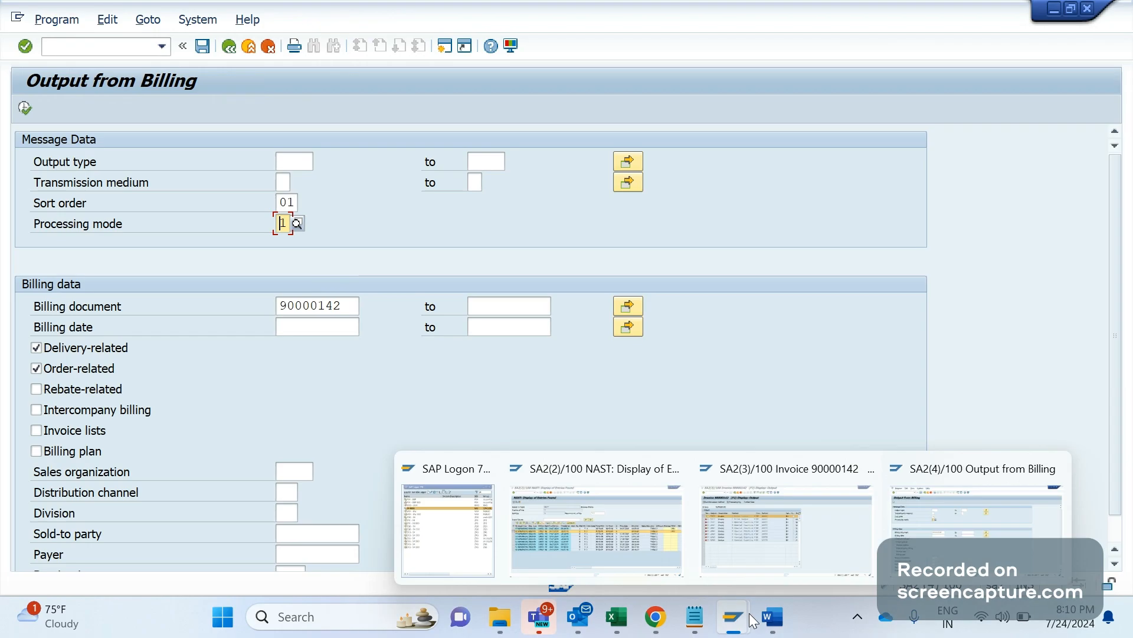
{"action": "left_click", "coordinate": [893, 521]}
{"action": "left_click", "coordinate": [138, 50]}
{"action": "type", "text": "/NSE"}
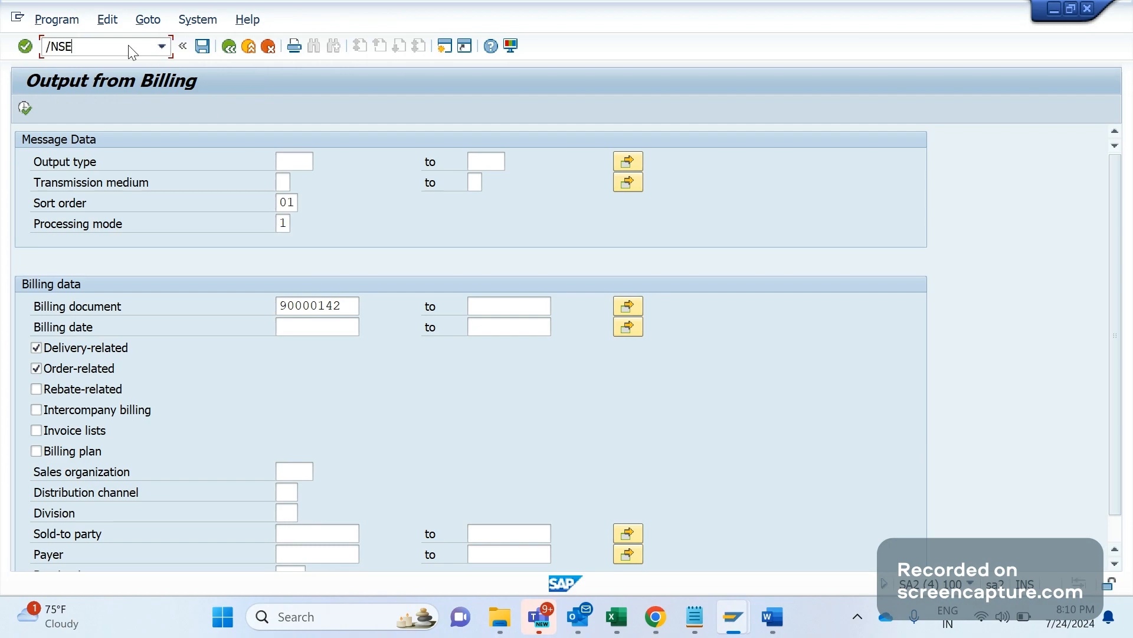
{"action": "key", "text": "Return"}
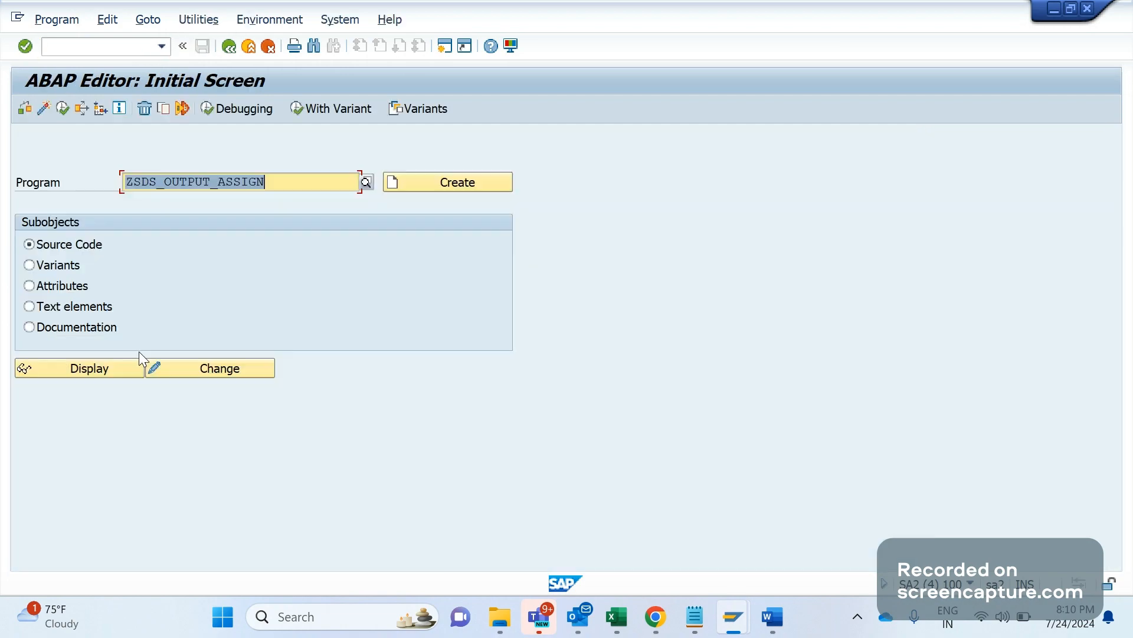
{"action": "left_click", "coordinate": [138, 361]}
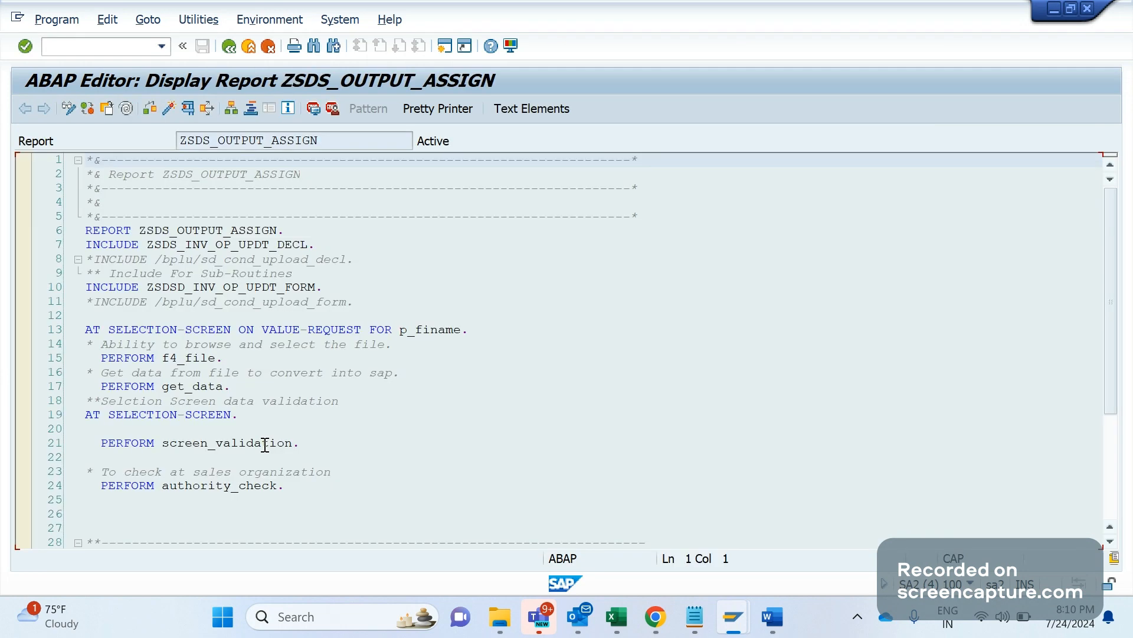
Read through the report's source code, examining its includes, selection-screen events and start-of-selection subroutines, and return to the first line
{"action": "key", "text": "Down"}
{"action": "key", "text": "Down"}
{"action": "key", "text": "Down"}
{"action": "key", "text": "Down"}
{"action": "key", "text": "Down"}
{"action": "key", "text": "Down"}
{"action": "key", "text": "Down"}
{"action": "key", "text": "Down"}
{"action": "key", "text": "Down"}
{"action": "key", "text": "Down"}
{"action": "key", "text": "Down"}
{"action": "key", "text": "Down"}
{"action": "key", "text": "Down"}
{"action": "key", "text": "Down"}
{"action": "key", "text": "Down"}
{"action": "key", "text": "Down"}
{"action": "key", "text": "Down"}
{"action": "key", "text": "Down"}
{"action": "key", "text": "Down"}
{"action": "key", "text": "Down"}
{"action": "key", "text": "Down"}
{"action": "key", "text": "Down"}
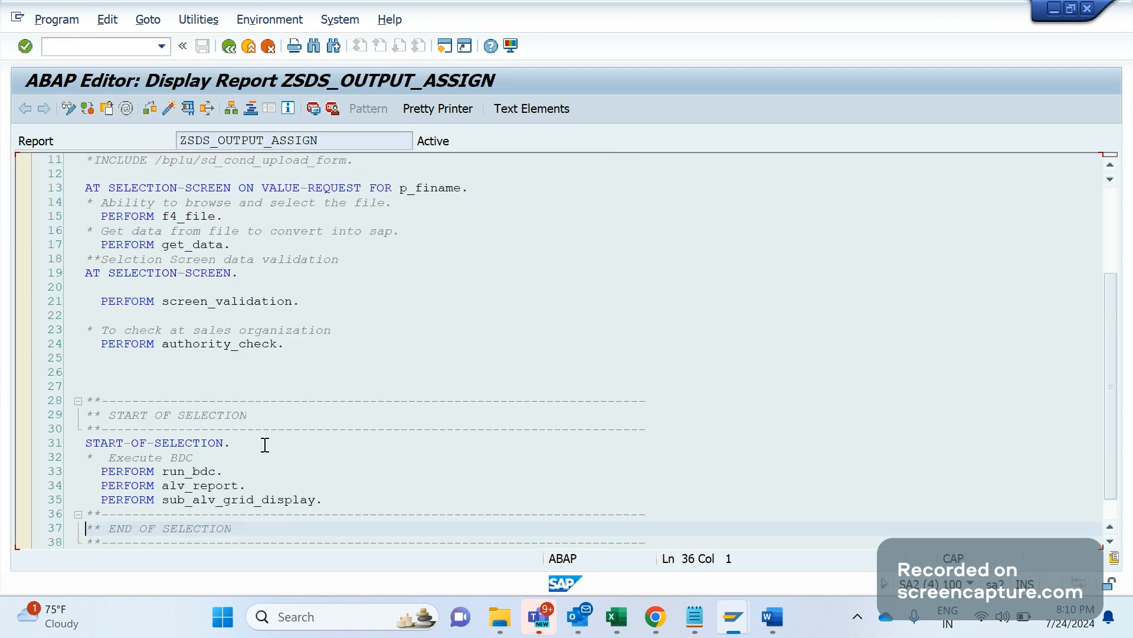
{"action": "key", "text": "Down"}
{"action": "key", "text": "Down"}
{"action": "key", "text": "Up"}
{"action": "key", "text": "Up"}
{"action": "key", "text": "Up"}
{"action": "key", "text": "Up"}
{"action": "key", "text": "Up"}
{"action": "key", "text": "Up"}
{"action": "key", "text": "Up"}
{"action": "key", "text": "Up"}
{"action": "key", "text": "Up"}
{"action": "key", "text": "Up"}
{"action": "key", "text": "Up"}
{"action": "key", "text": "Up"}
{"action": "key", "text": "Up"}
{"action": "key", "text": "Up"}
{"action": "key", "text": "Up"}
{"action": "key", "text": "Up"}
{"action": "key", "text": "Up"}
{"action": "key", "text": "Up"}
{"action": "key", "text": "Up"}
{"action": "key", "text": "Up"}
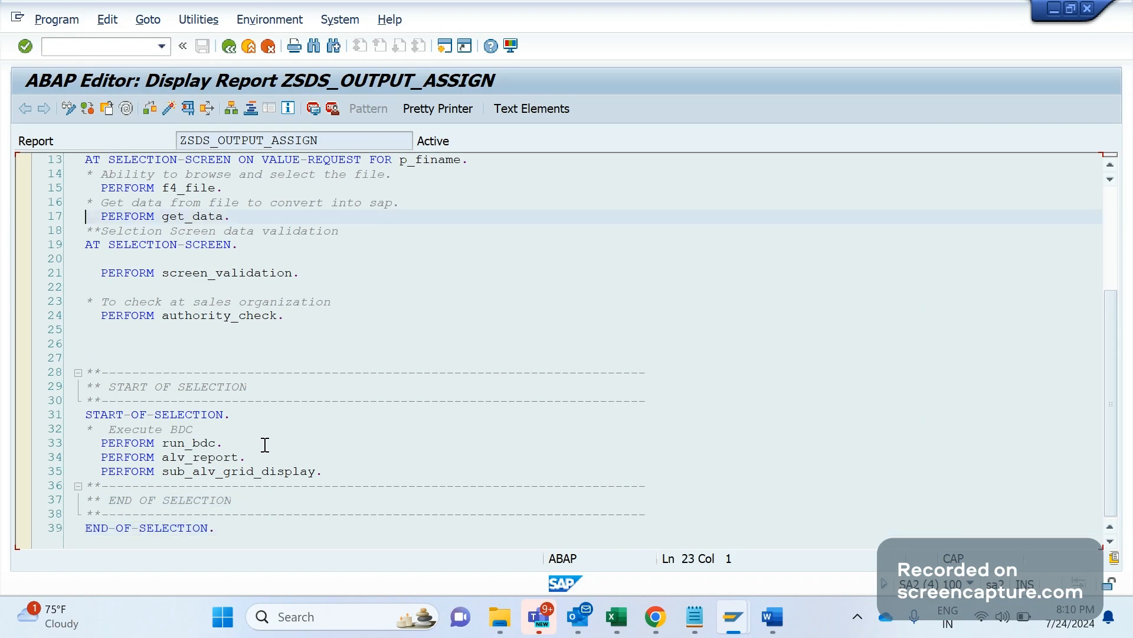
{"action": "key", "text": "Up"}
{"action": "key", "text": "Up"}
{"action": "key", "text": "Up"}
{"action": "key", "text": "Up"}
{"action": "key", "text": "Up"}
{"action": "key", "text": "Up"}
{"action": "key", "text": "Up"}
{"action": "key", "text": "Up"}
{"action": "key", "text": "Up"}
{"action": "key", "text": "Up"}
{"action": "key", "text": "Up"}
{"action": "key", "text": "Up"}
{"action": "key", "text": "Up"}
{"action": "key", "text": "Up"}
{"action": "key", "text": "Up"}
{"action": "key", "text": "Up"}
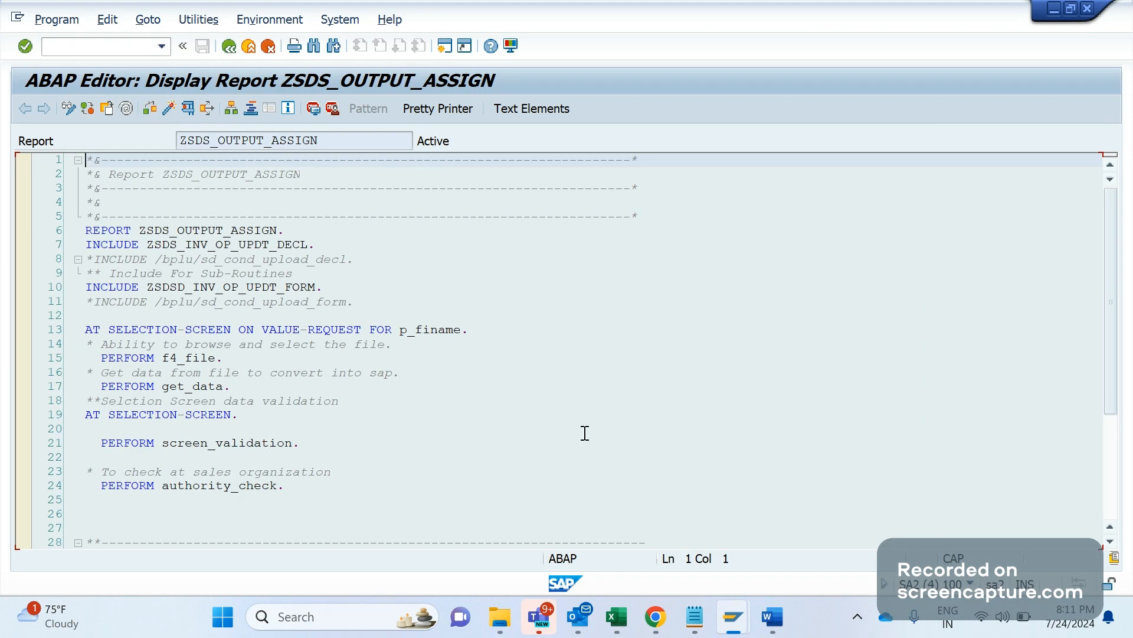
Switch to the Chrome browser and bring up one of its open windows
{"action": "left_click", "coordinate": [649, 631]}
{"action": "left_click", "coordinate": [387, 561]}
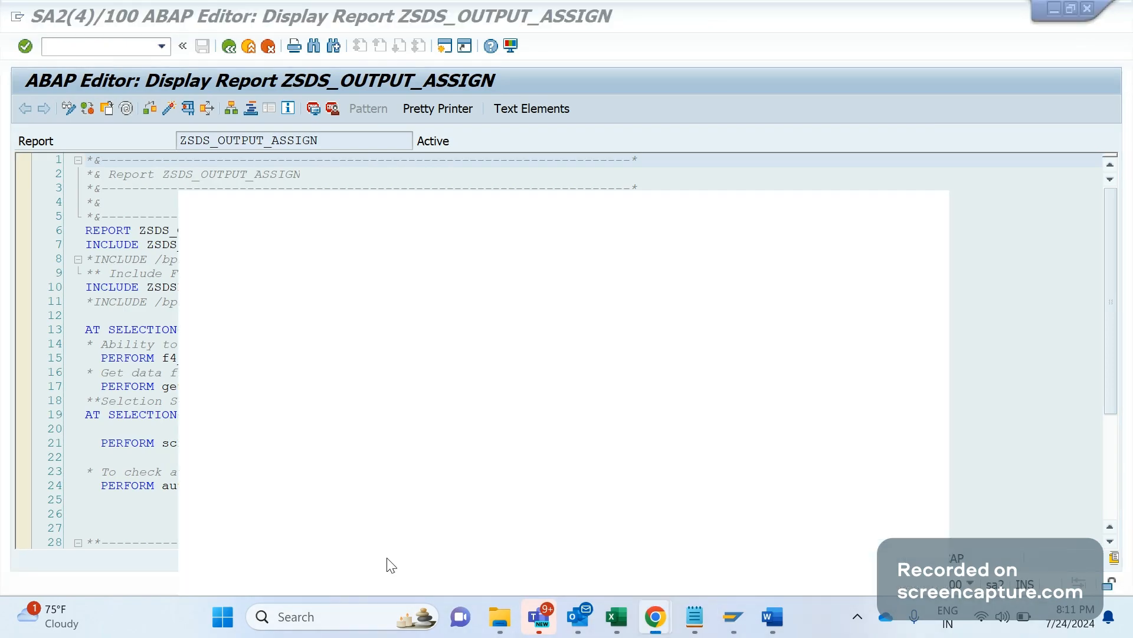